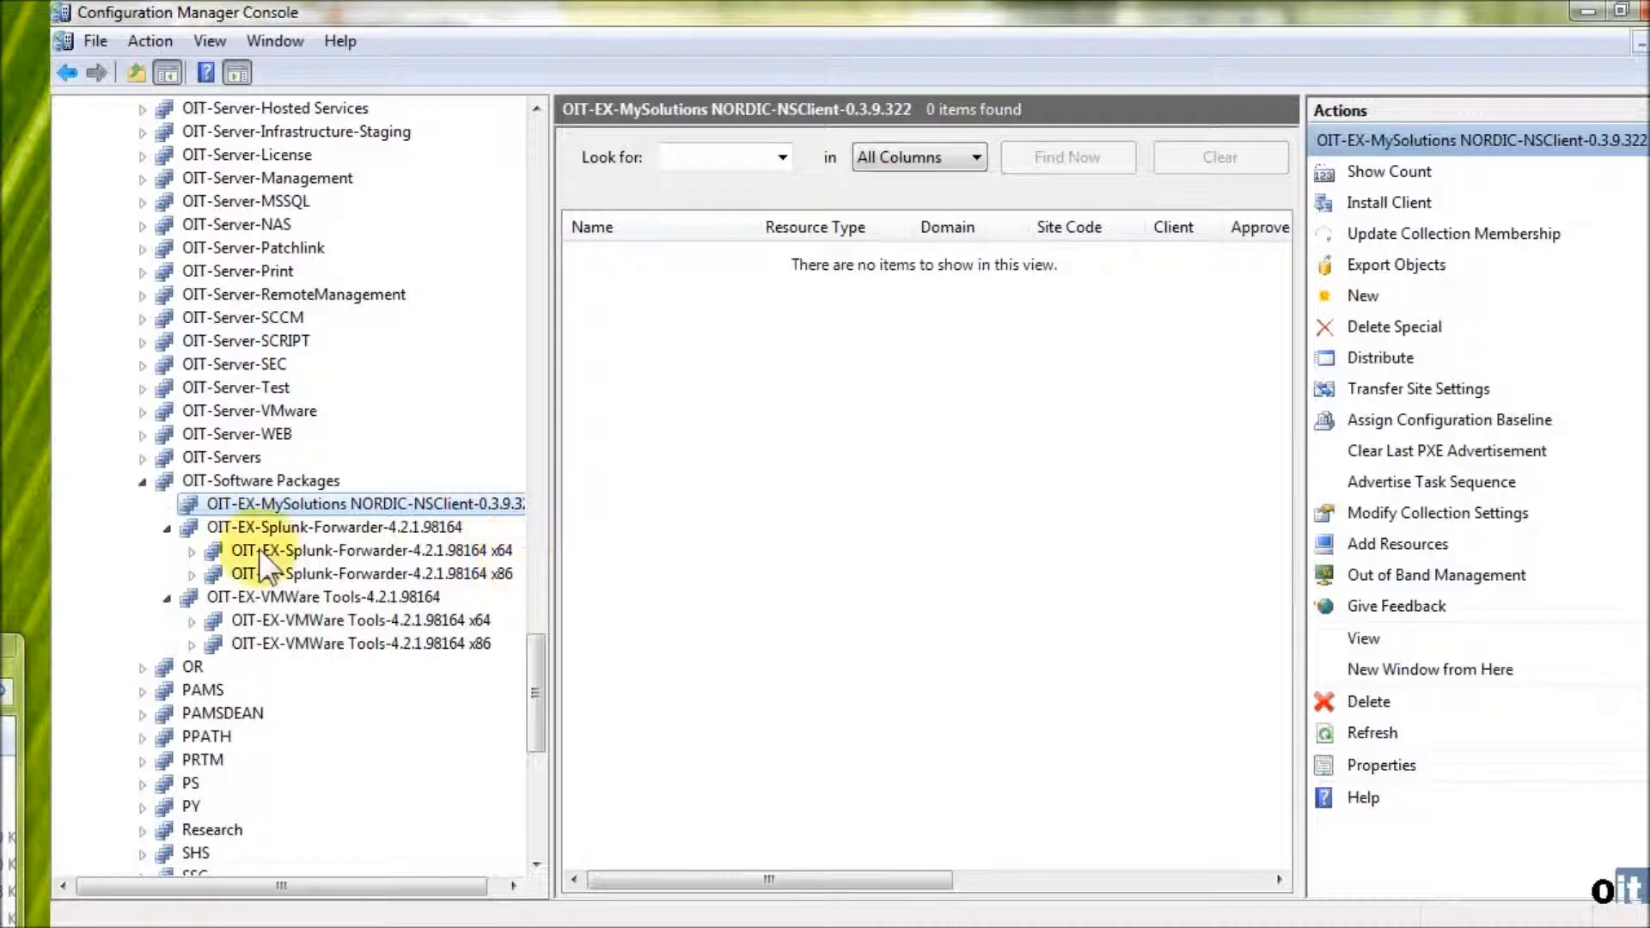
- Collapse the Splunk-Forwarder and VMWare Tools collections and start a new collection under OIT-EX-MySolutions NORDIC-NSClient-0.3.9.322
{"action": "left_click", "coordinate": [167, 528]}
{"action": "left_click", "coordinate": [168, 551]}
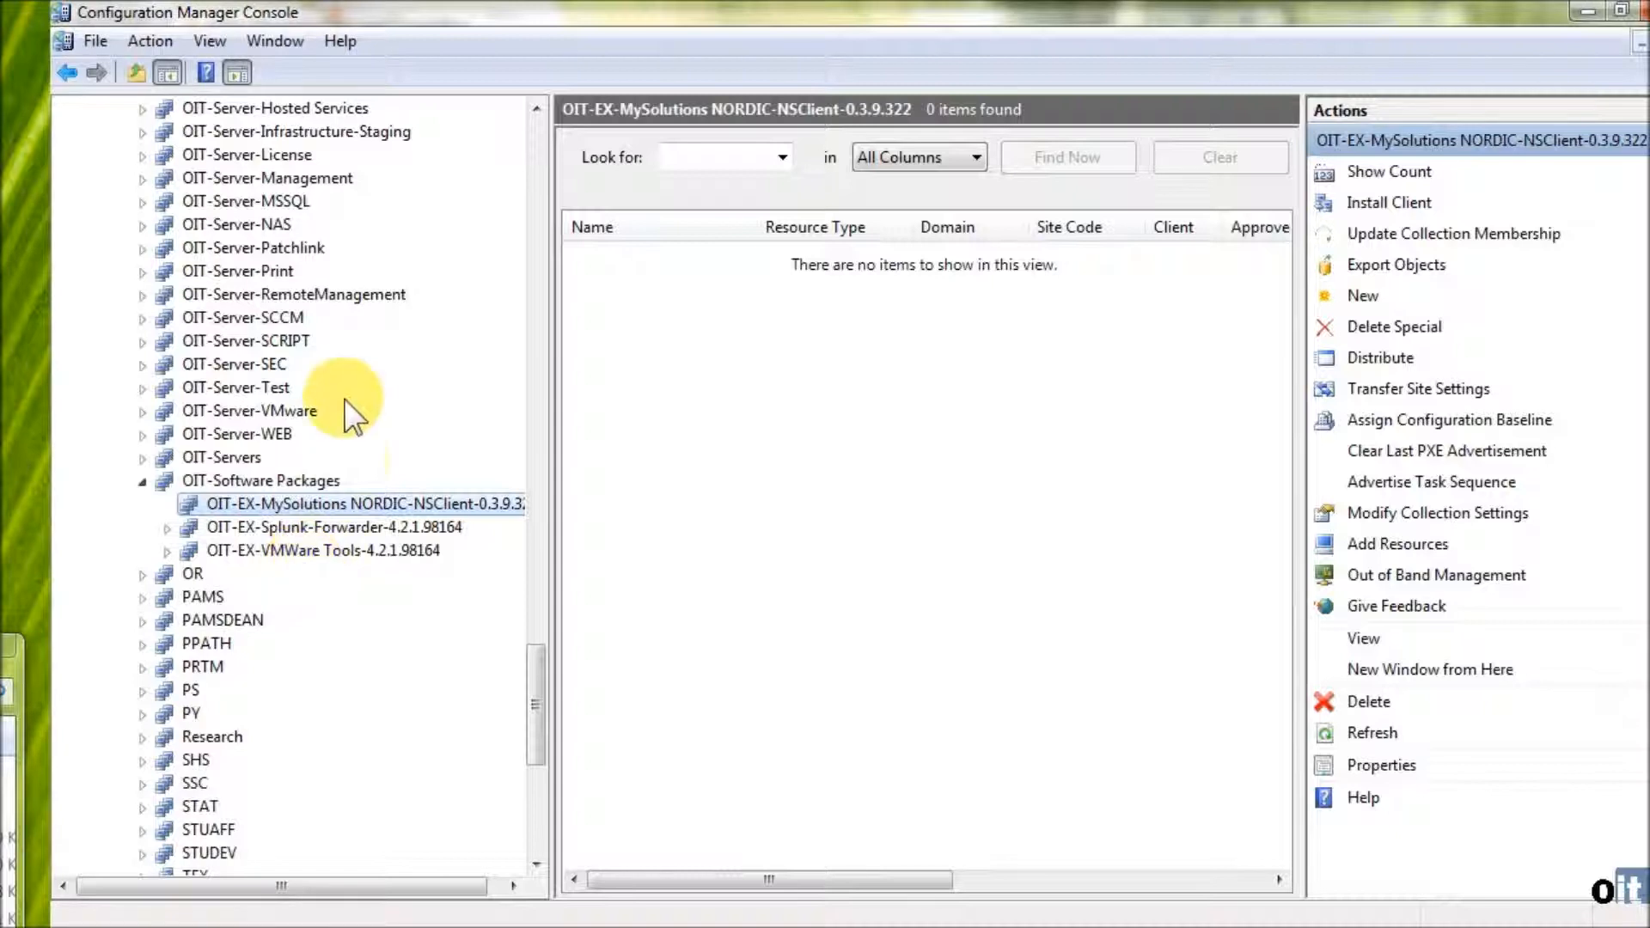
{"action": "right_click", "coordinate": [291, 503]}
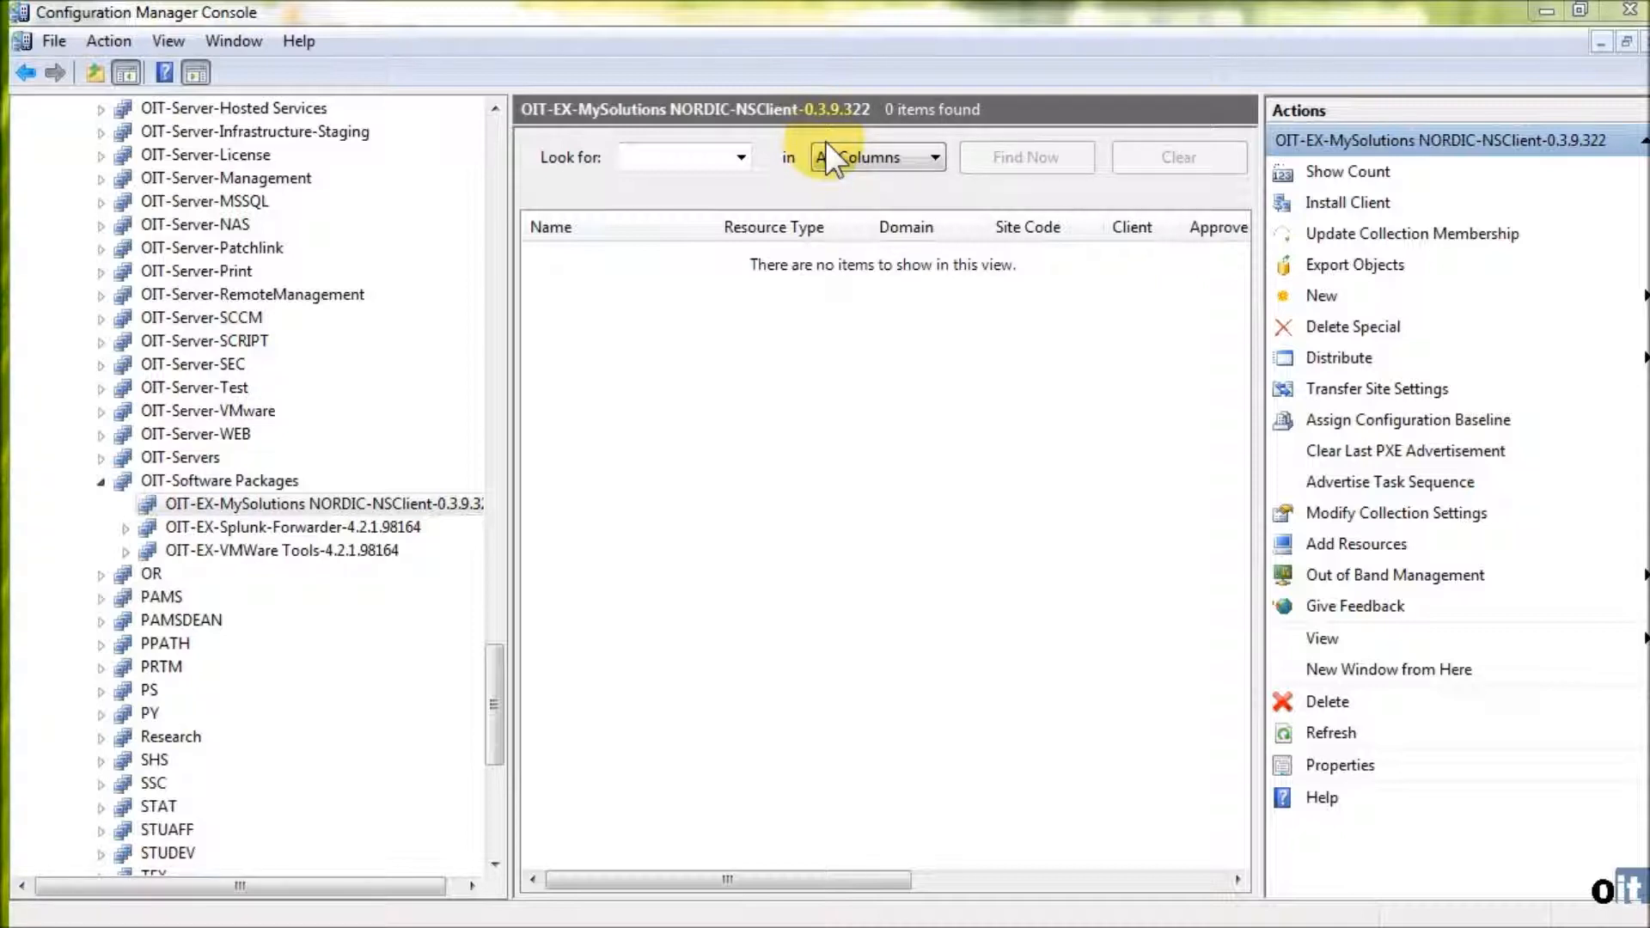
{"action": "right_click", "coordinate": [234, 501]}
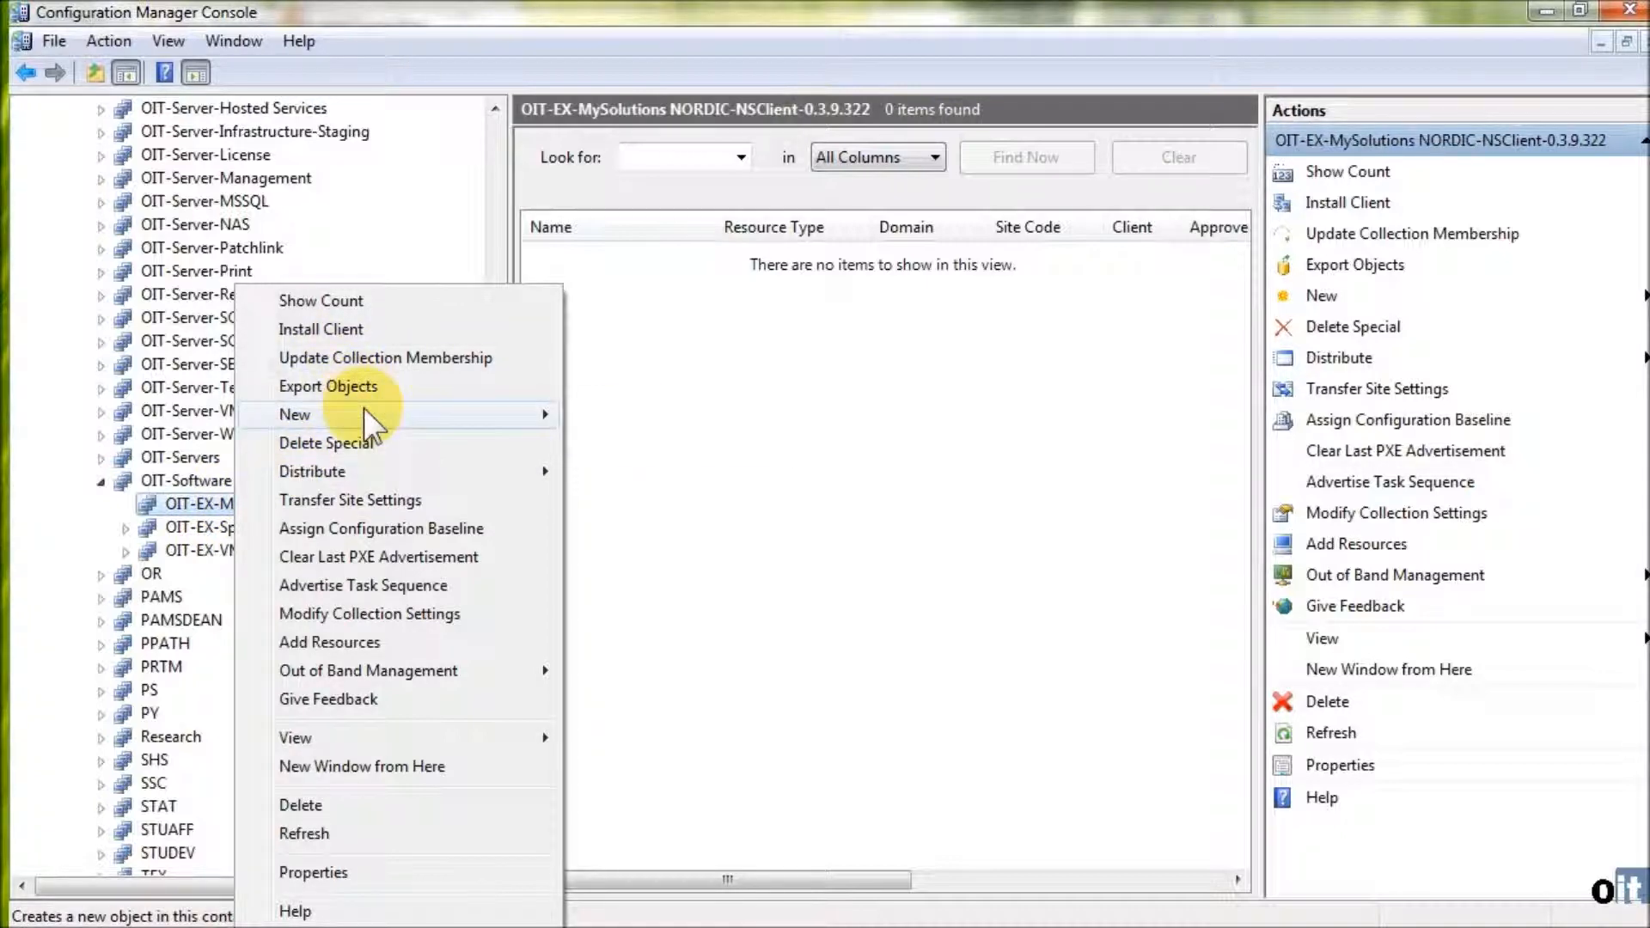
{"action": "mouse_move", "coordinate": [365, 414]}
{"action": "left_click", "coordinate": [636, 416]}
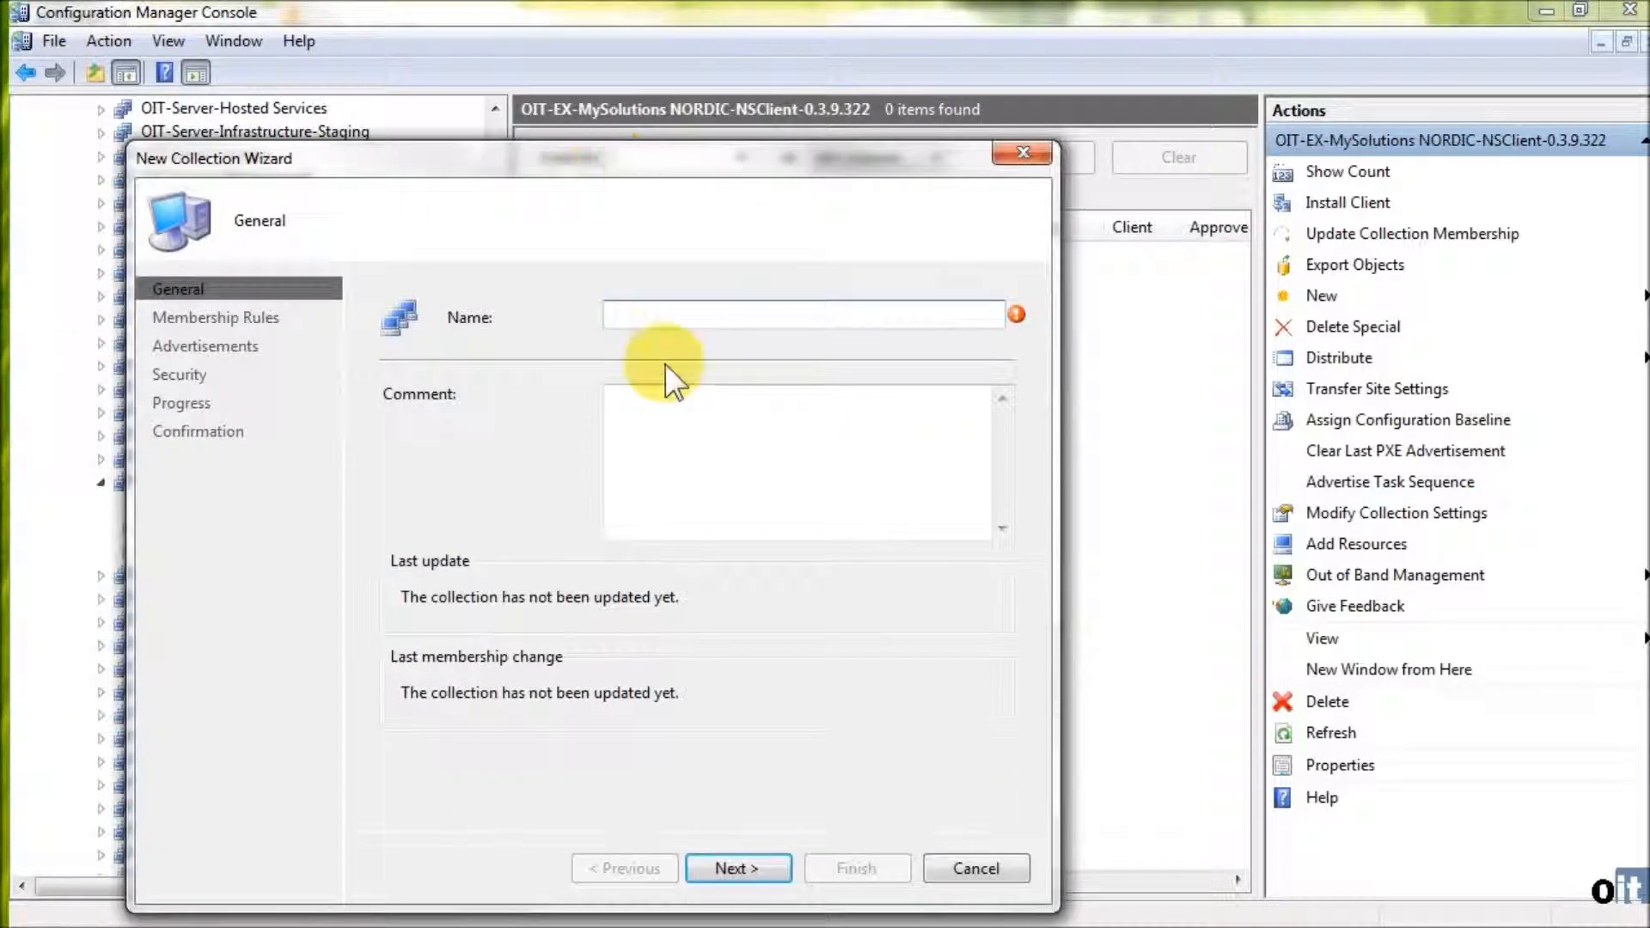
{"action": "type", "text": "64"}
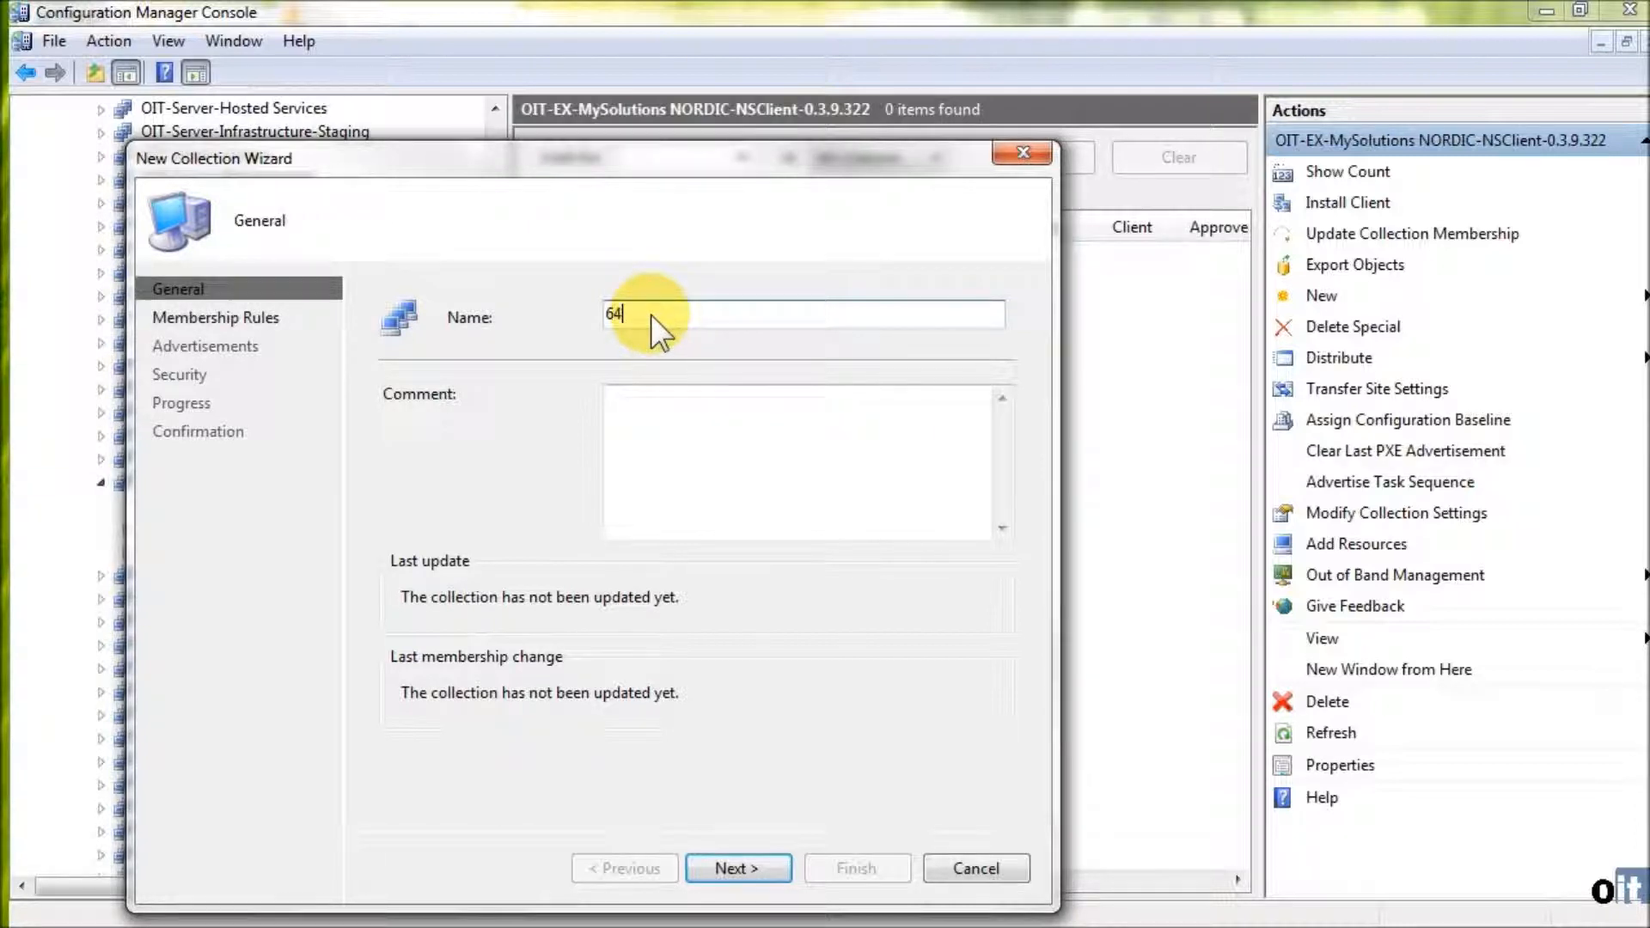
{"action": "type", "text": " bitcomputers"}
{"action": "left_click", "coordinate": [667, 400]}
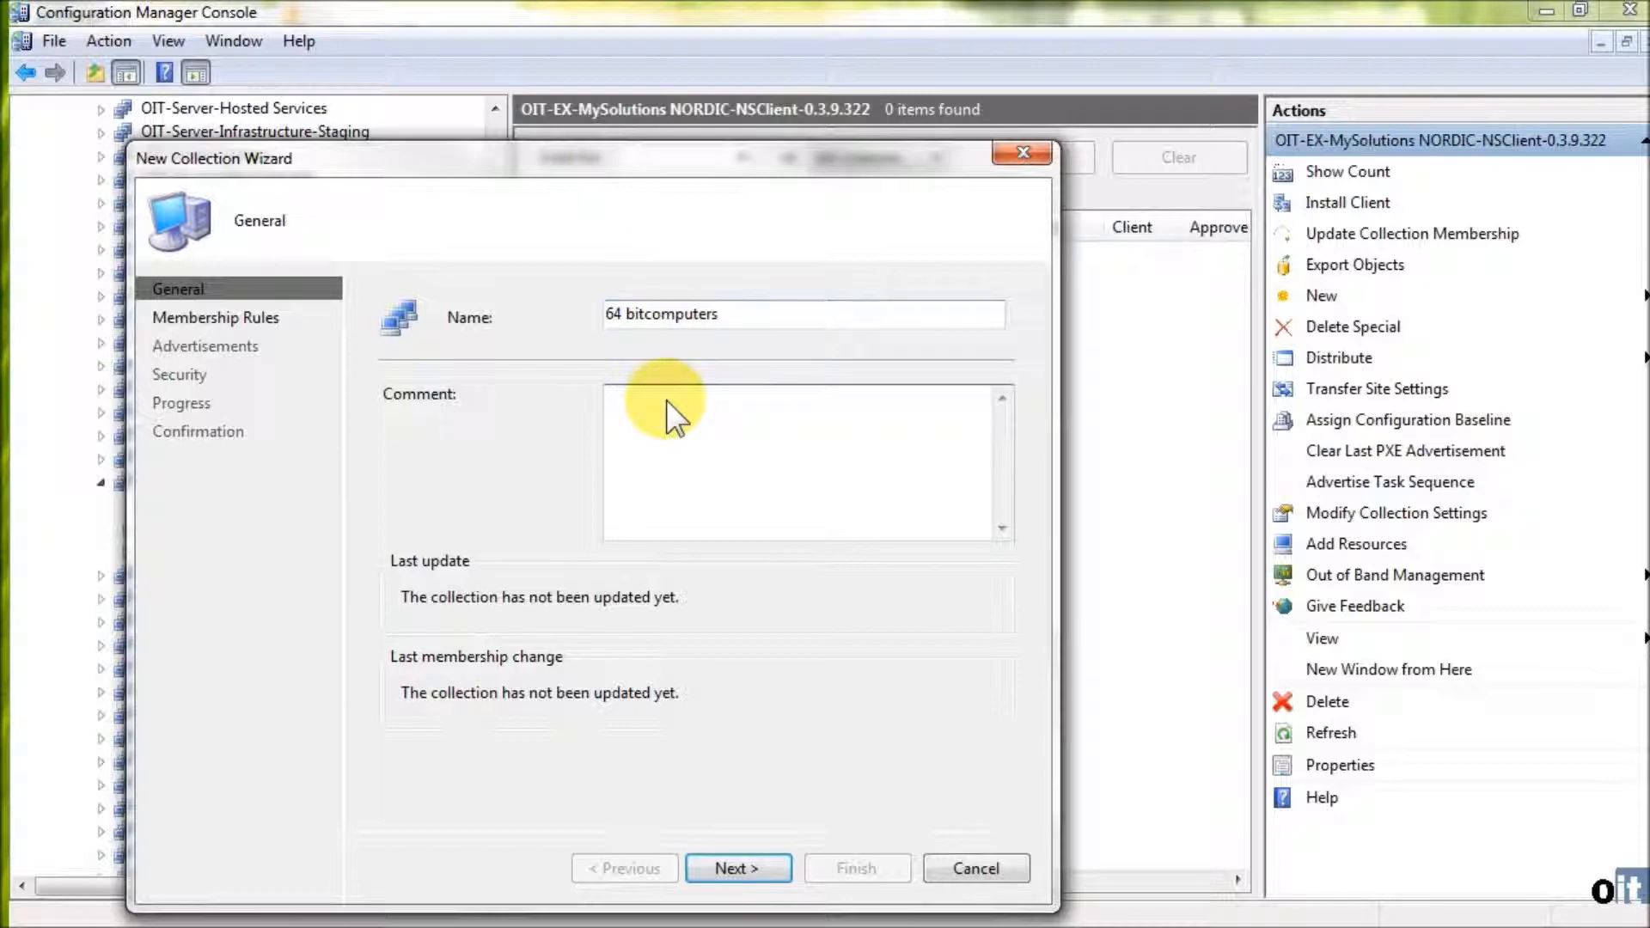
- Name the new collection OIT-EX-MySolutions NORDIC-NSClient-0.3.9.322 x64
{"action": "left_click_drag", "start_coordinate": [522, 162], "coordinate": [620, 111]}
{"action": "left_click_drag", "start_coordinate": [828, 264], "coordinate": [569, 245]}
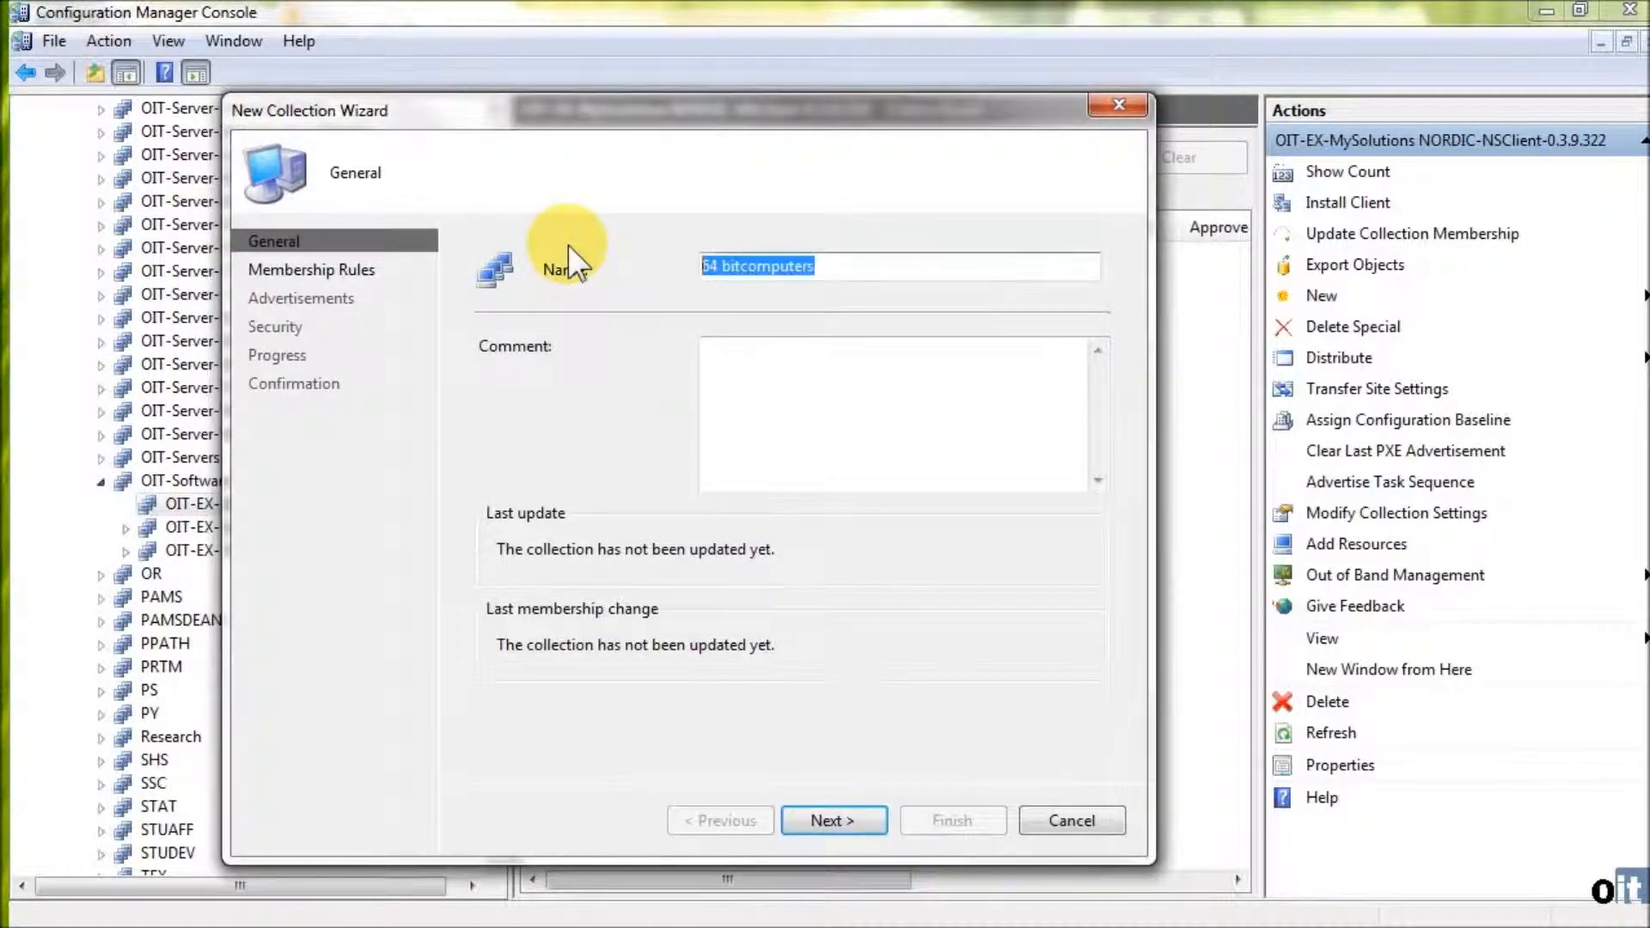
{"action": "type", "text": "OIT-EX-MySolutions NORDIC-NSClient++-0.3.9.322"}
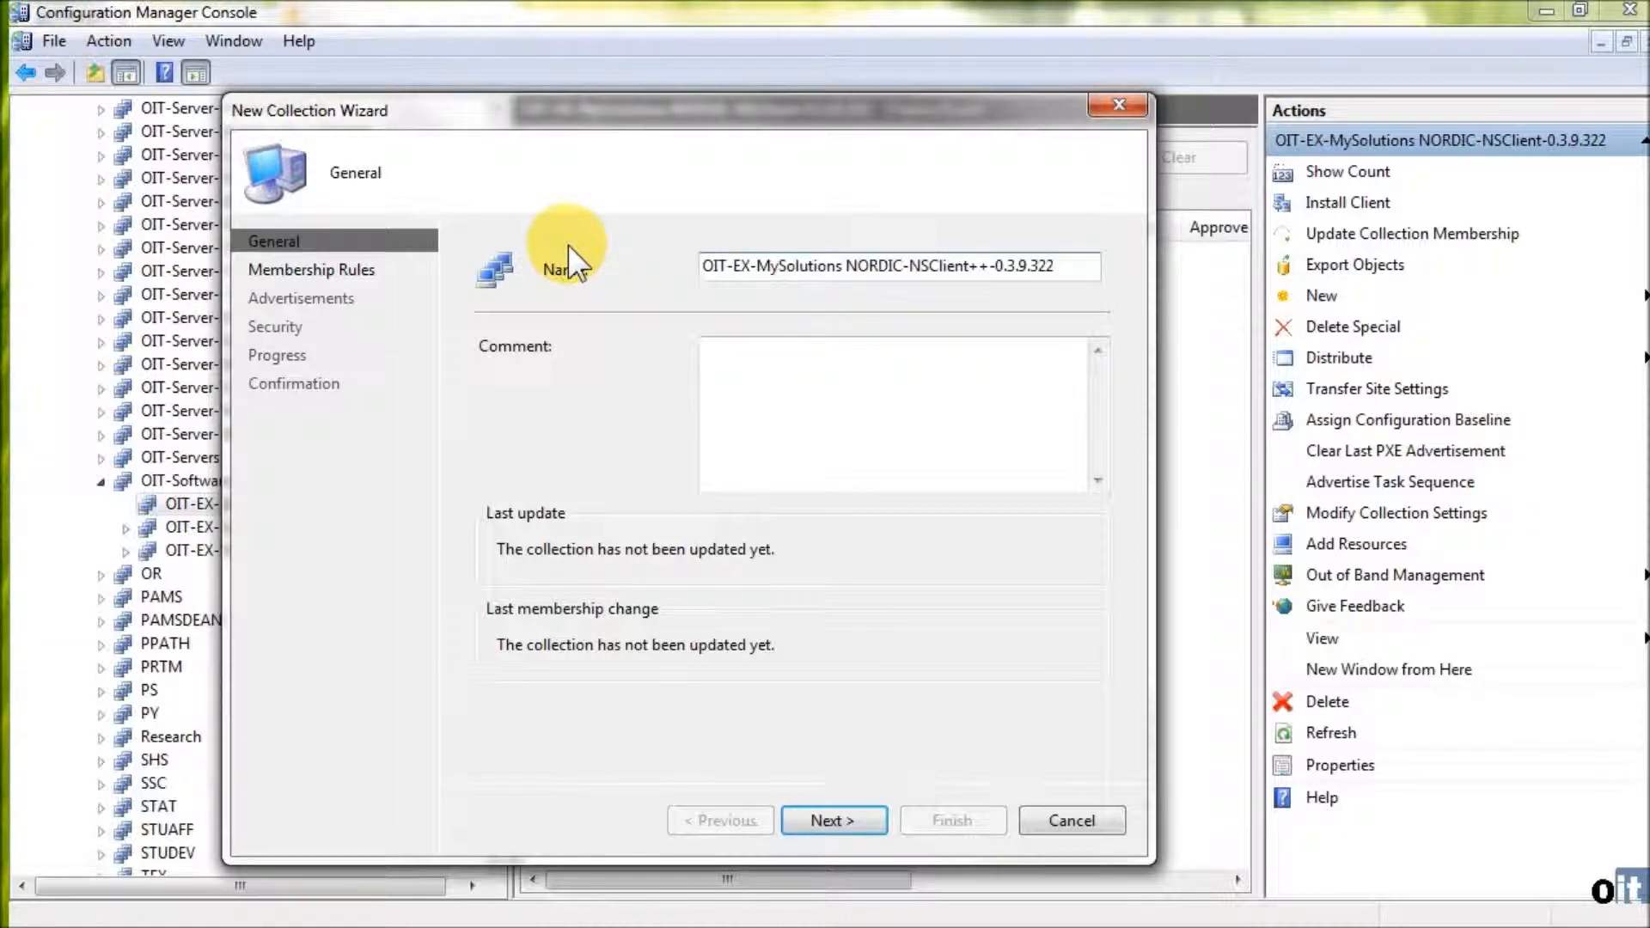
{"action": "key", "text": "Left"}
{"action": "key", "text": "Left"}
{"action": "key", "text": "Left"}
{"action": "key", "text": "Left"}
{"action": "key", "text": "Left"}
{"action": "key", "text": "Left"}
{"action": "key", "text": "Left"}
{"action": "key", "text": "Left"}
{"action": "key", "text": "Left"}
{"action": "key", "text": "Left"}
{"action": "key", "text": "BackSpace"}
{"action": "key", "text": "BackSpace"}
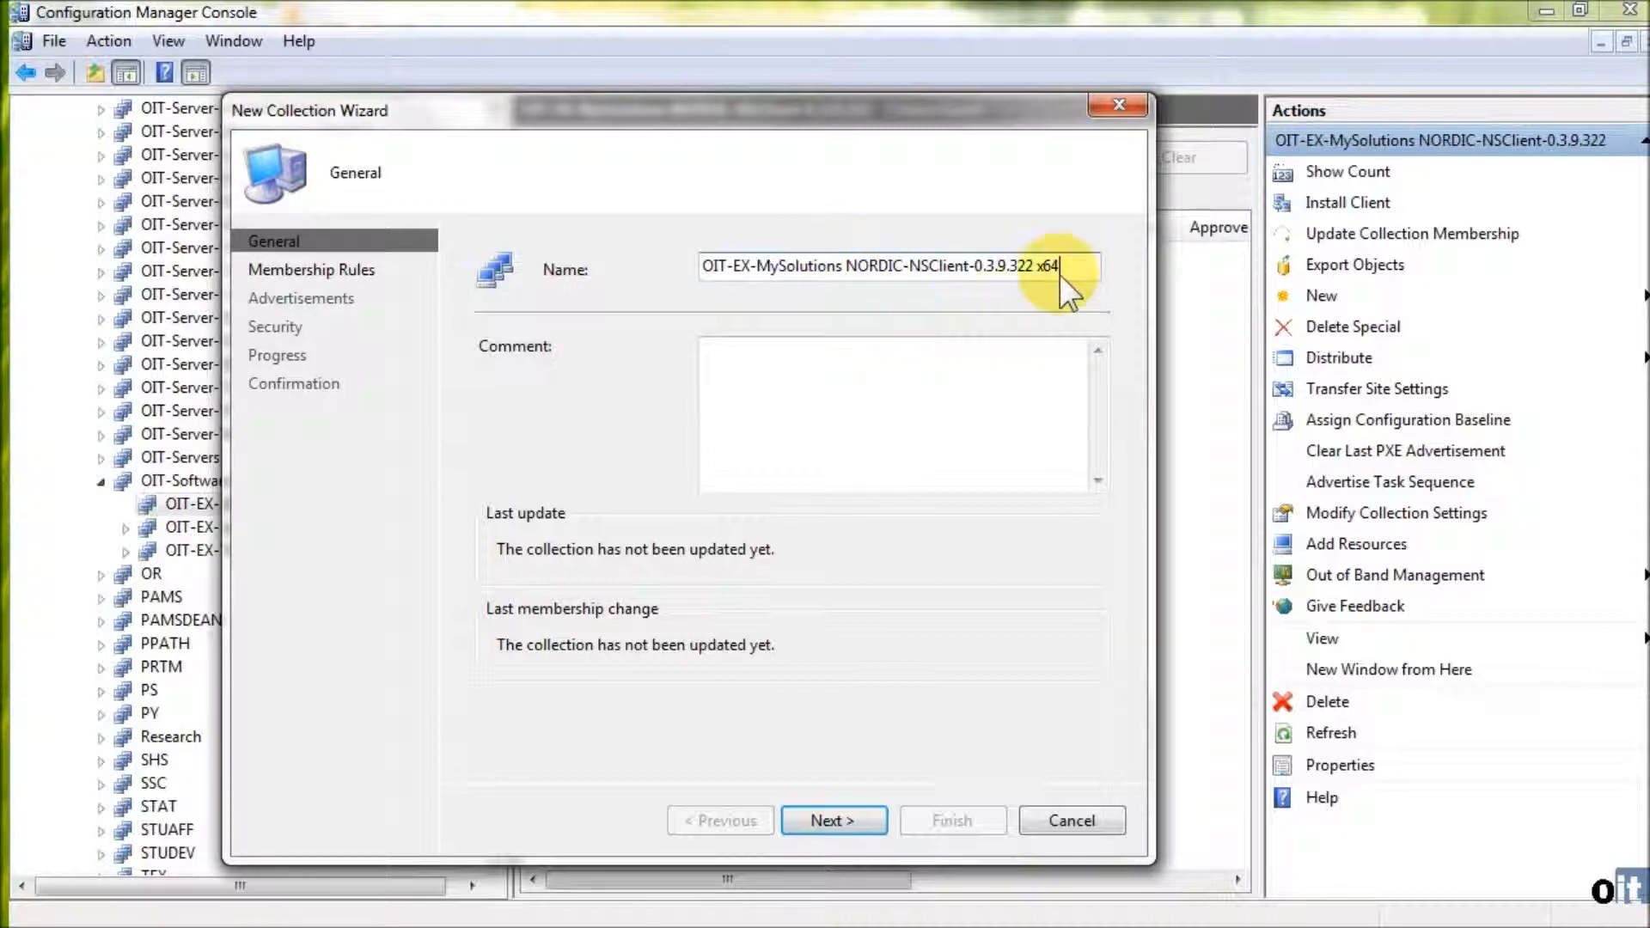
- Enter the author's username and the date 7/13/2011 as the collection's comment and proceed to the membership rules
{"action": "left_click", "coordinate": [801, 438]}
{"action": "type", "text": "jaklein "}
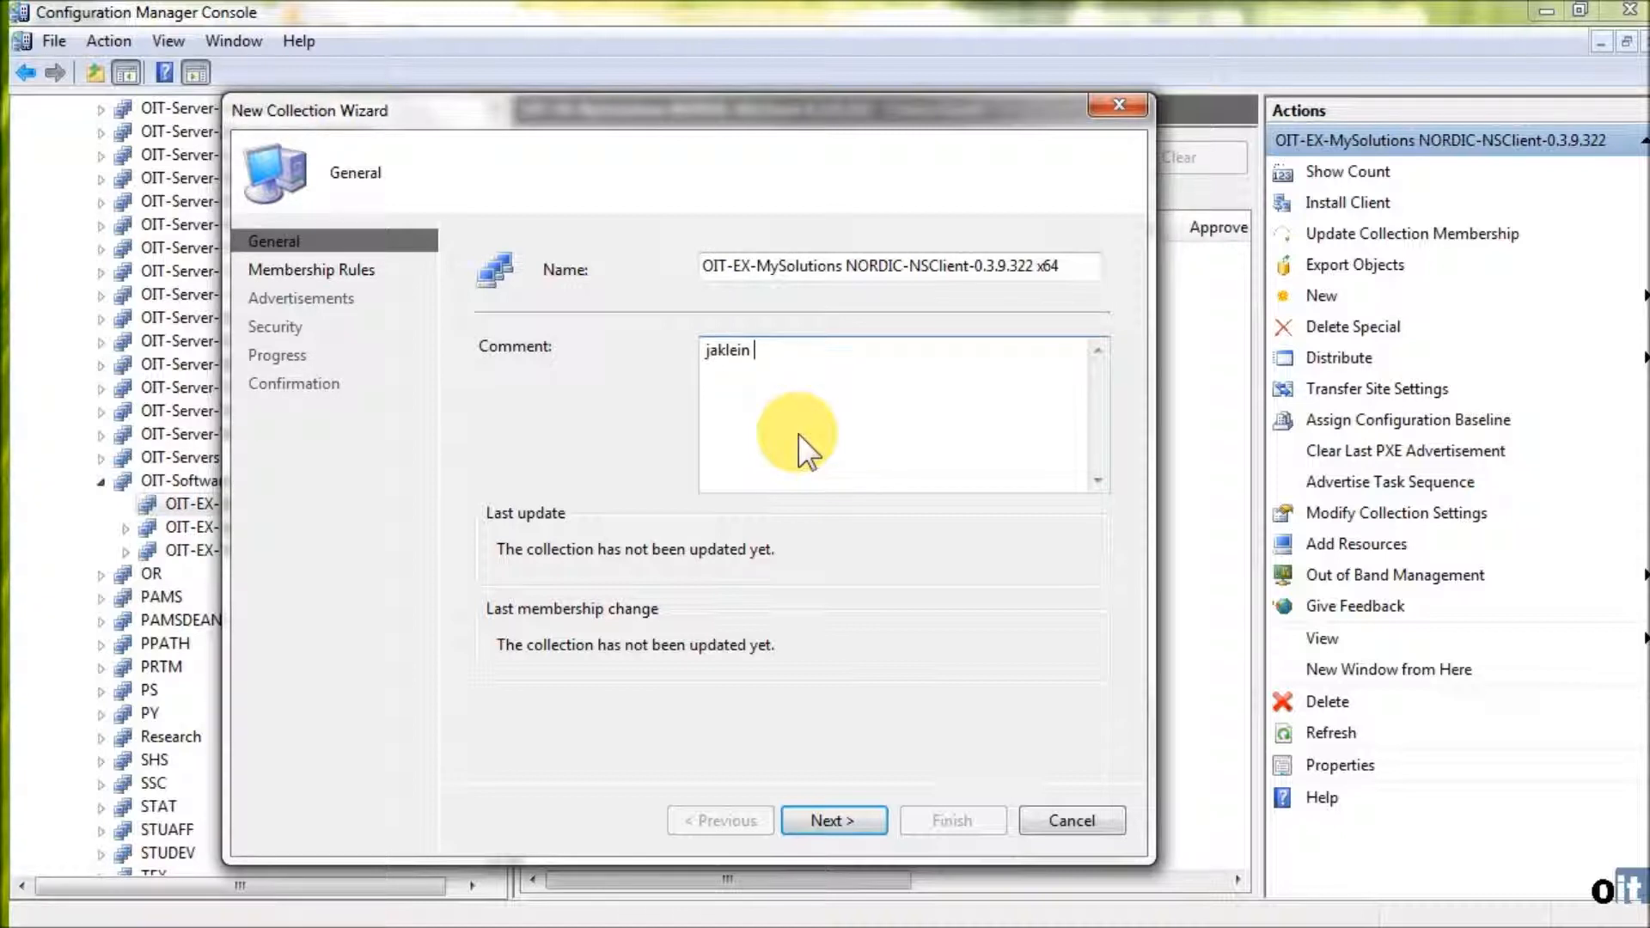
{"action": "type", "text": "7/13/2011"}
{"action": "left_click", "coordinate": [830, 818]}
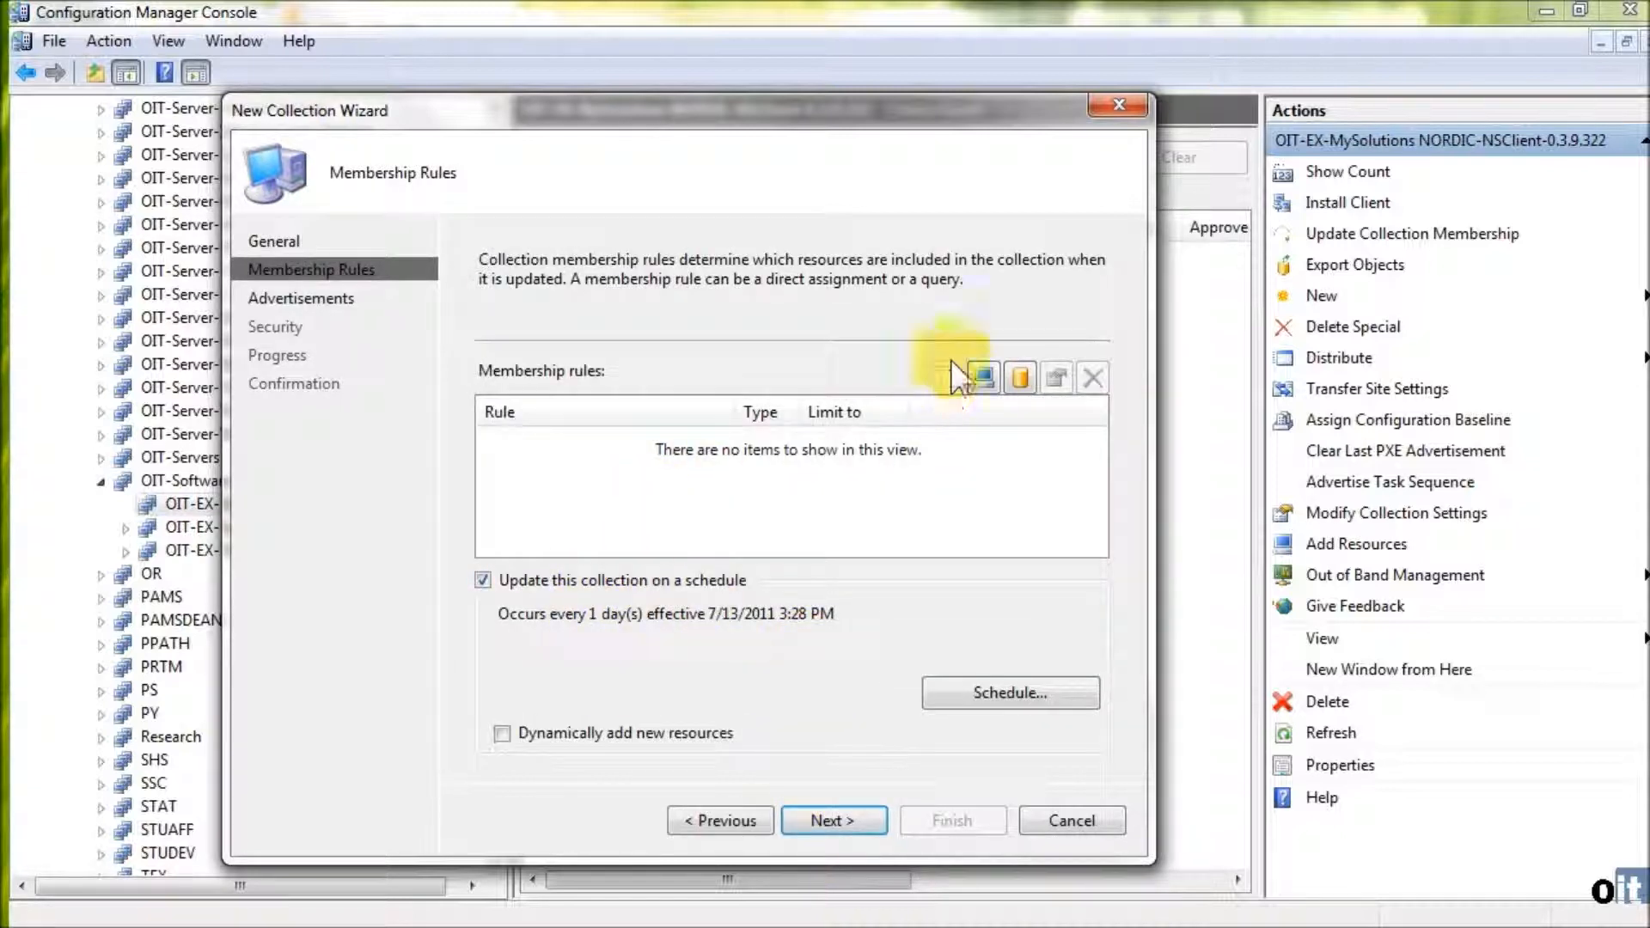
- Add a query membership rule with a simple-value criterion on the System Type attribute of the Computer System class
{"action": "left_click", "coordinate": [1023, 380]}
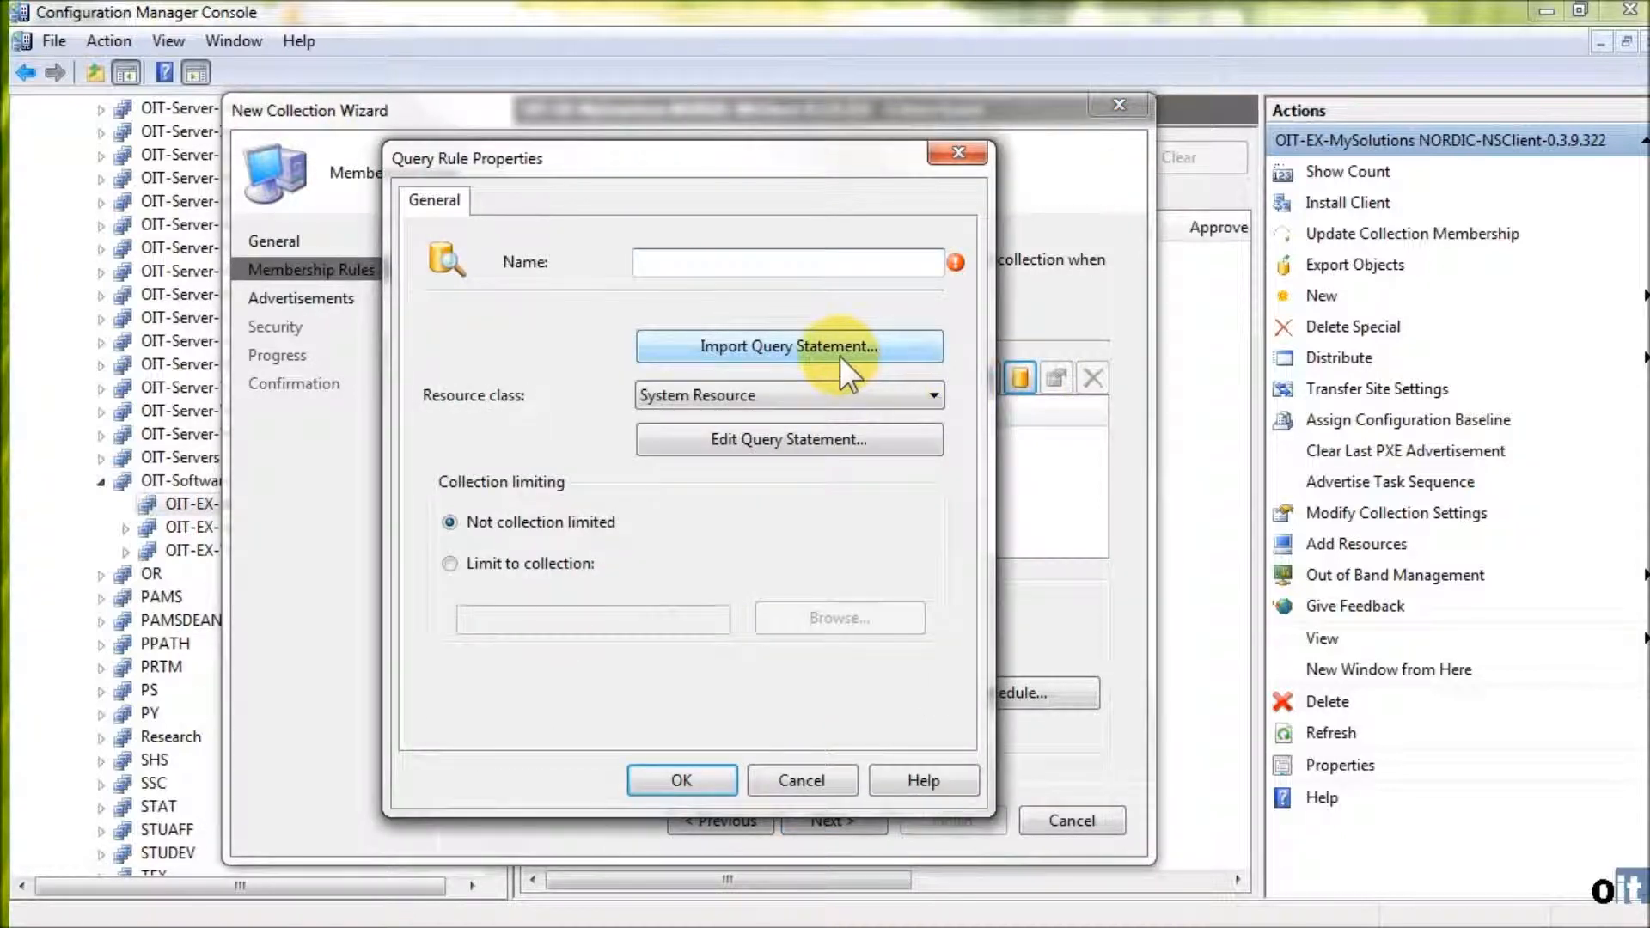
{"action": "left_click", "coordinate": [811, 436]}
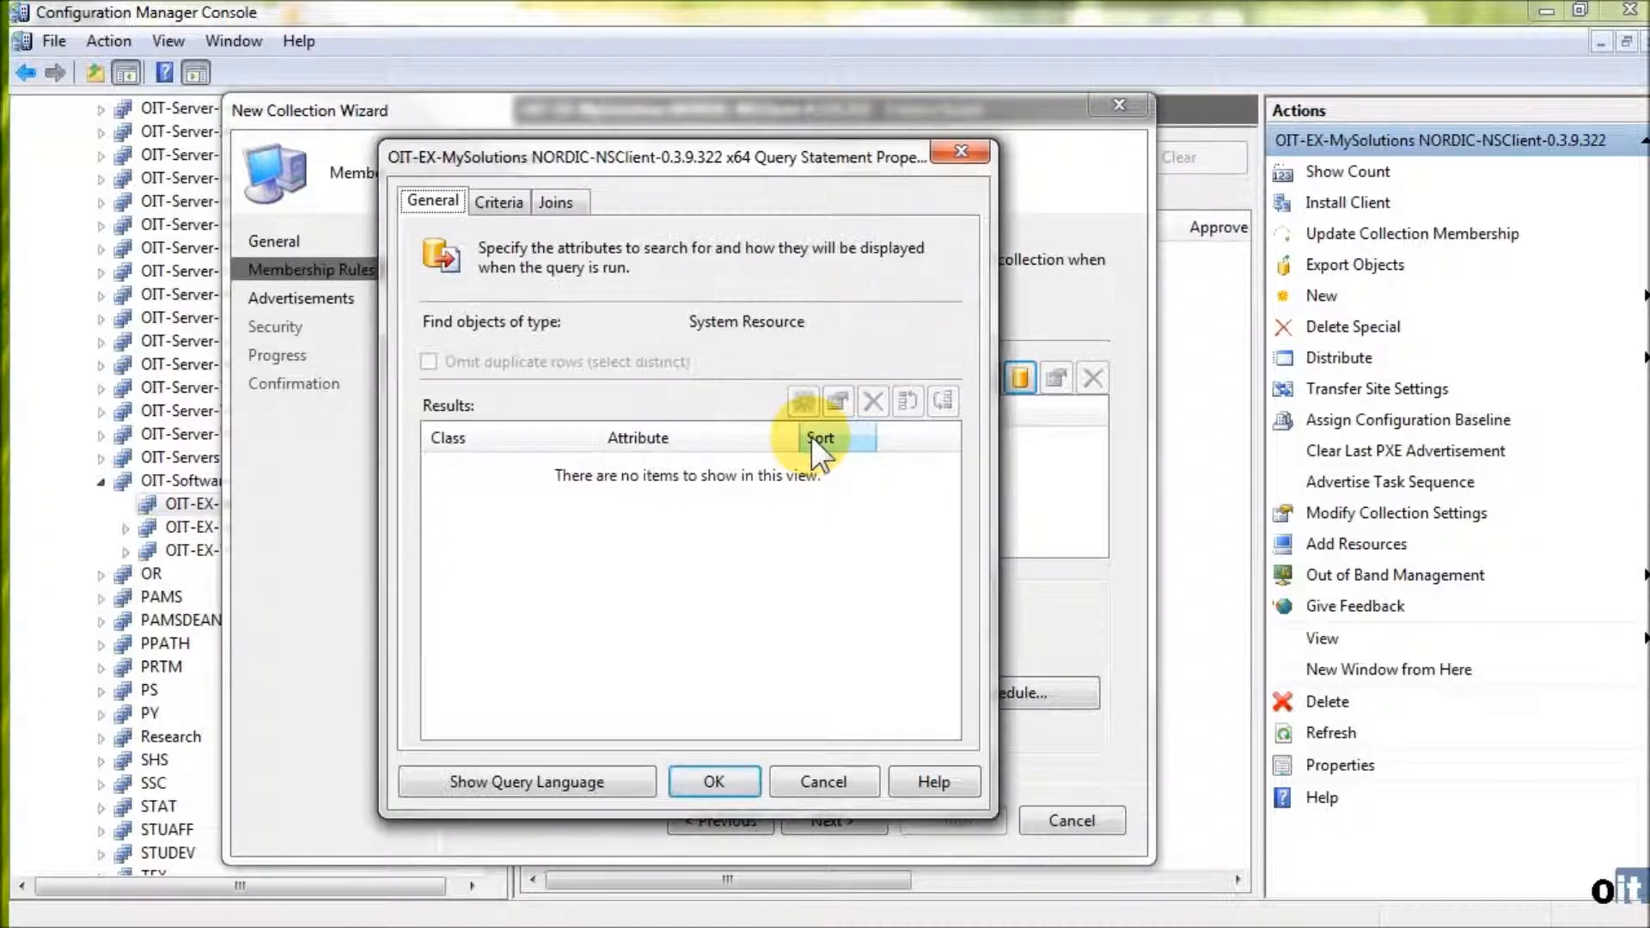
{"action": "left_click", "coordinate": [514, 203]}
{"action": "left_click", "coordinate": [736, 329]}
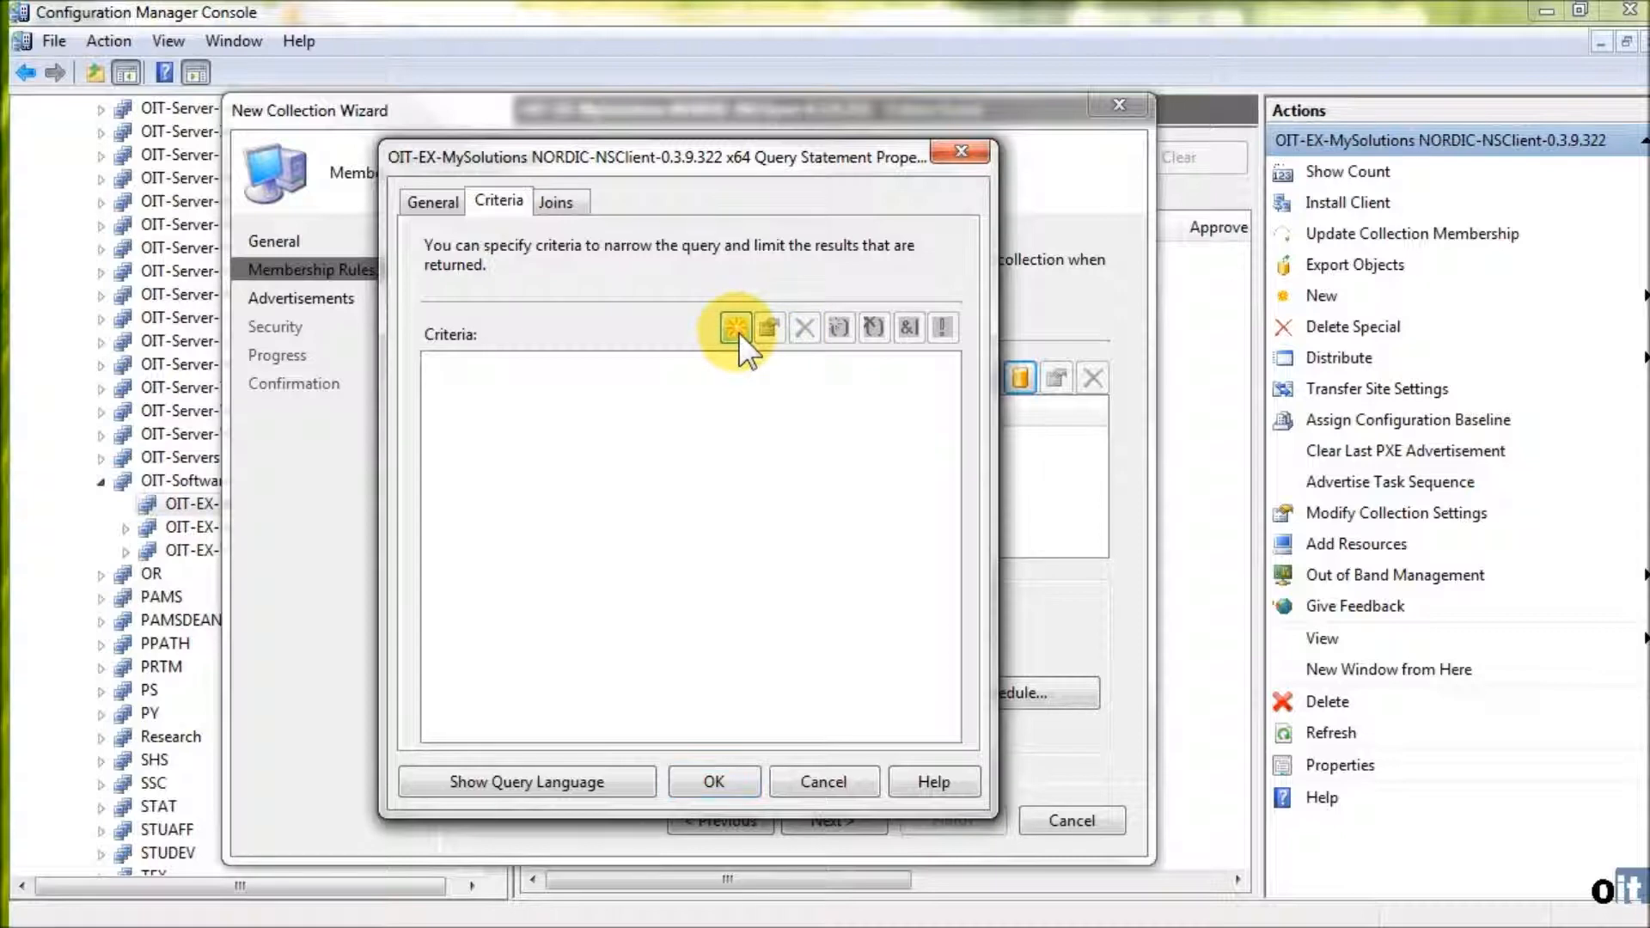
{"action": "left_click", "coordinate": [550, 313]}
{"action": "left_click", "coordinate": [1009, 387]}
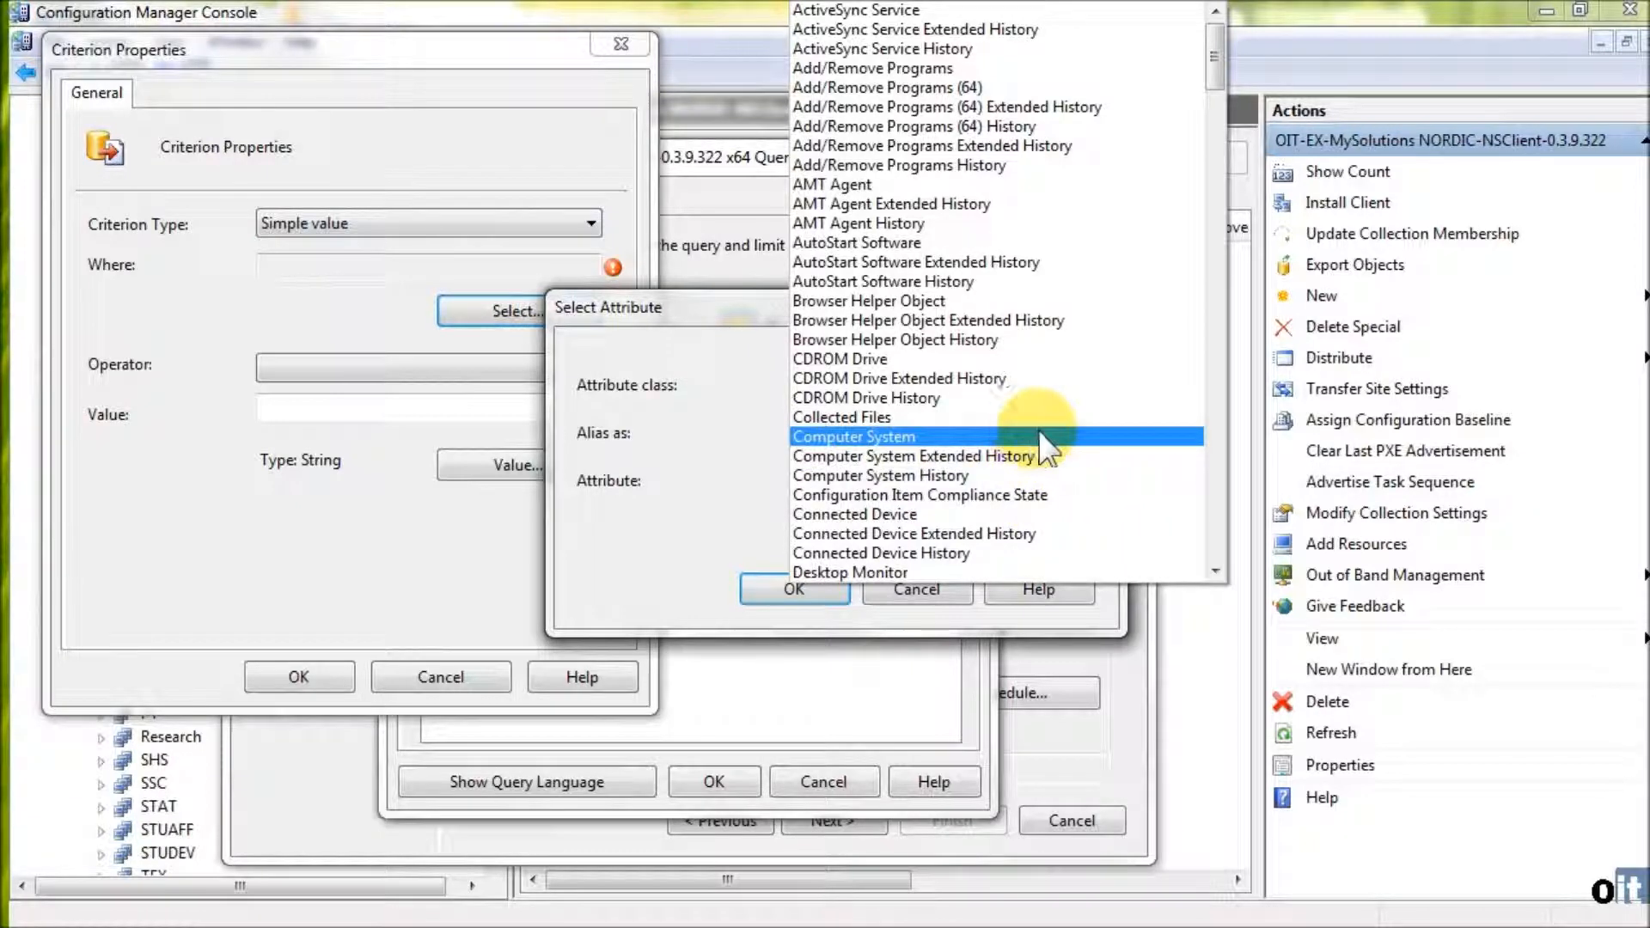
{"action": "left_click", "coordinate": [1038, 434]}
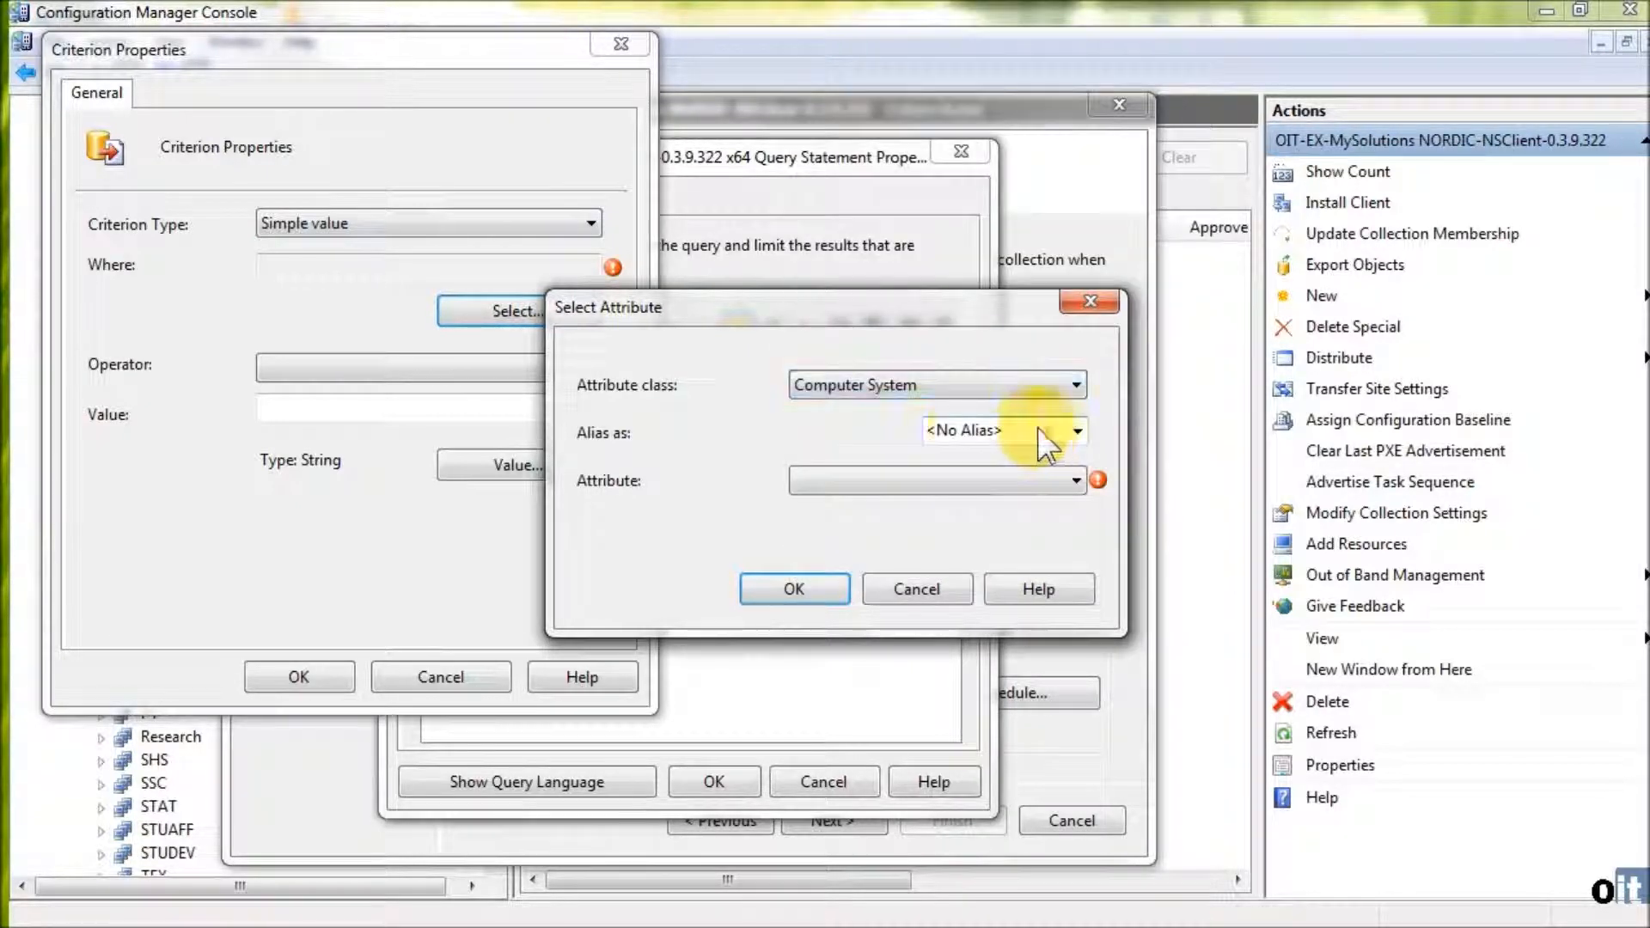
{"action": "left_click", "coordinate": [992, 486]}
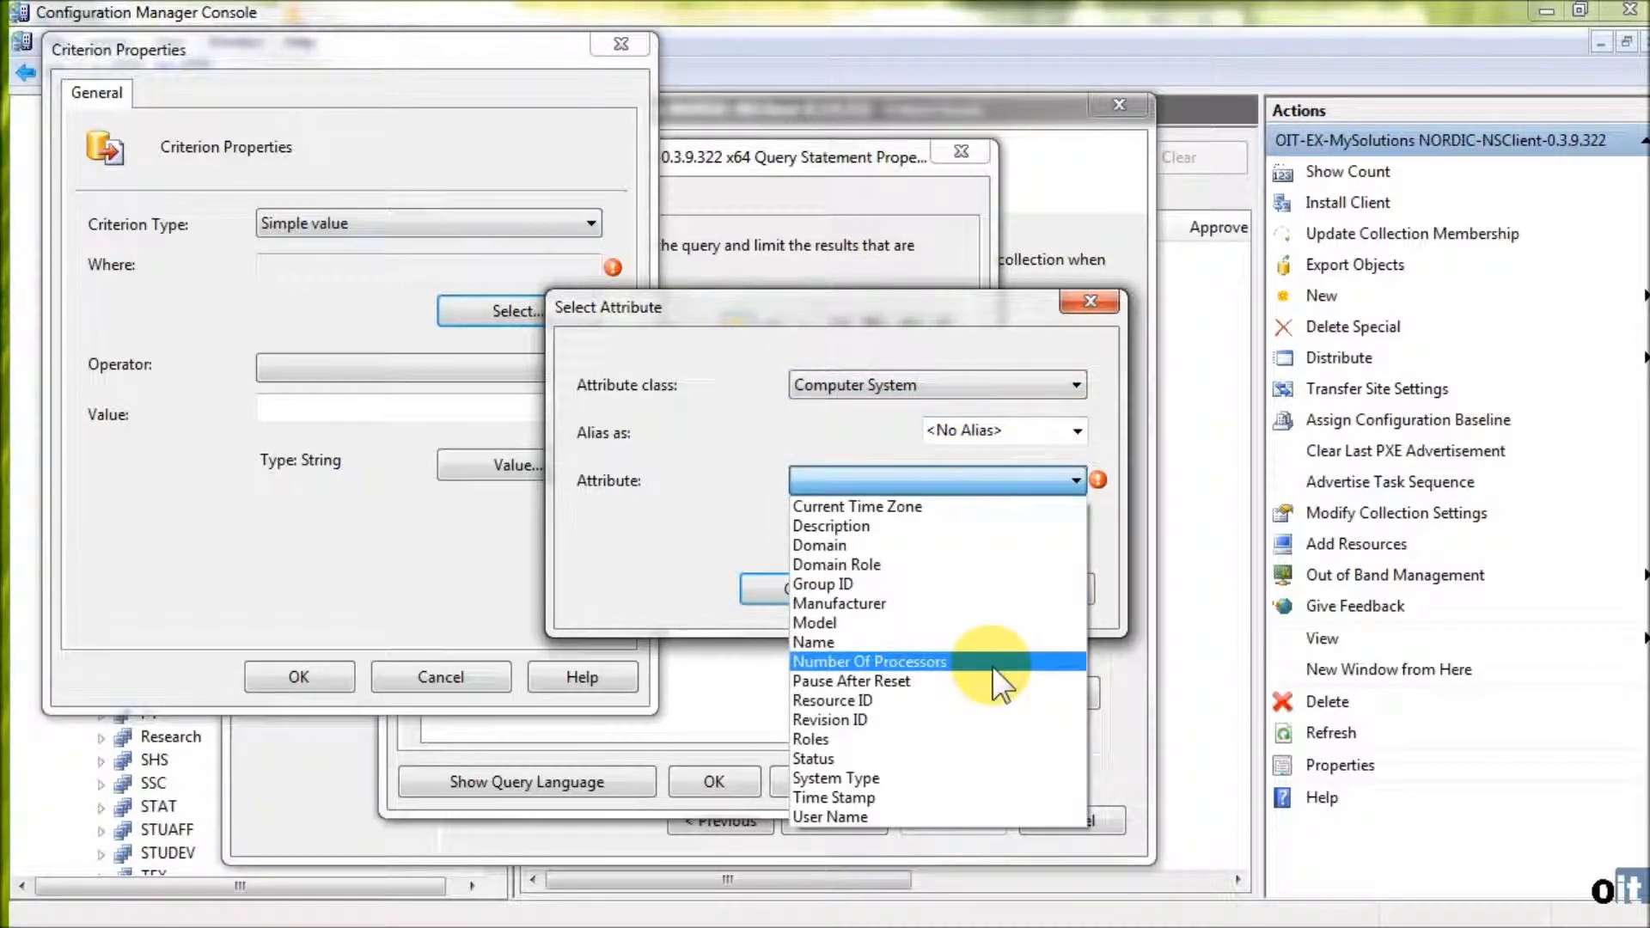
{"action": "left_click", "coordinate": [931, 777]}
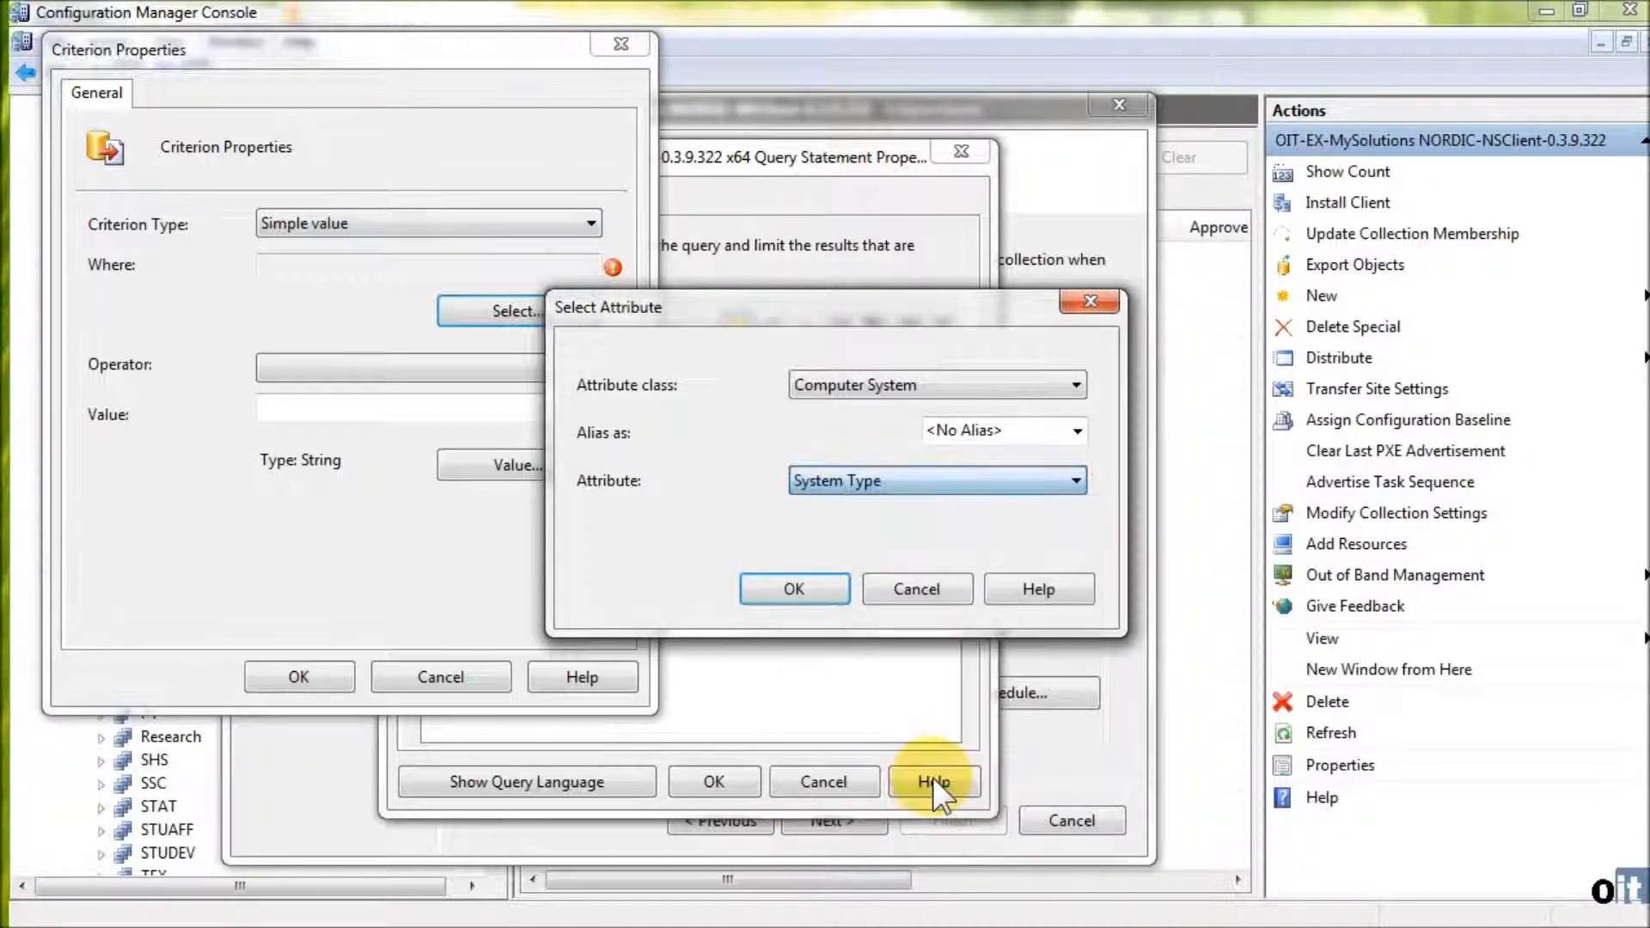
{"action": "left_click", "coordinate": [816, 590]}
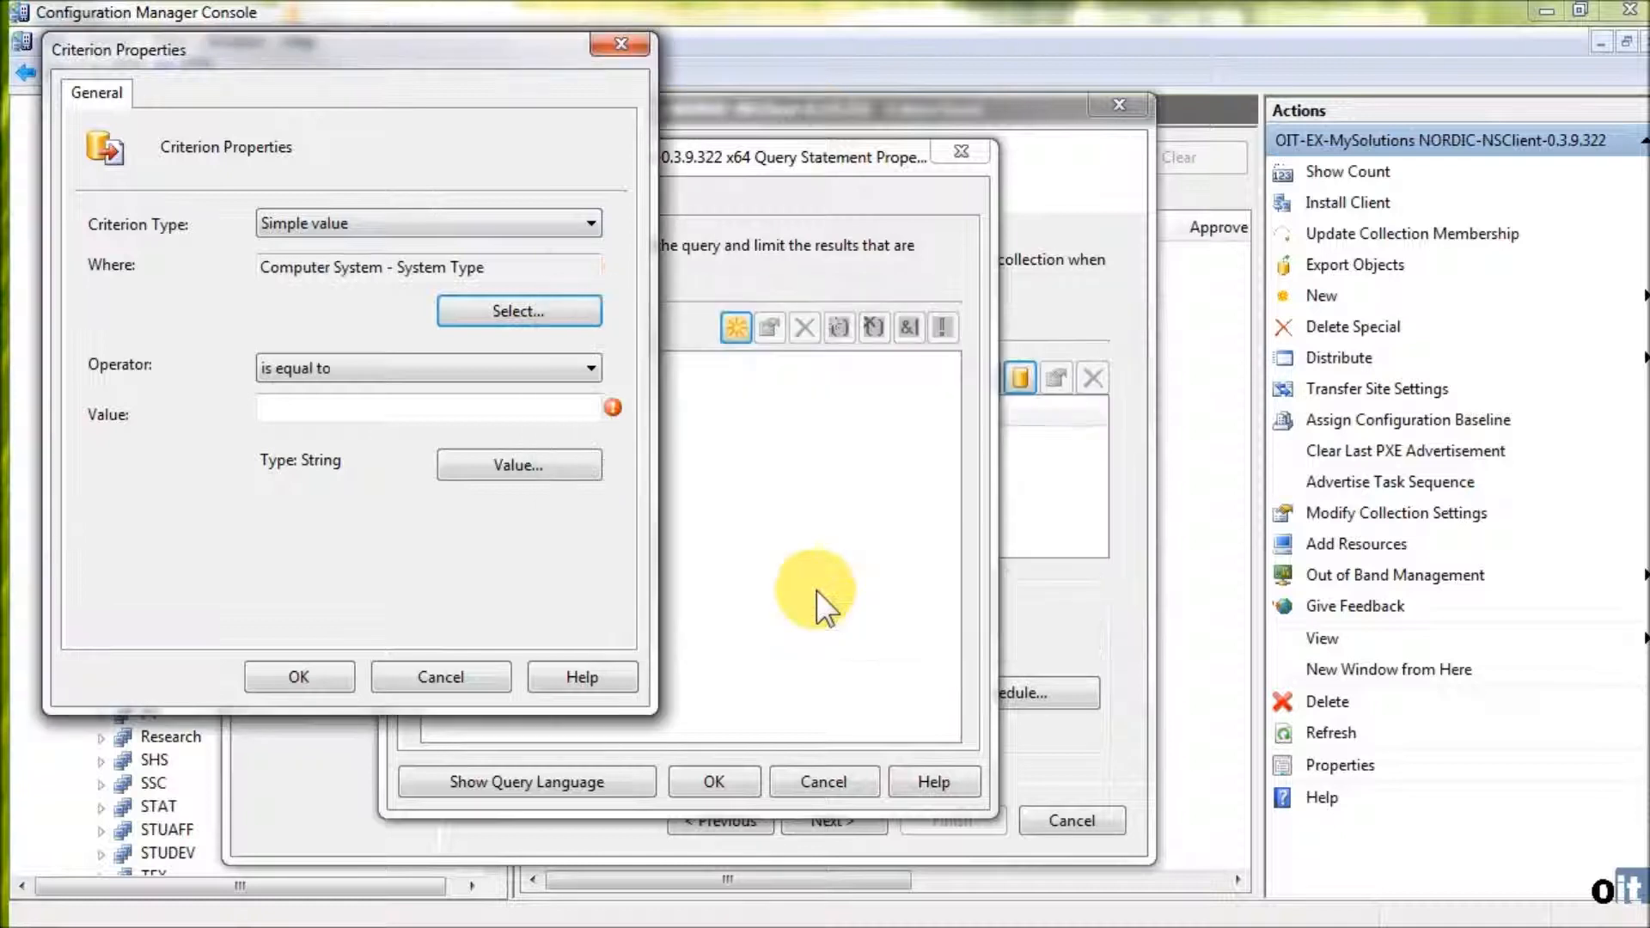
- Set the System Type criterion's value to x64-based PC and confirm the query statement
{"action": "left_click", "coordinate": [556, 473]}
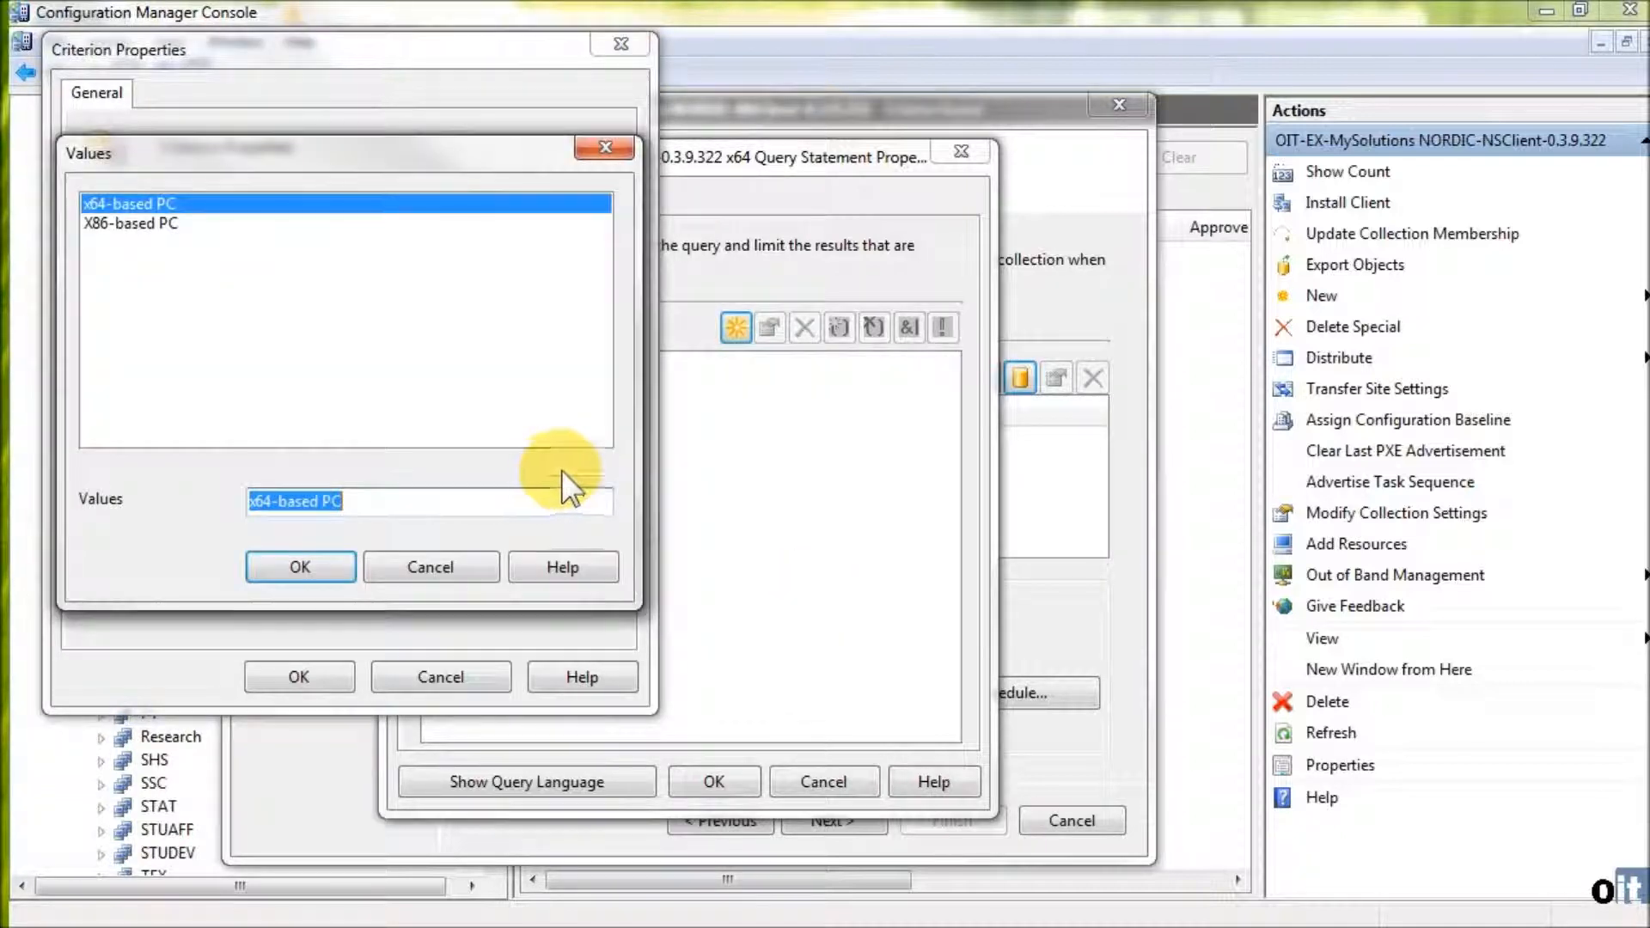
{"action": "left_click", "coordinate": [137, 224]}
{"action": "left_click", "coordinate": [161, 203]}
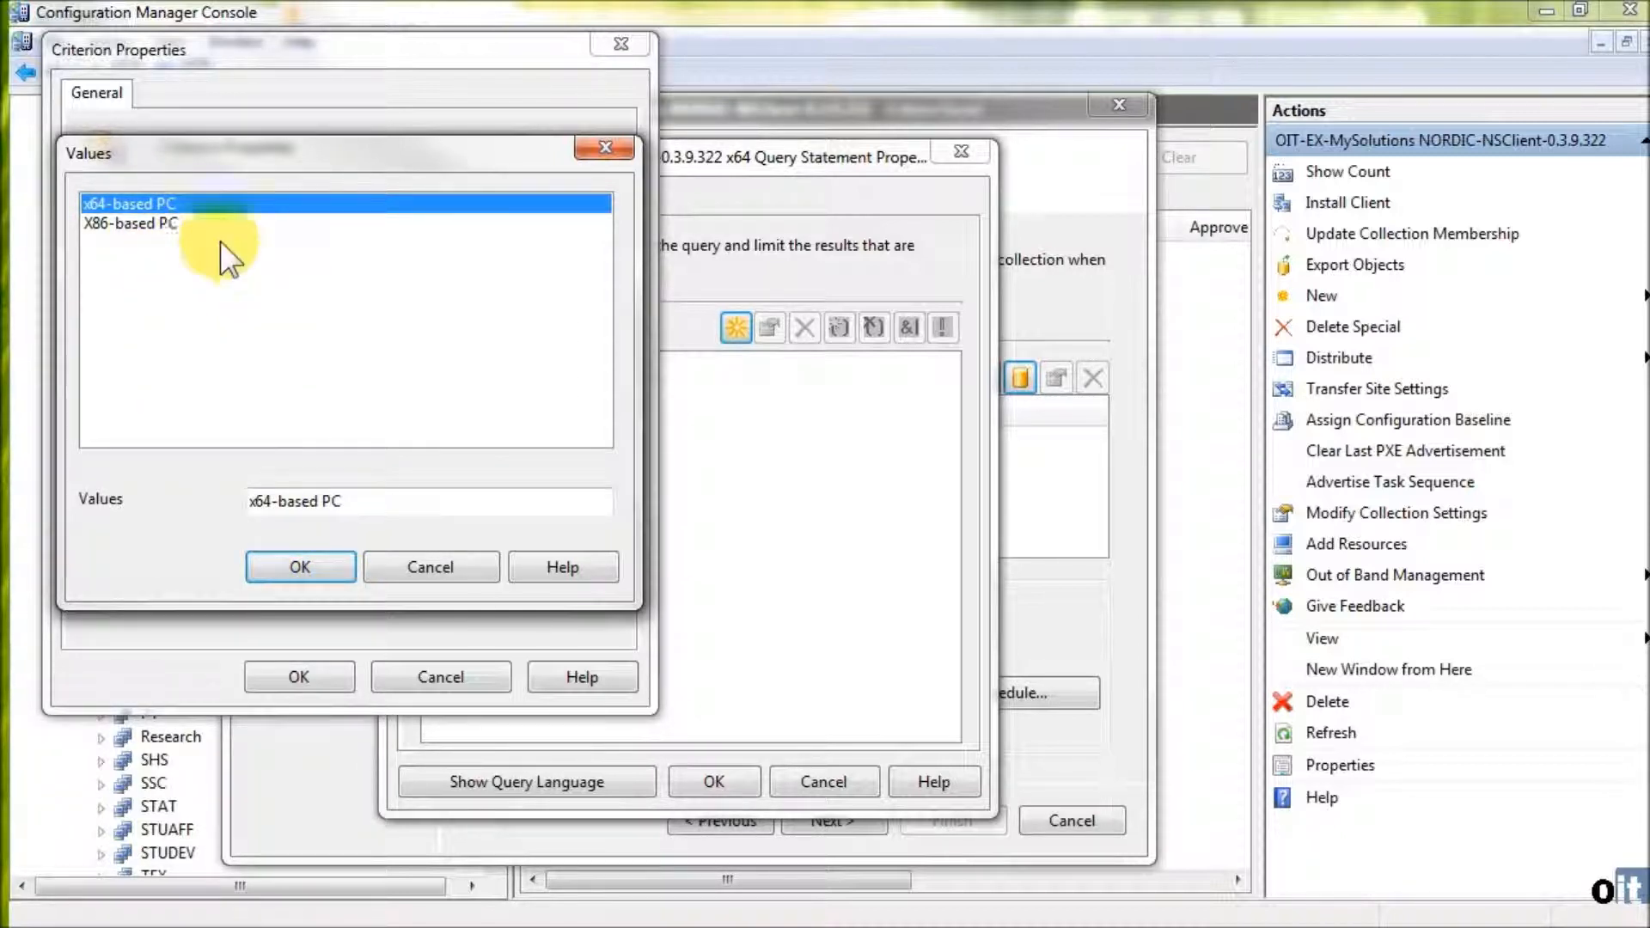
{"action": "left_click", "coordinate": [303, 568]}
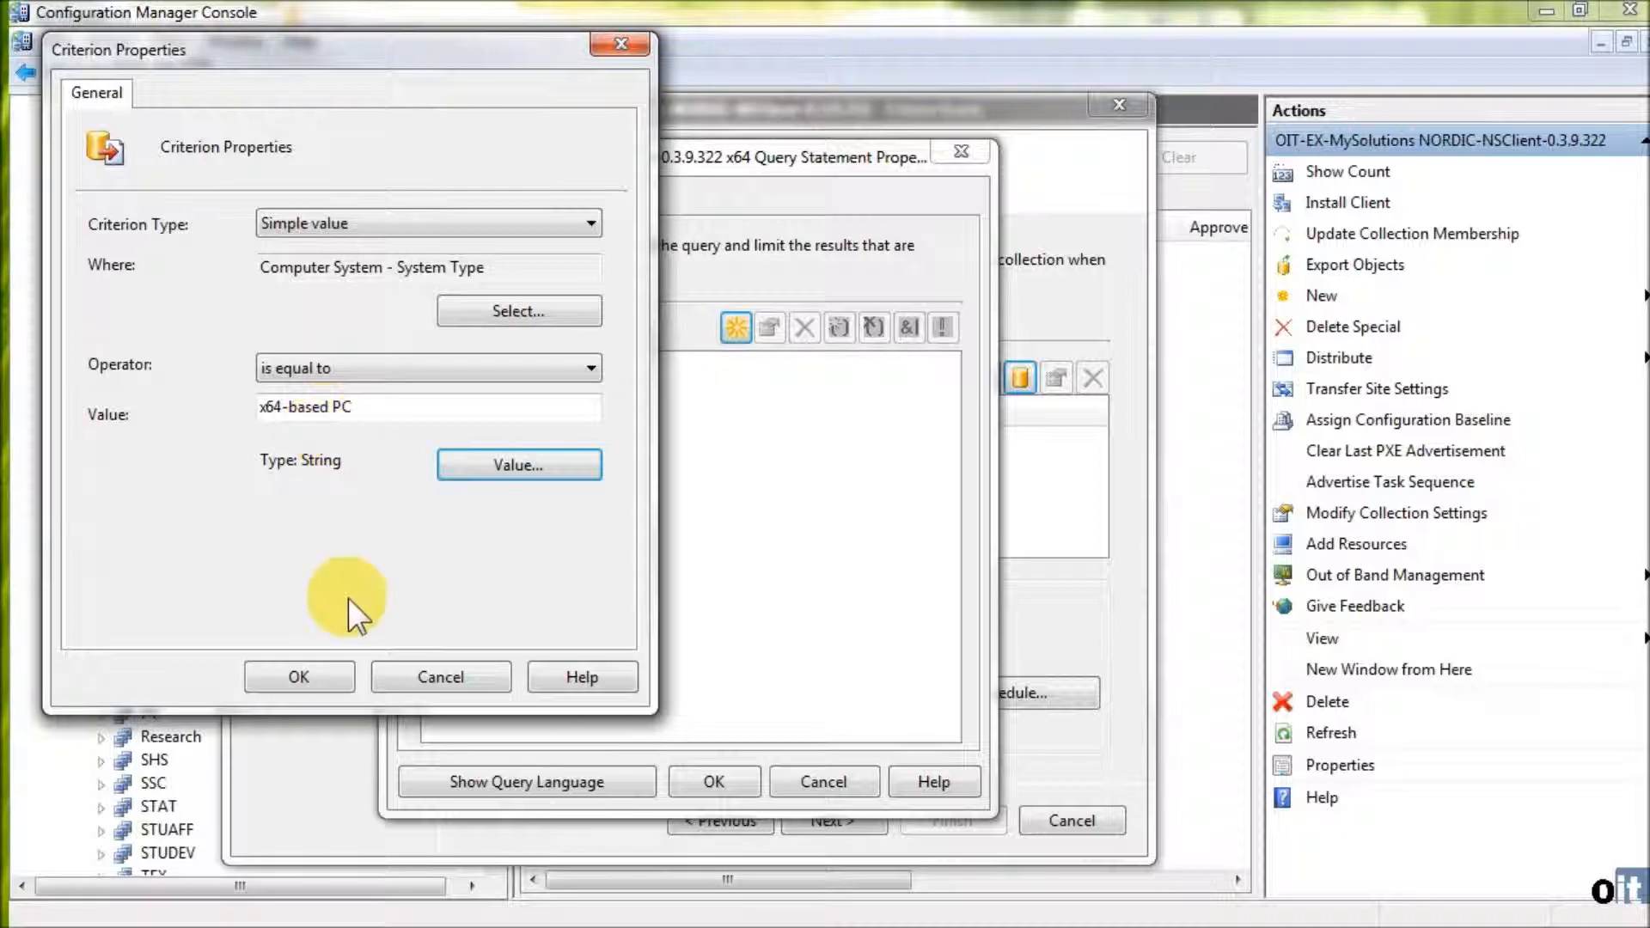
{"action": "left_click", "coordinate": [318, 669]}
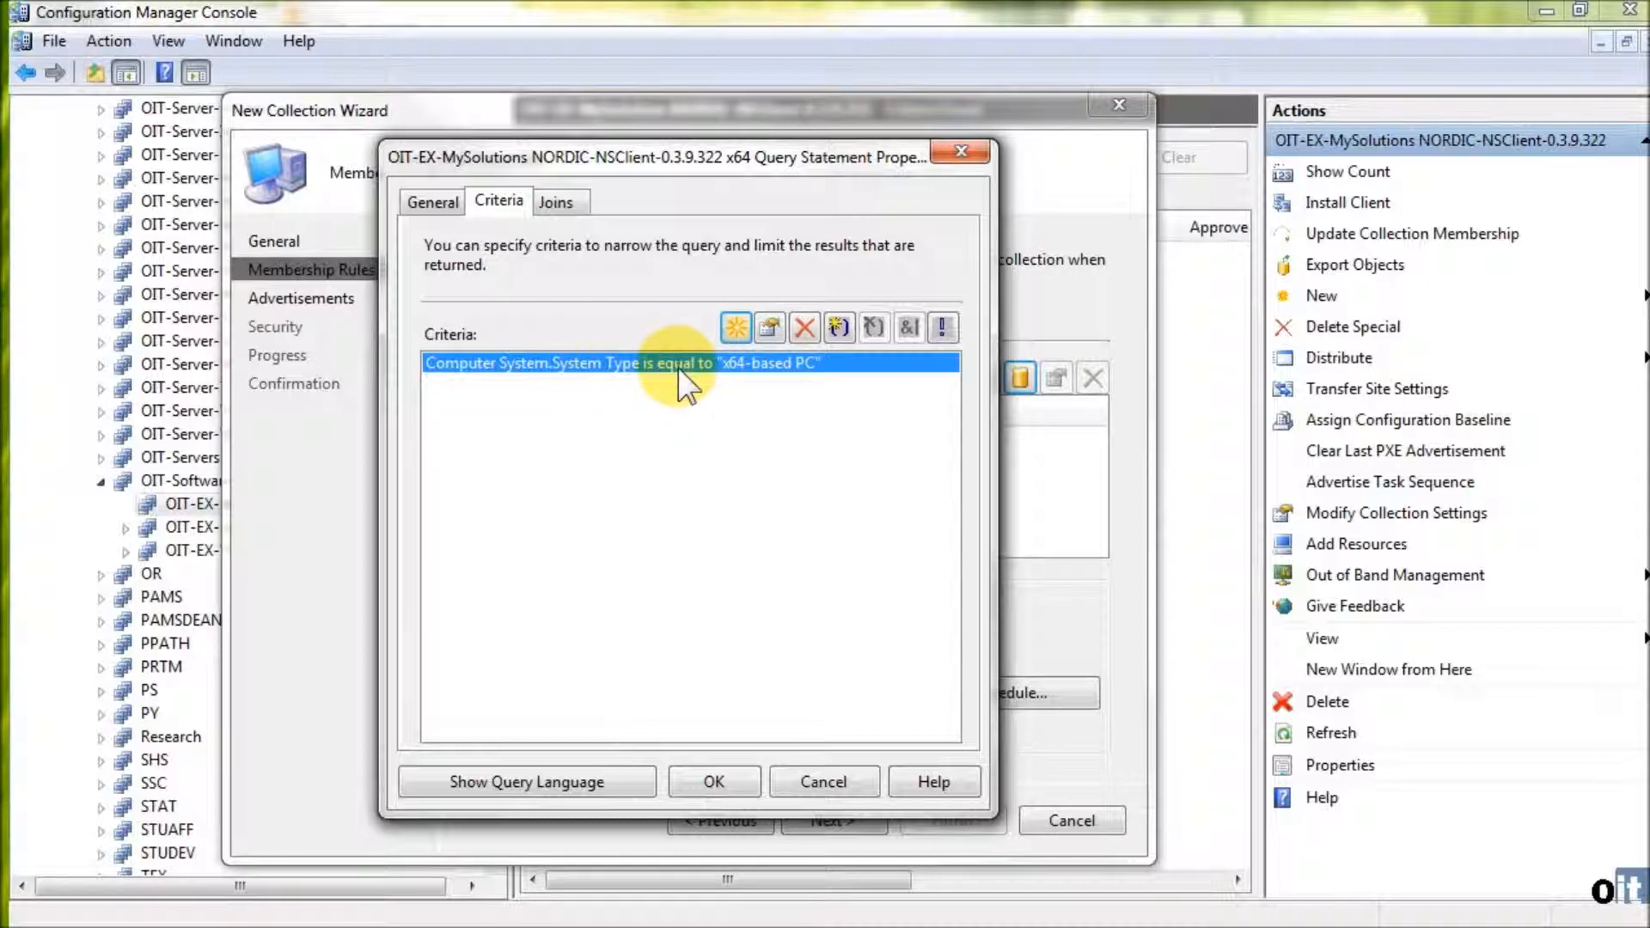
{"action": "left_click", "coordinate": [714, 782]}
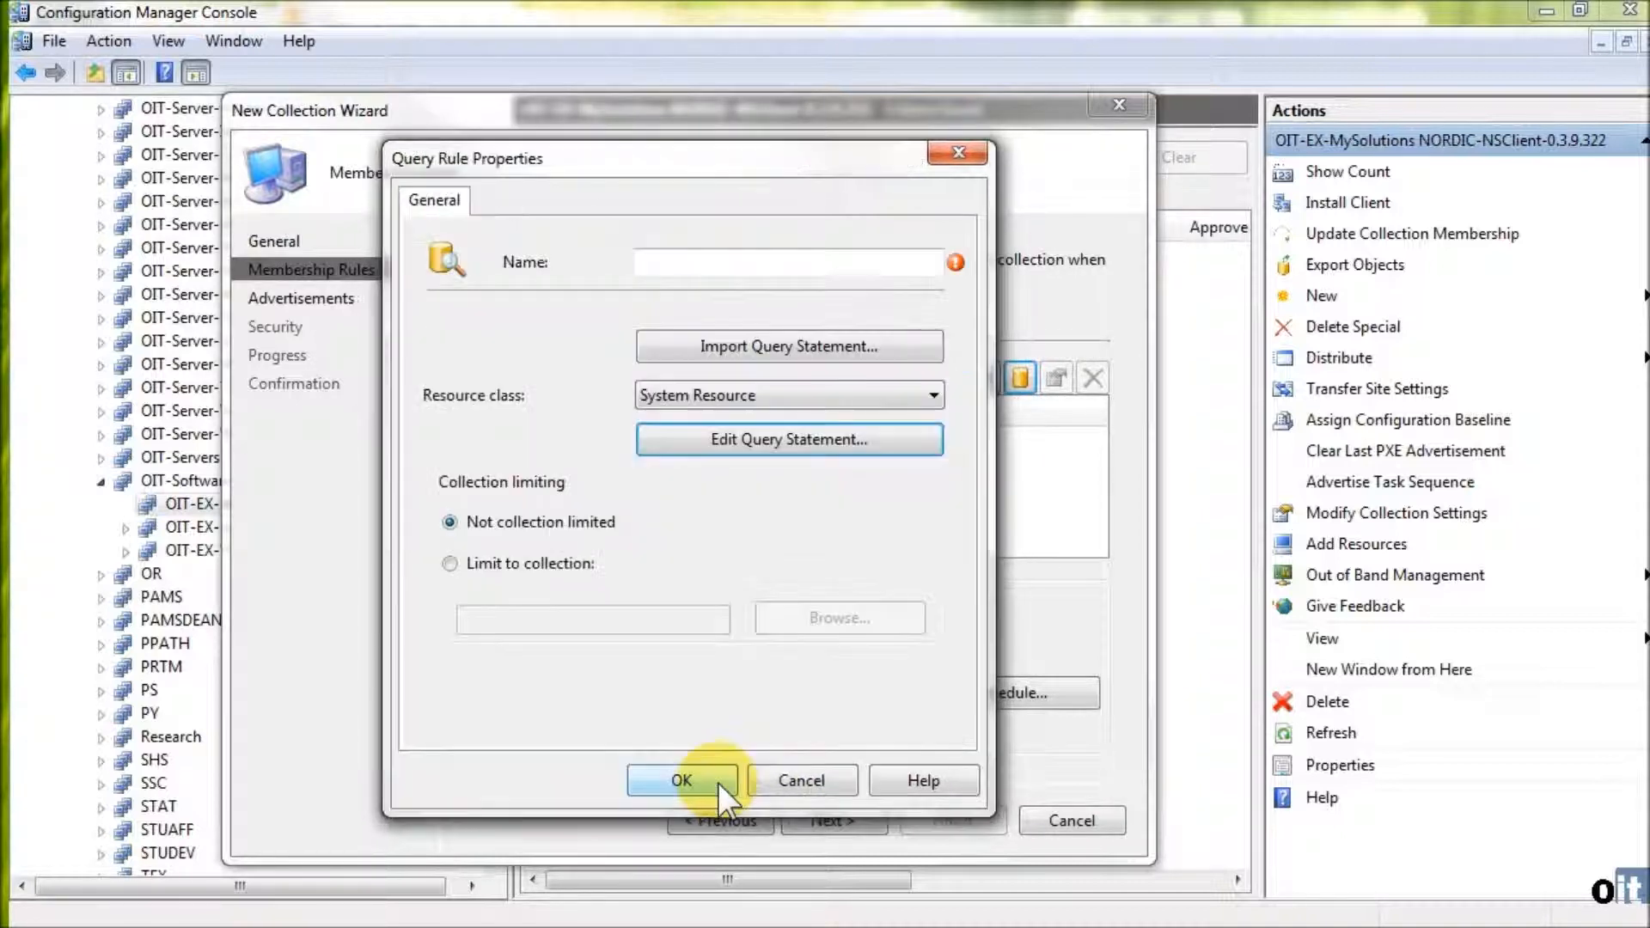
- Name the query rule "64 bit computers only"
{"action": "left_click", "coordinate": [668, 260]}
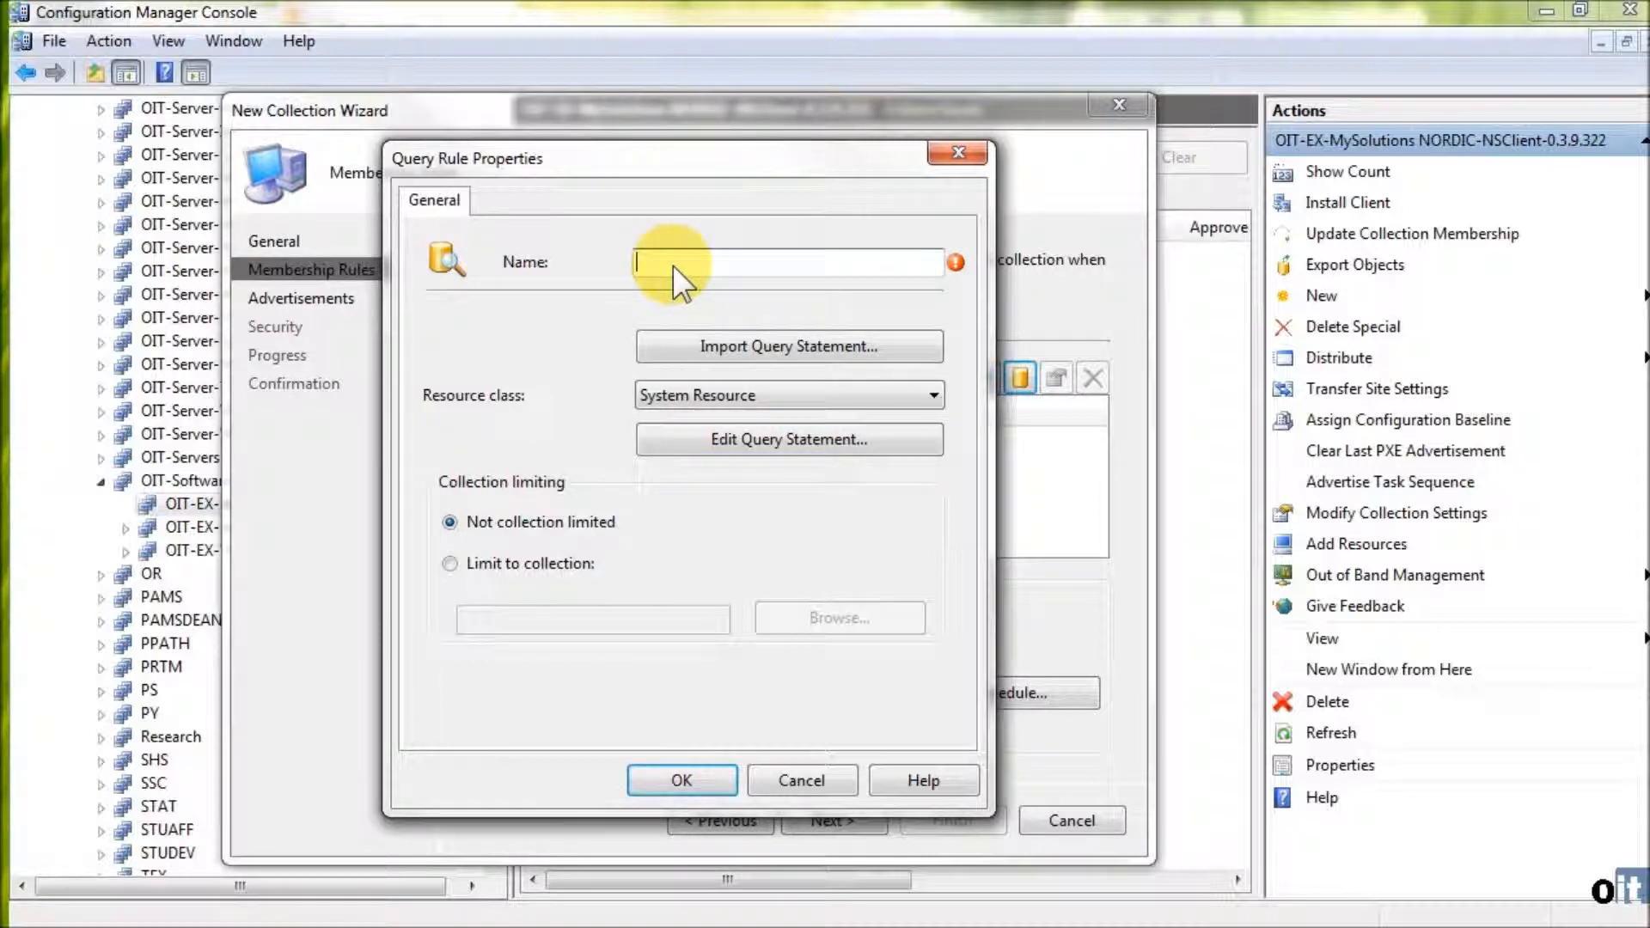
{"action": "type", "text": "64 bit computers only"}
- Limit the query rule to the collection OIT-EX-MySolutions NORDIC-NSClient-0.3.9.322 and enable dynamically adding new resources
{"action": "left_click", "coordinate": [495, 560]}
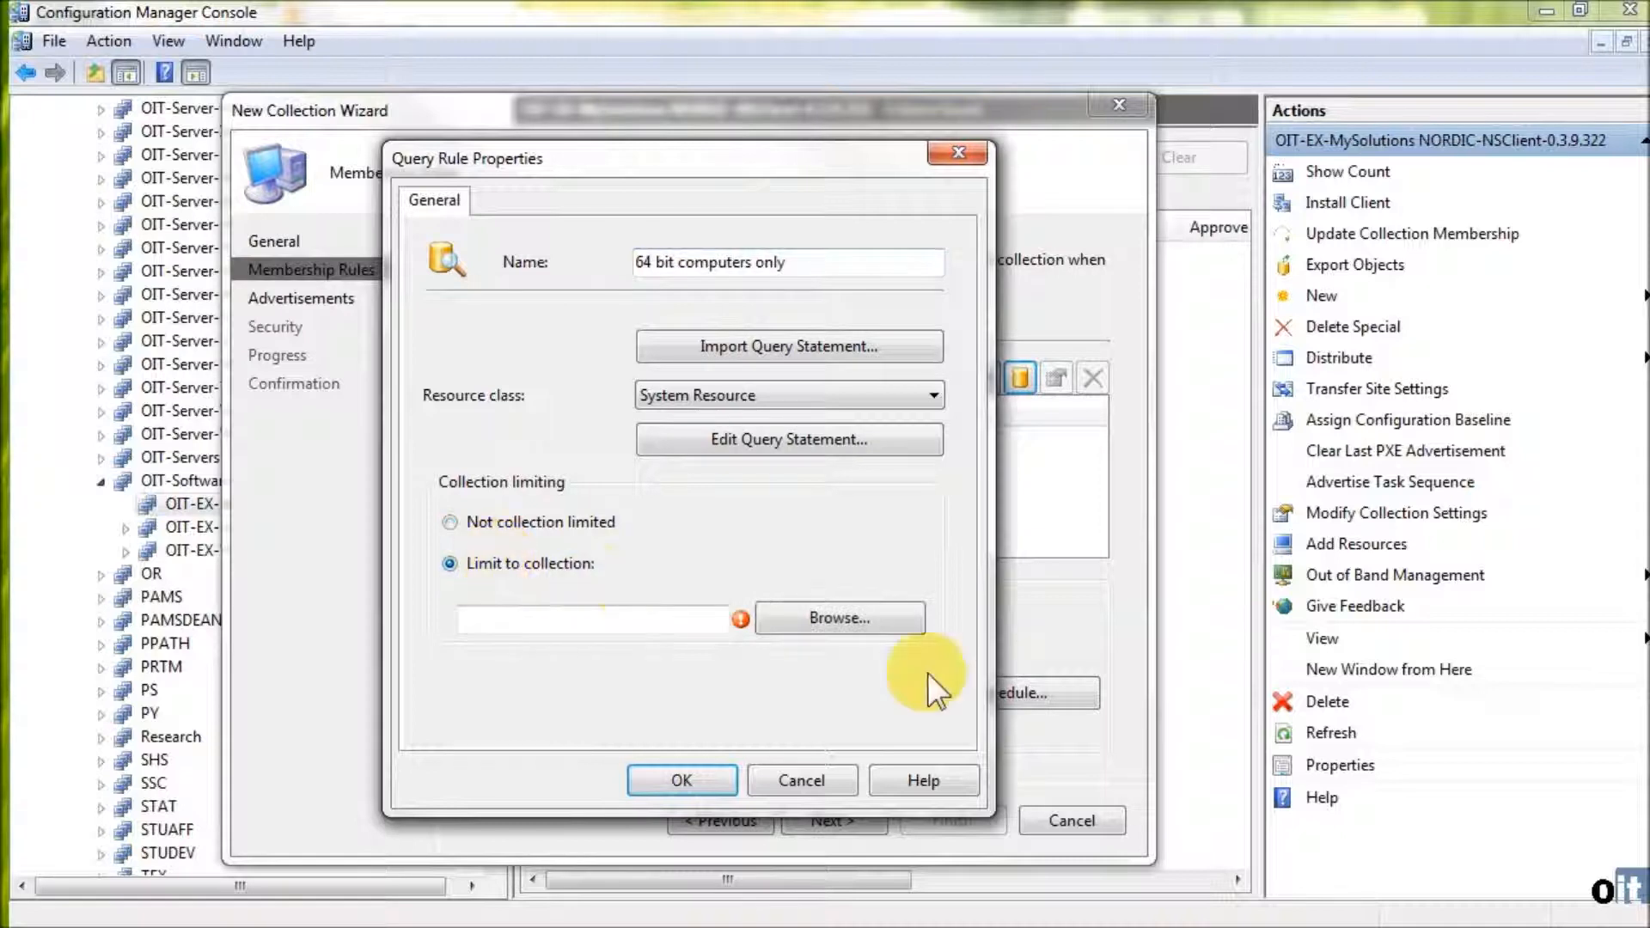
{"action": "left_click", "coordinate": [832, 616]}
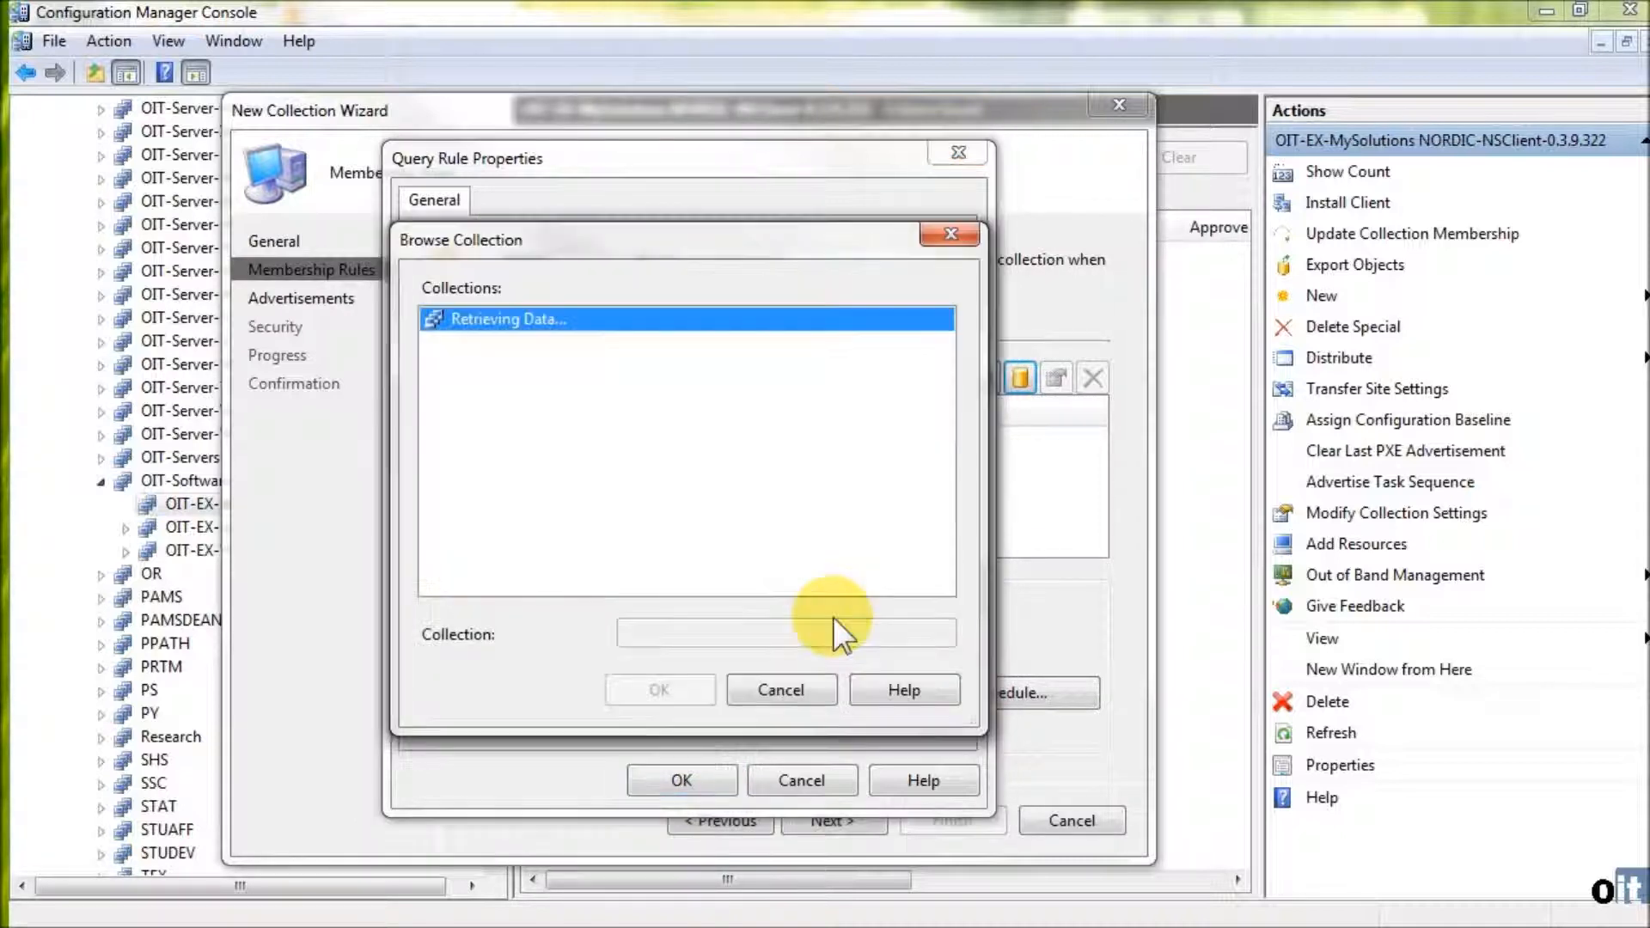
{"action": "scroll", "coordinate": [624, 507], "scroll_direction": "down", "scroll_amount": 10}
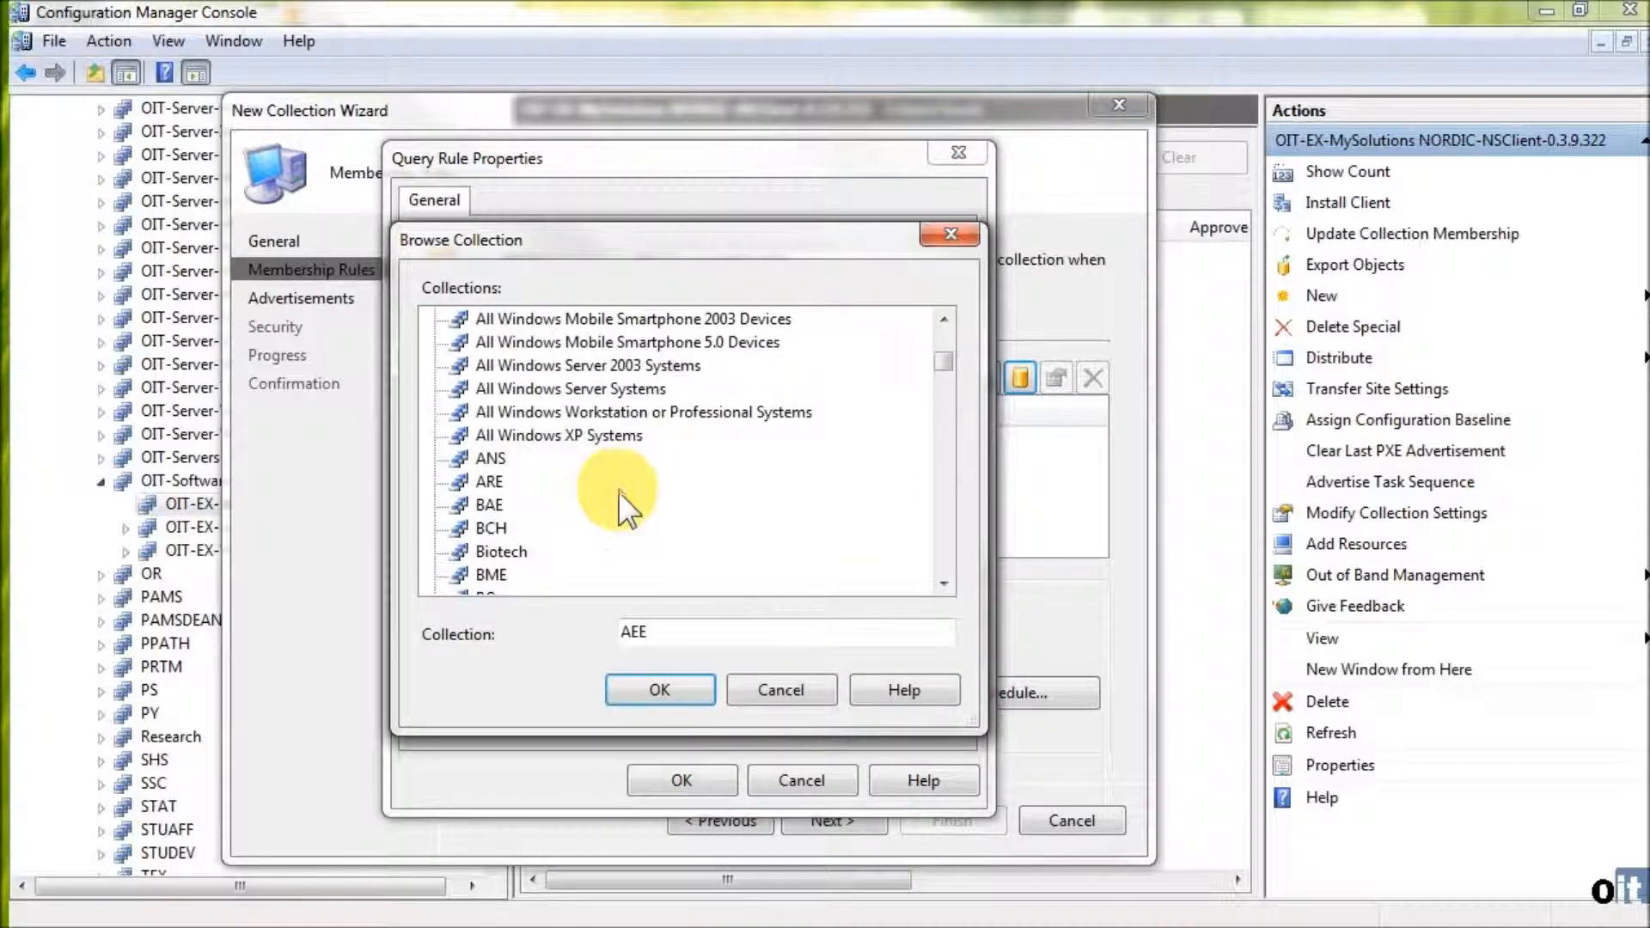
{"action": "scroll", "coordinate": [615, 507], "scroll_direction": "down", "scroll_amount": 20}
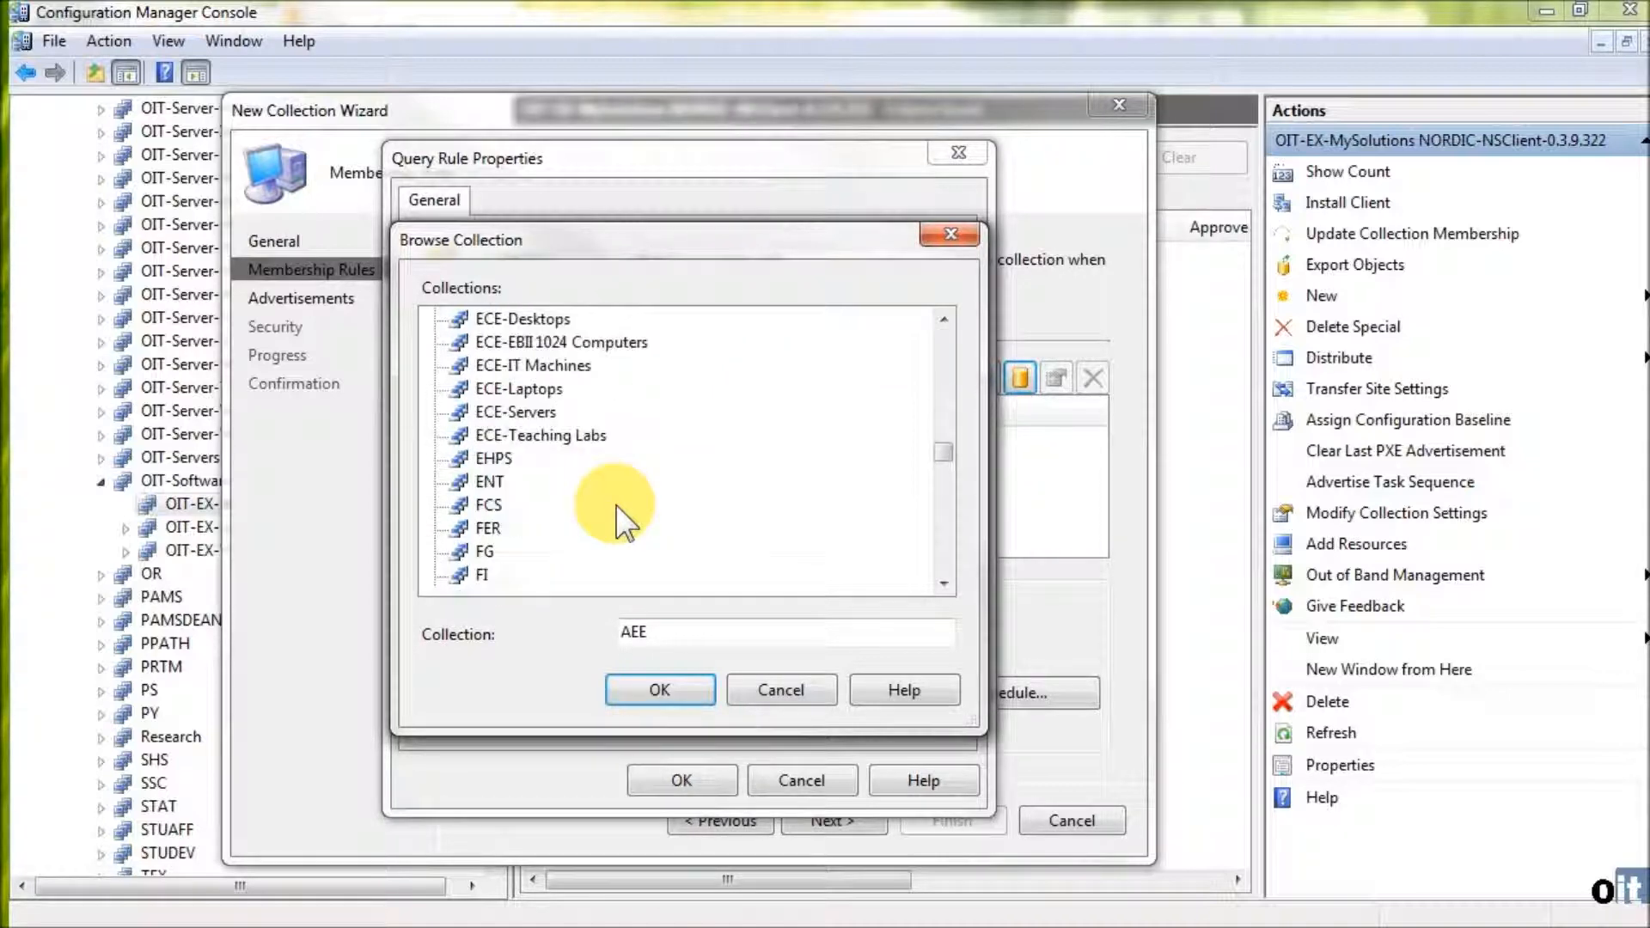
{"action": "scroll", "coordinate": [619, 511], "scroll_direction": "down", "scroll_amount": 15}
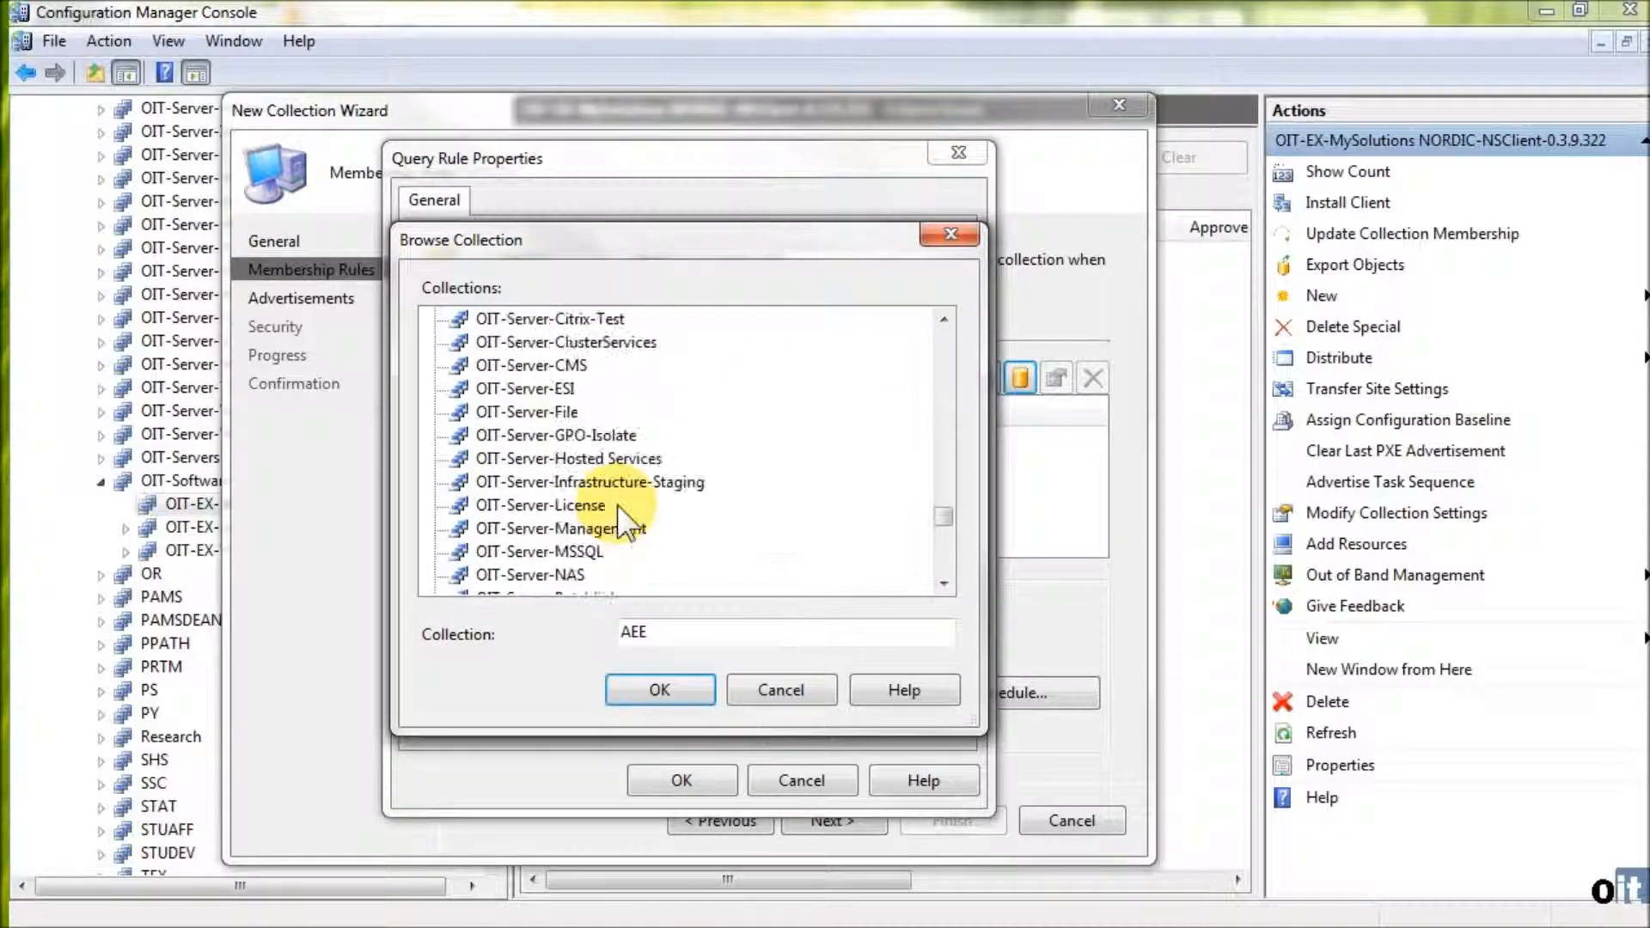
{"action": "left_click", "coordinate": [436, 553]}
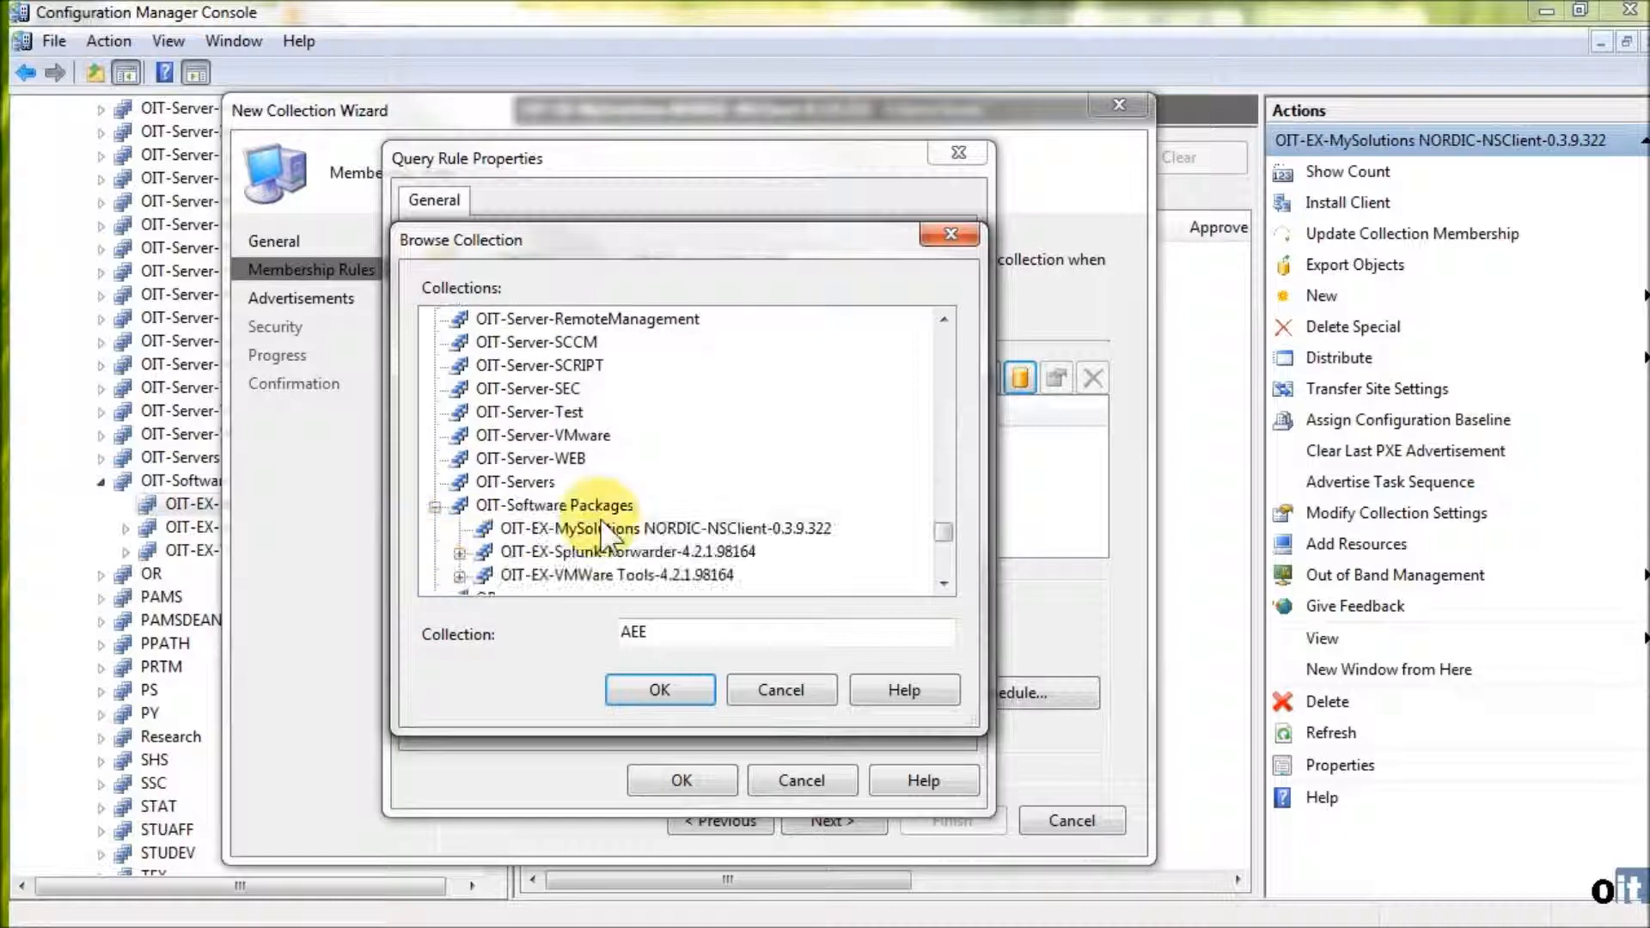
{"action": "scroll", "coordinate": [632, 511], "scroll_direction": "down", "scroll_amount": 2}
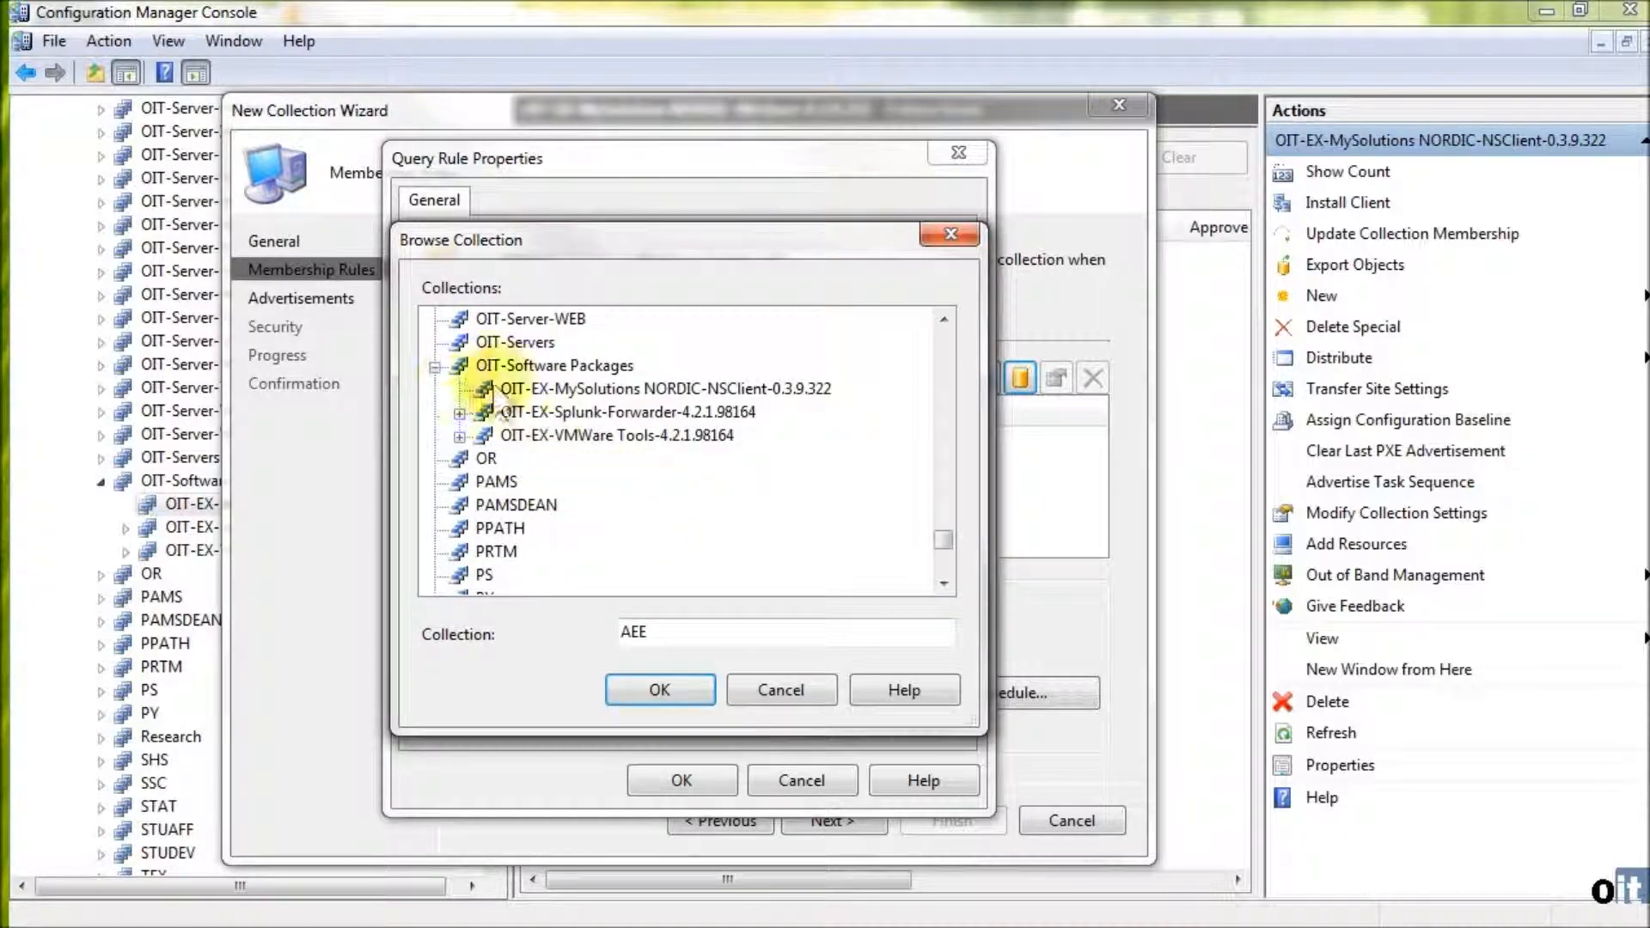
{"action": "left_click", "coordinate": [556, 390]}
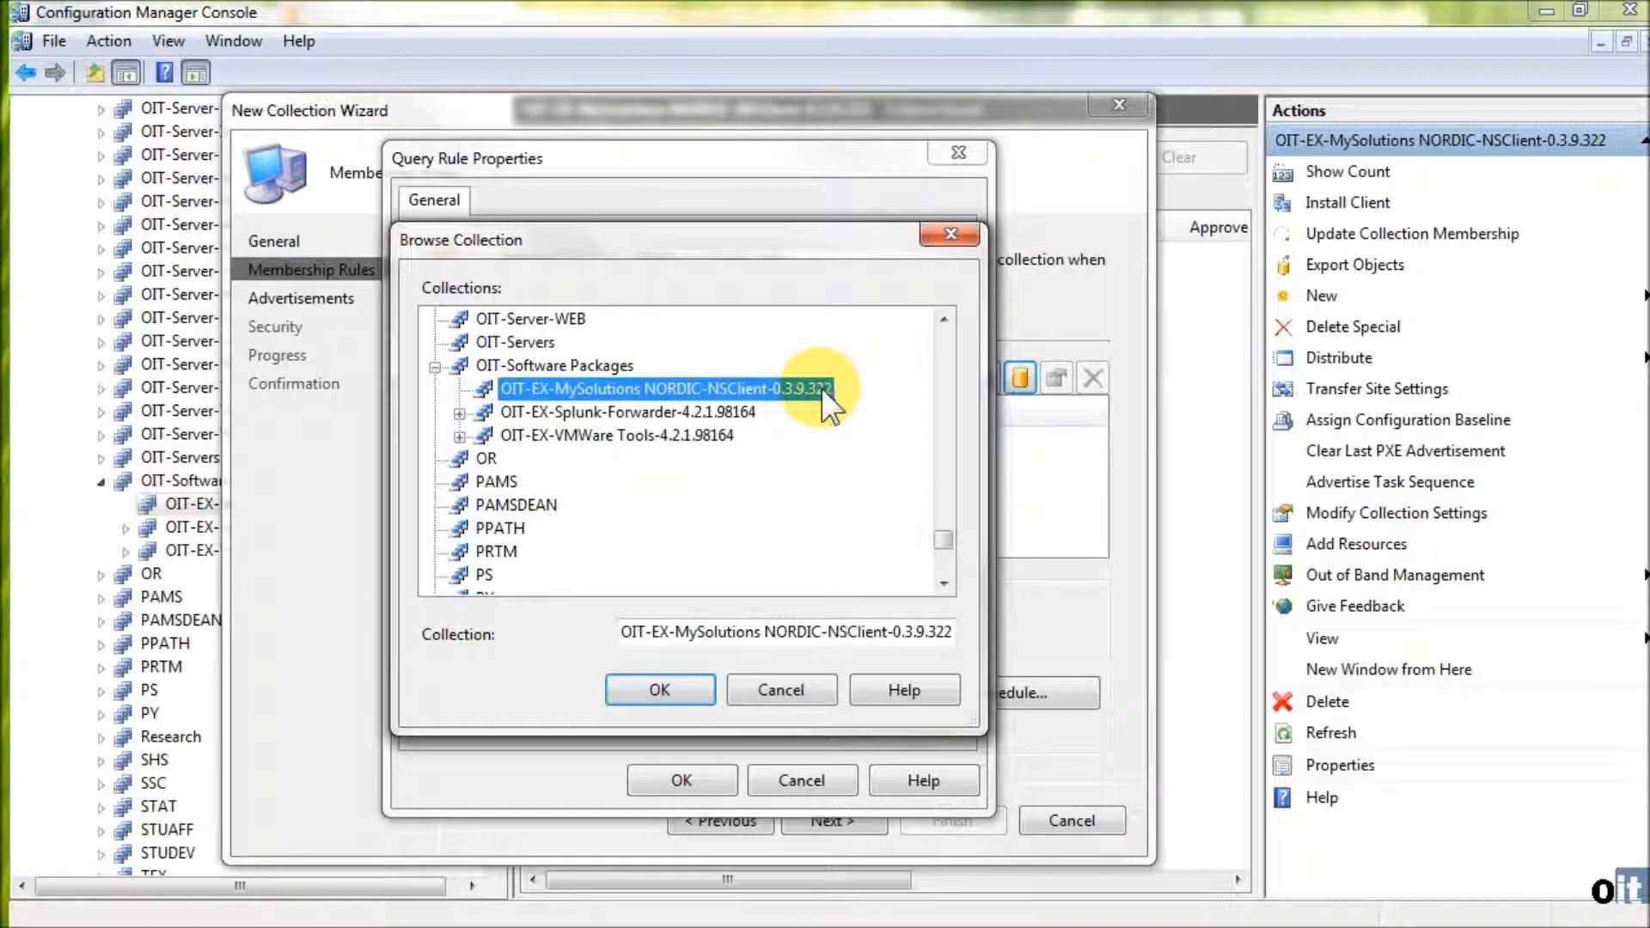
{"action": "left_click", "coordinate": [660, 691]}
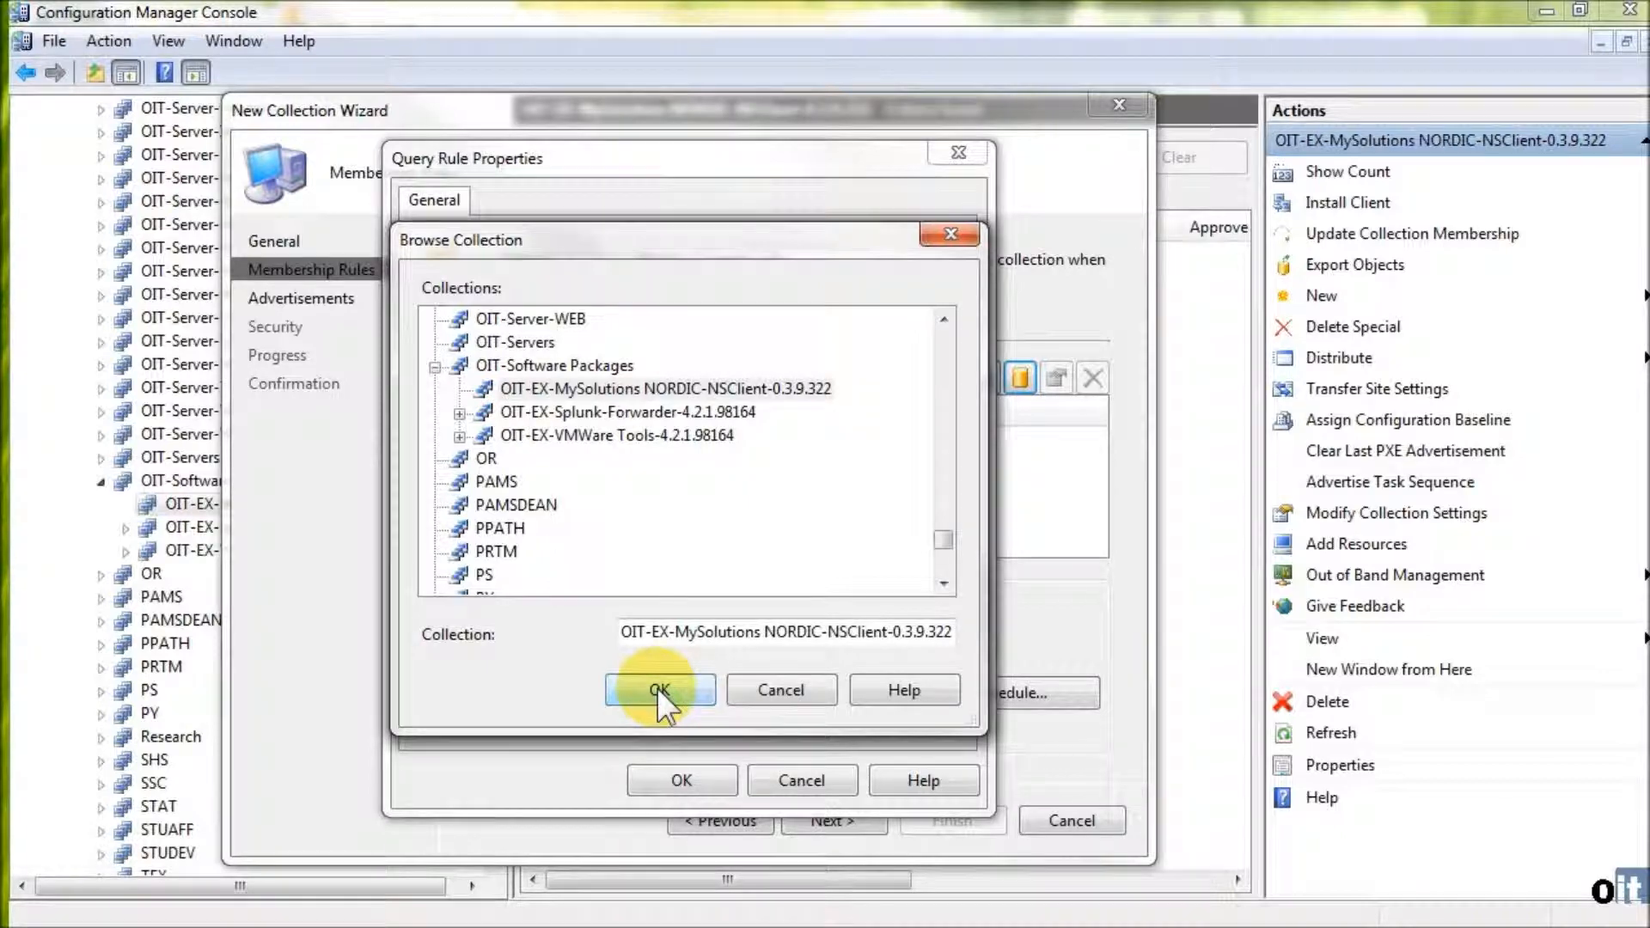
{"action": "left_click", "coordinate": [653, 778]}
{"action": "left_click", "coordinate": [551, 737]}
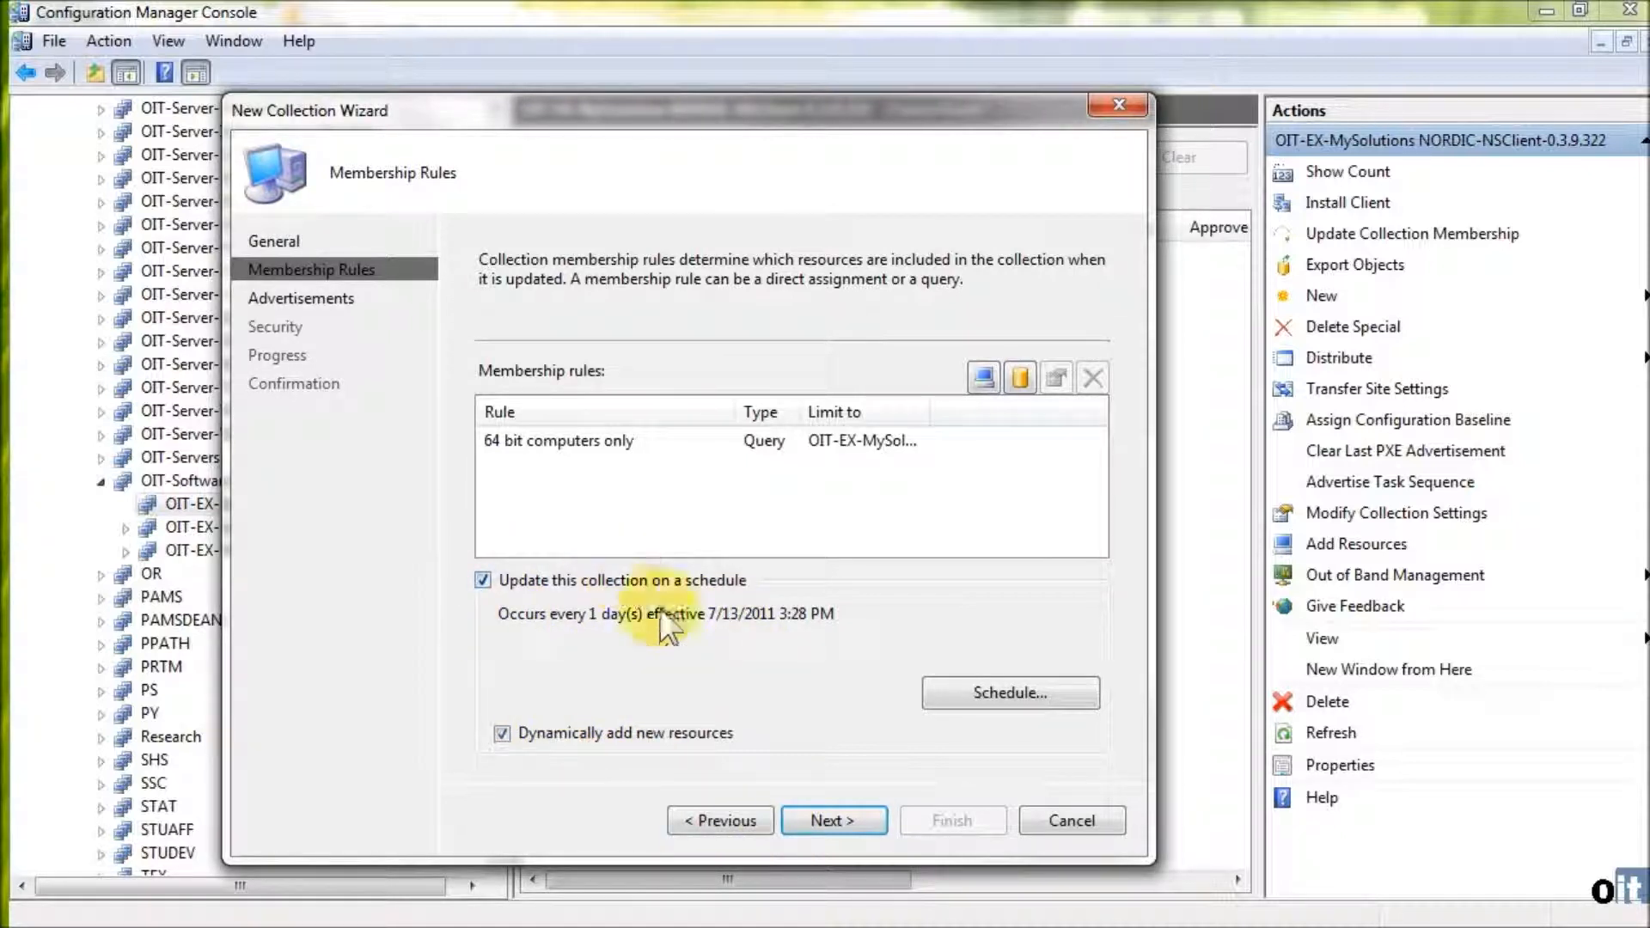
- Accept the empty advertisements list and add an instance security right for the account WOLFTECH\OIT-OU Admins
{"action": "left_click", "coordinate": [837, 820]}
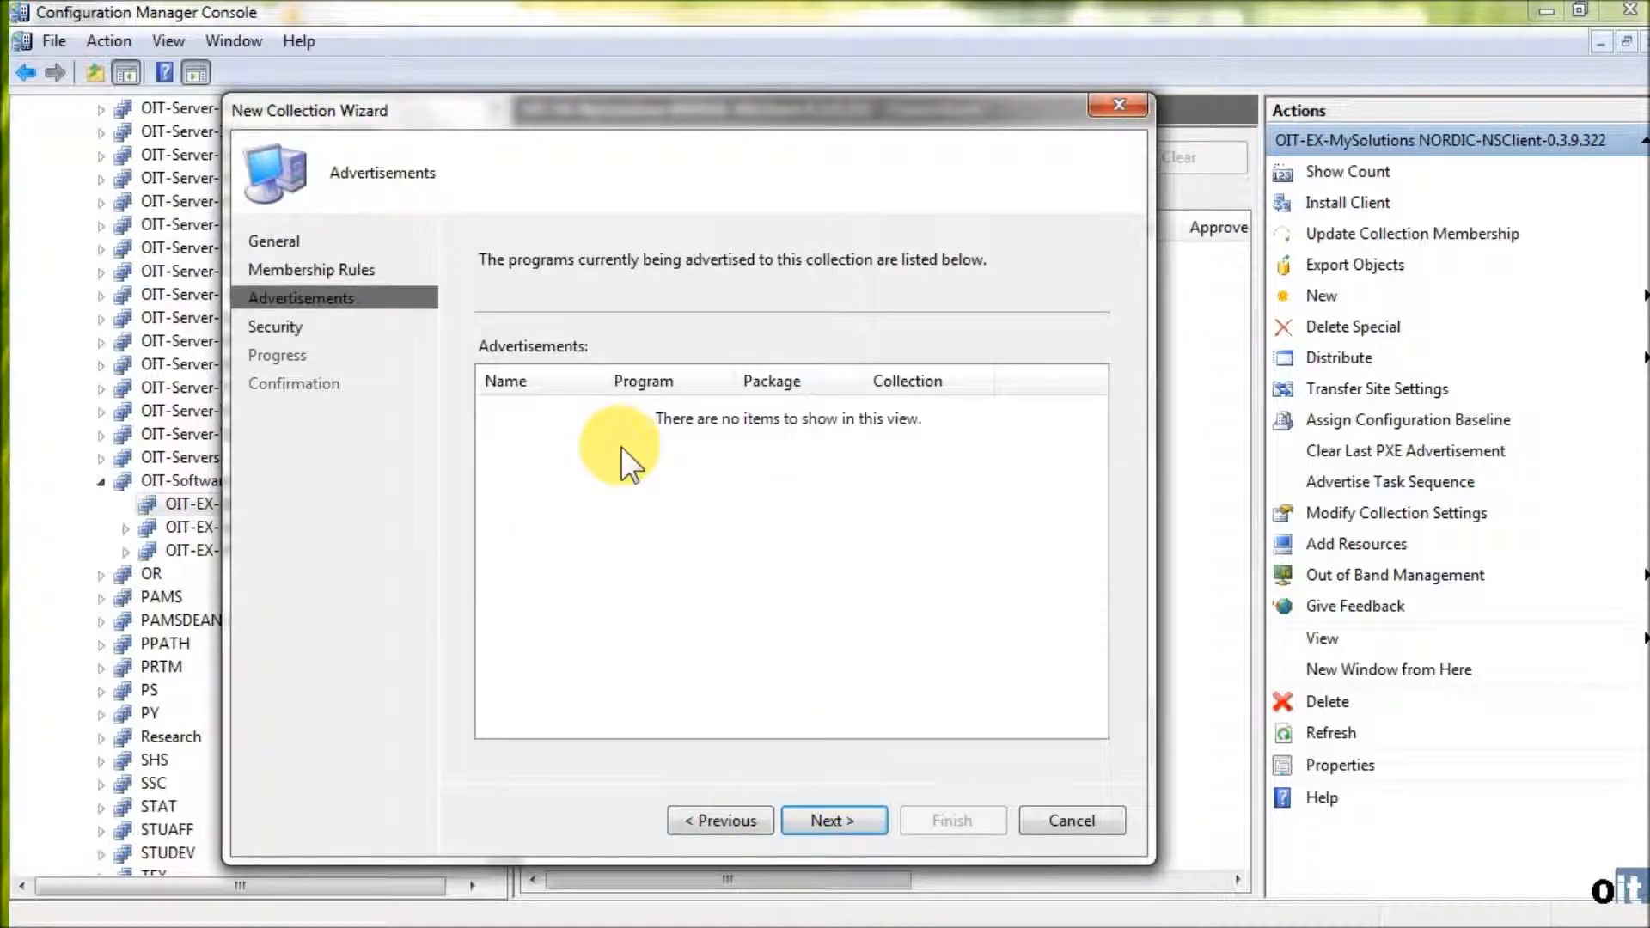
{"action": "left_click", "coordinate": [837, 820]}
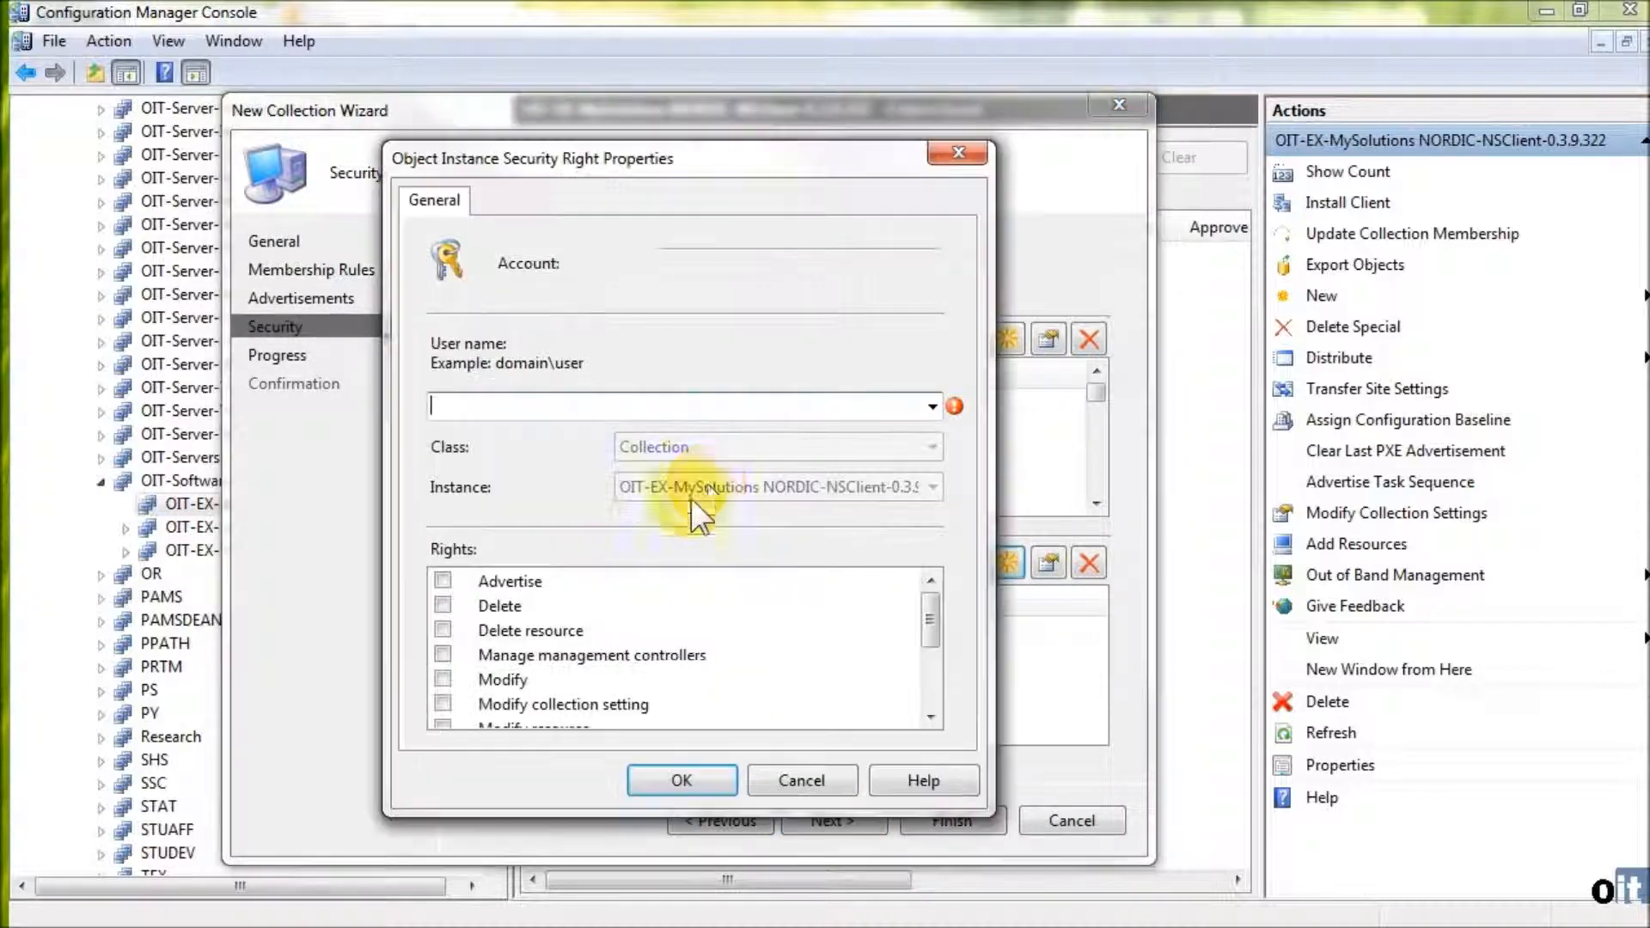
{"action": "left_click", "coordinate": [933, 405]}
{"action": "left_click", "coordinate": [735, 413]}
{"action": "left_click", "coordinate": [515, 400]}
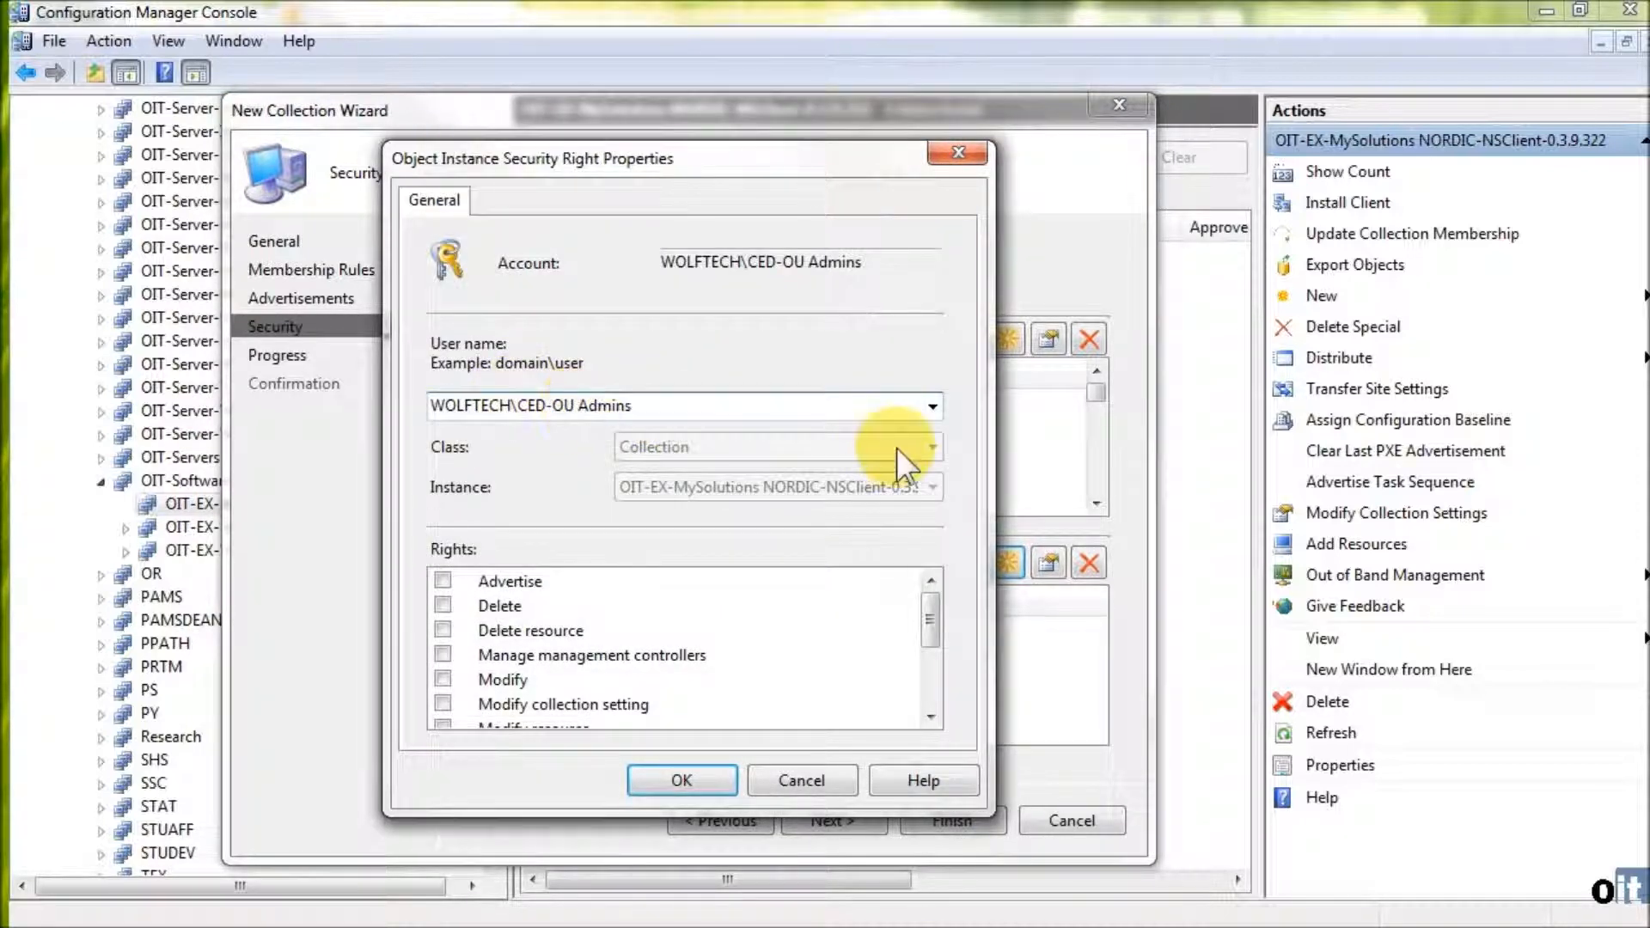
{"action": "key", "text": "BackSpace"}
{"action": "key", "text": "BackSpace"}
{"action": "key", "text": "BackSpace"}
{"action": "type", "text": "OIT"}
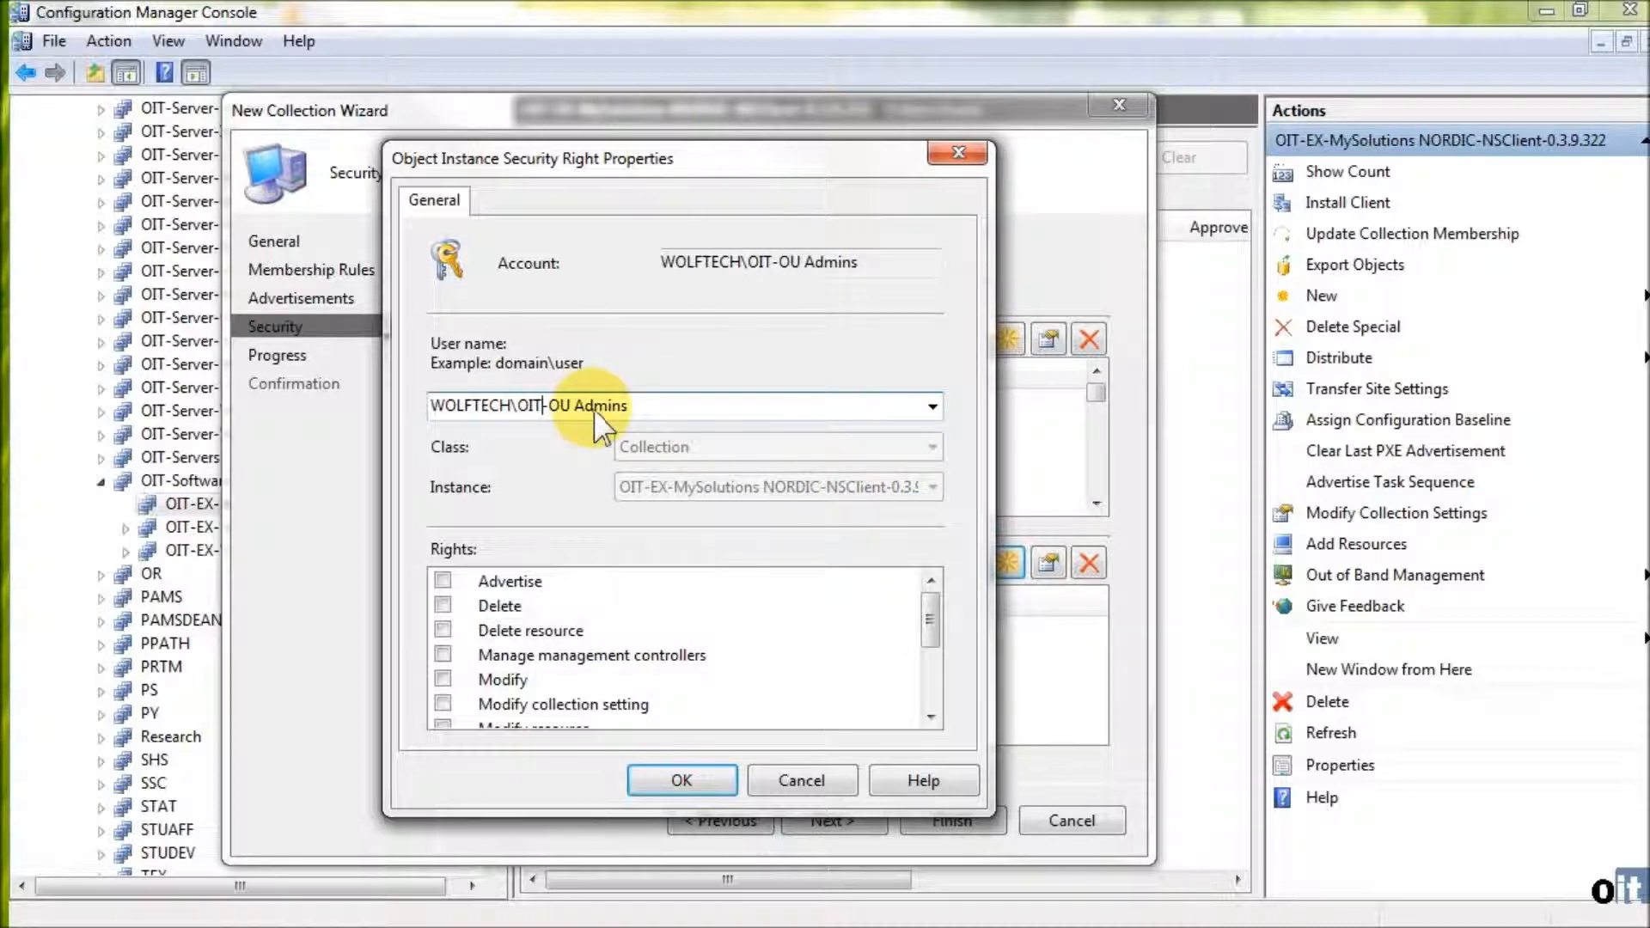
- Grant OIT-OU Admins every collection right, from Advertise through View management controllers, and confirm the security entry
{"action": "left_click", "coordinate": [442, 580]}
{"action": "left_click", "coordinate": [443, 605]}
{"action": "left_click", "coordinate": [442, 630]}
{"action": "left_click", "coordinate": [443, 655]}
{"action": "left_click", "coordinate": [442, 679]}
{"action": "left_click", "coordinate": [443, 703]}
{"action": "scroll", "coordinate": [493, 715], "scroll_direction": "down", "scroll_amount": 2}
{"action": "left_click", "coordinate": [443, 580]}
{"action": "left_click", "coordinate": [443, 605]}
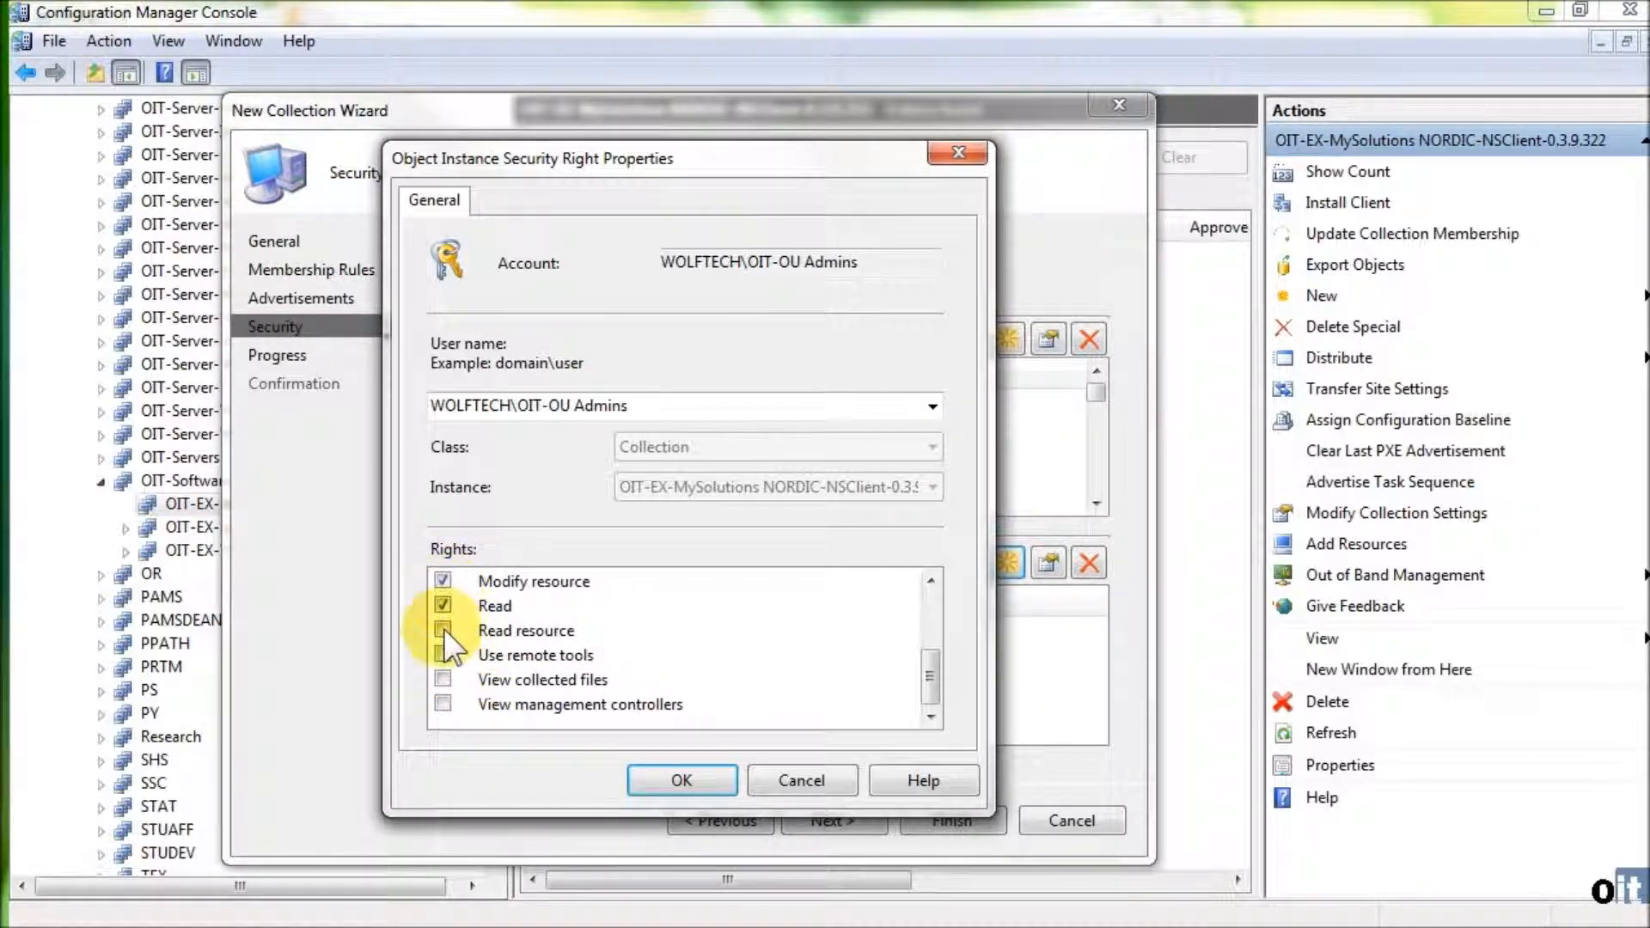
{"action": "left_click", "coordinate": [443, 631]}
{"action": "left_click", "coordinate": [442, 679]}
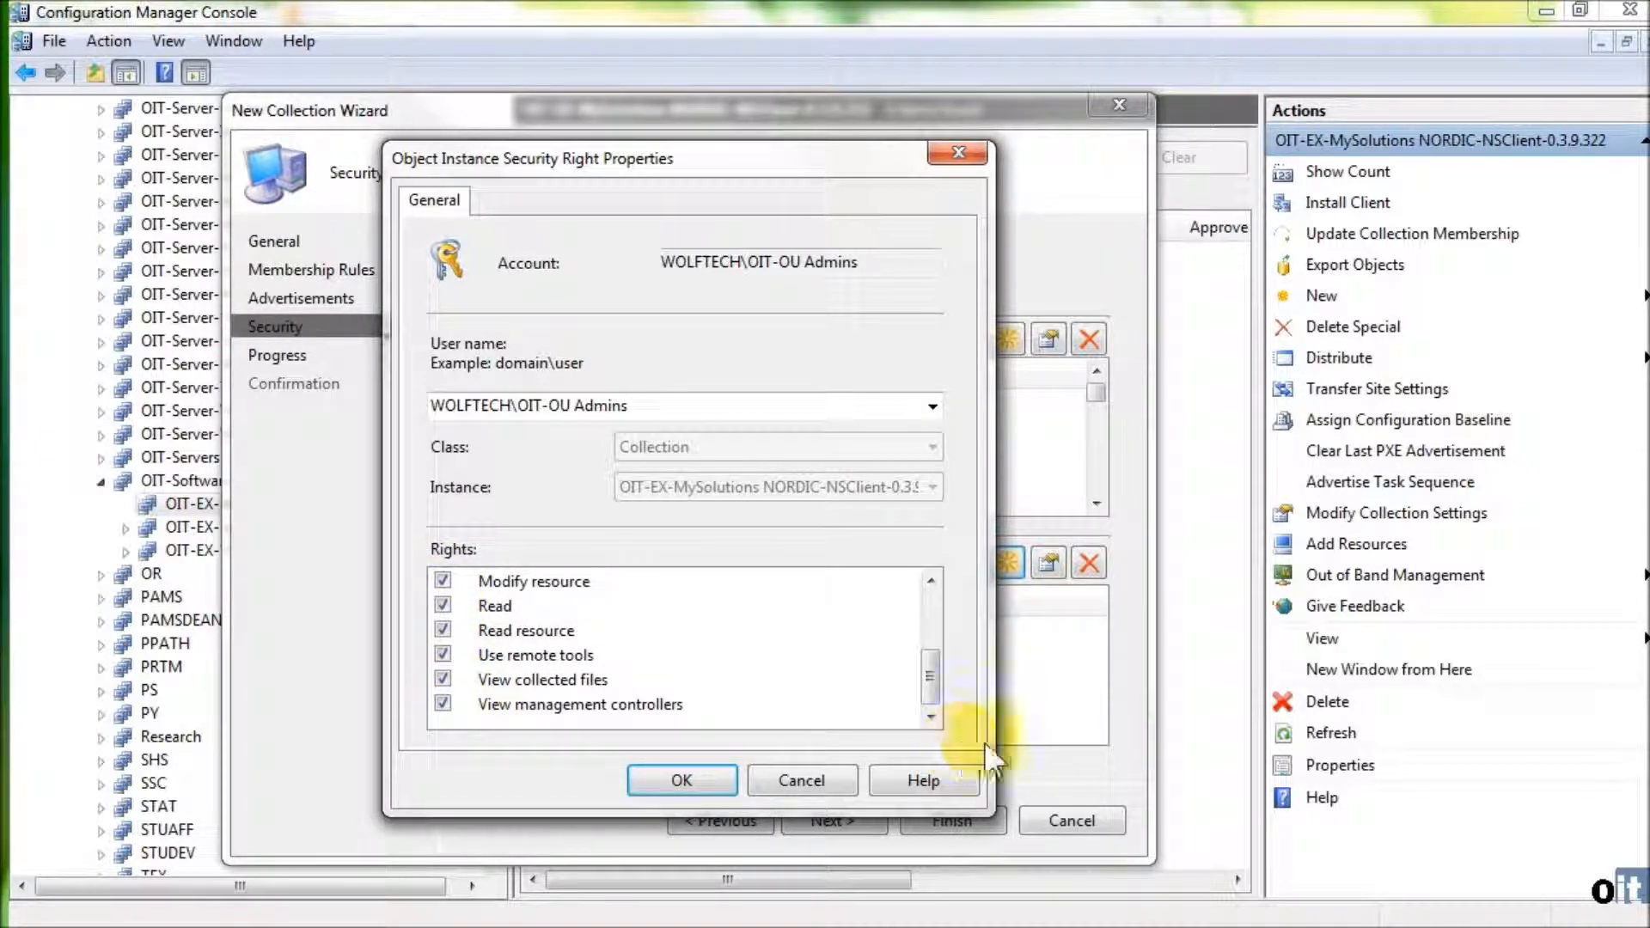
{"action": "left_click_drag", "start_coordinate": [928, 687], "coordinate": [922, 571]}
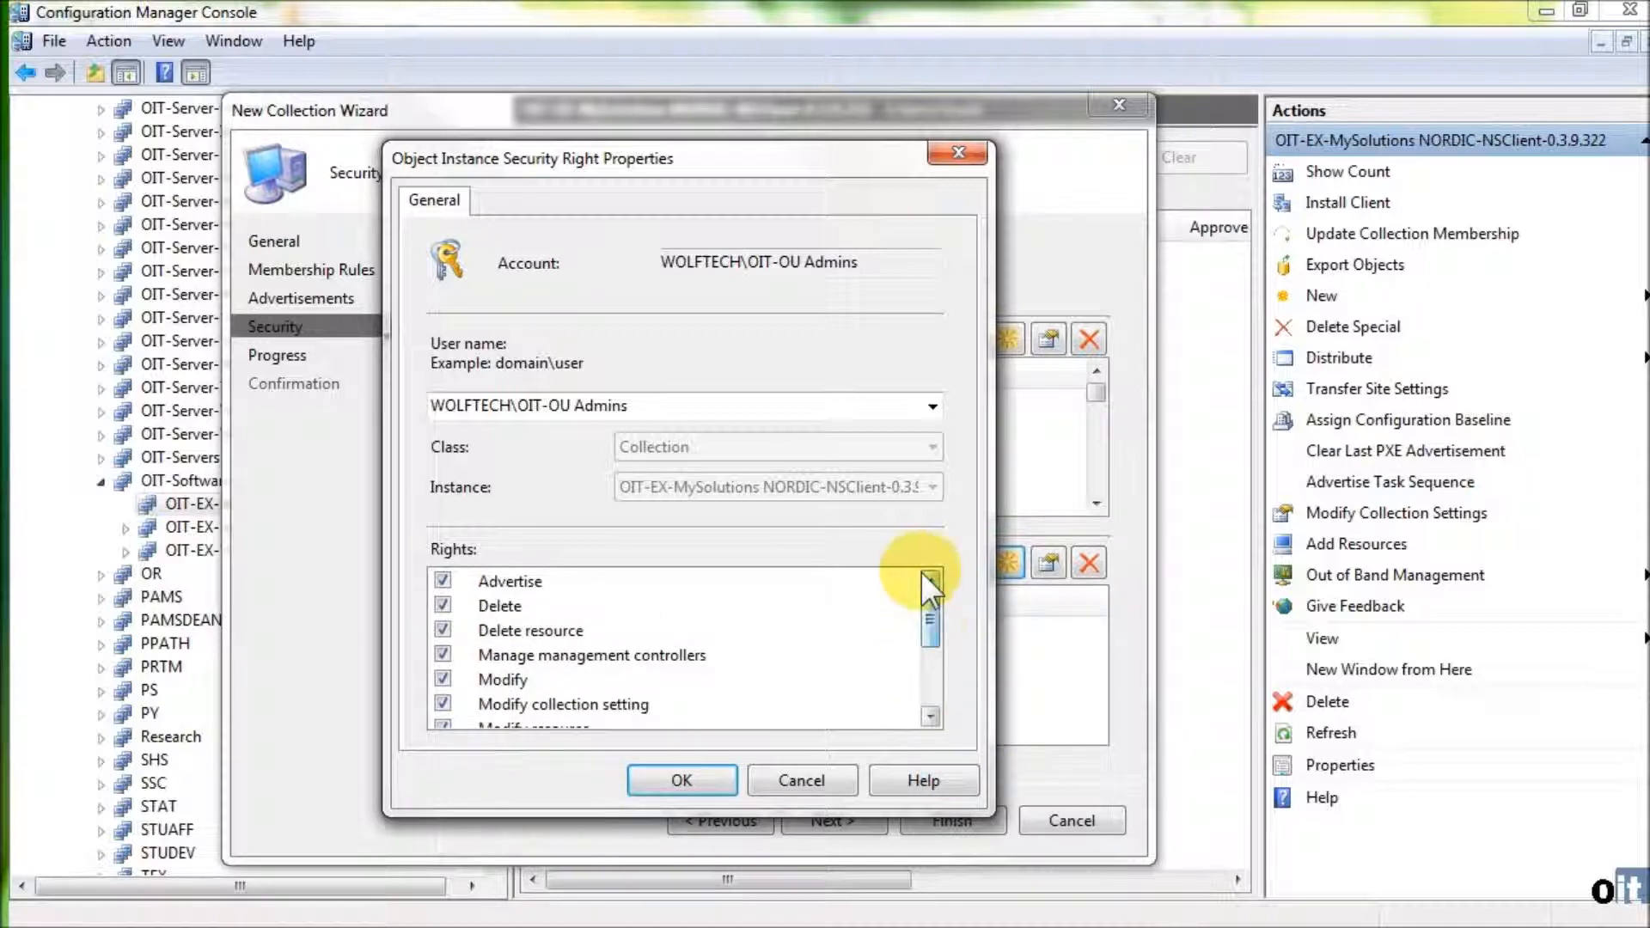
{"action": "left_click", "coordinate": [688, 771]}
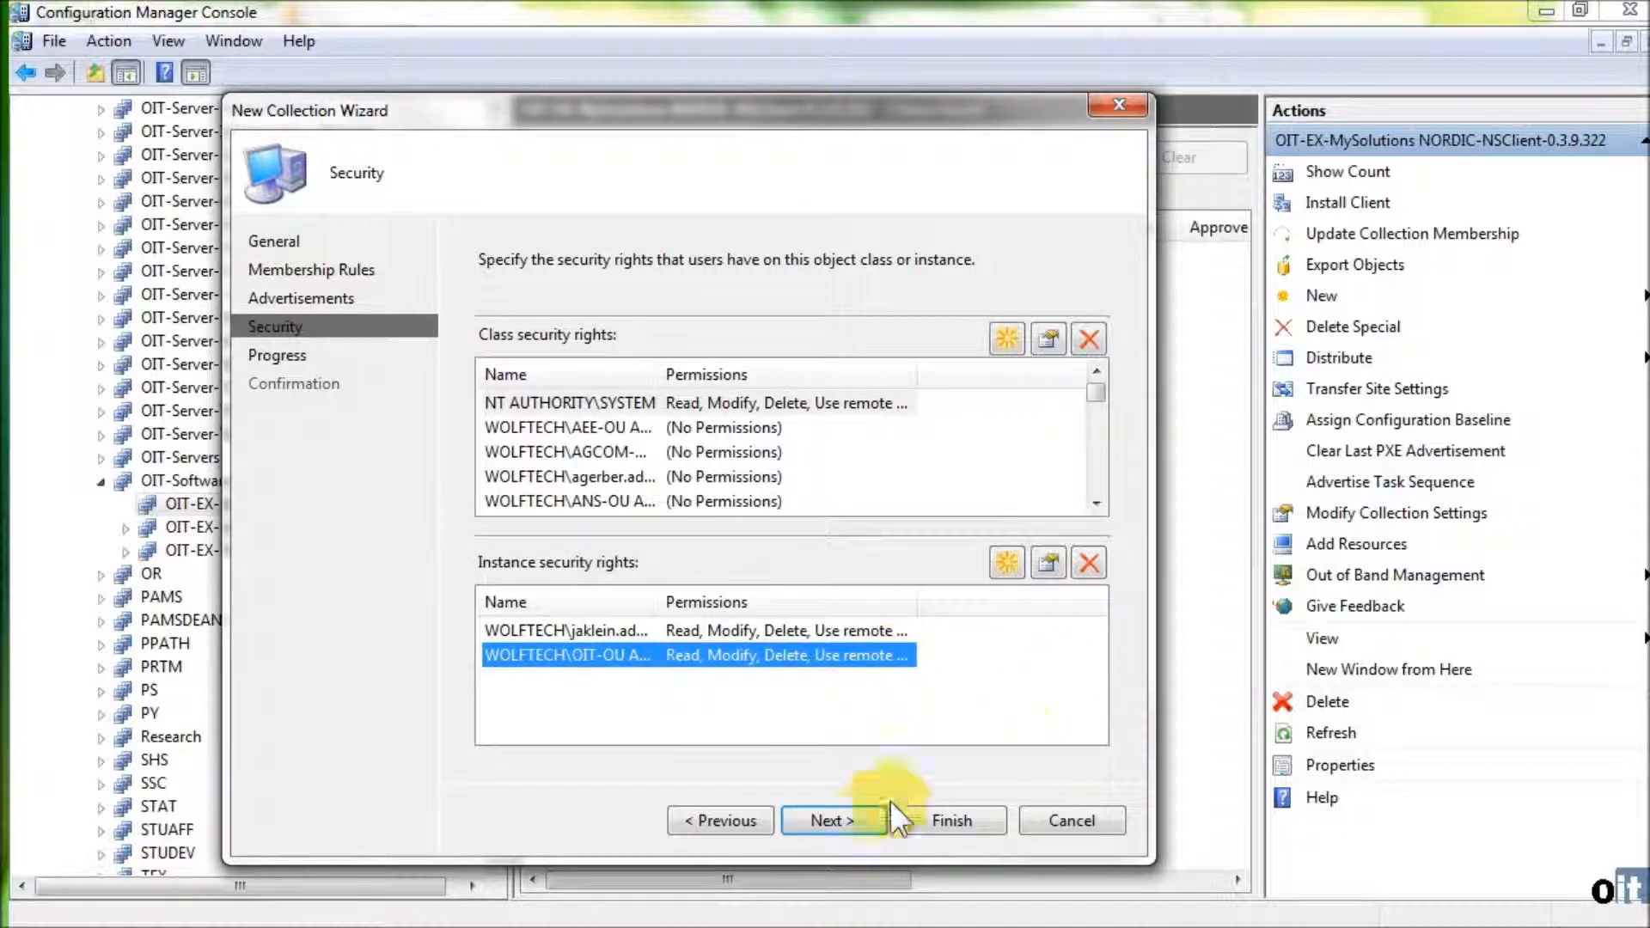
- Complete the new collection and expand OIT-EX-MySolutions NORDIC-NSClient-0.3.9.322 in the collection tree
{"action": "left_click", "coordinate": [875, 820]}
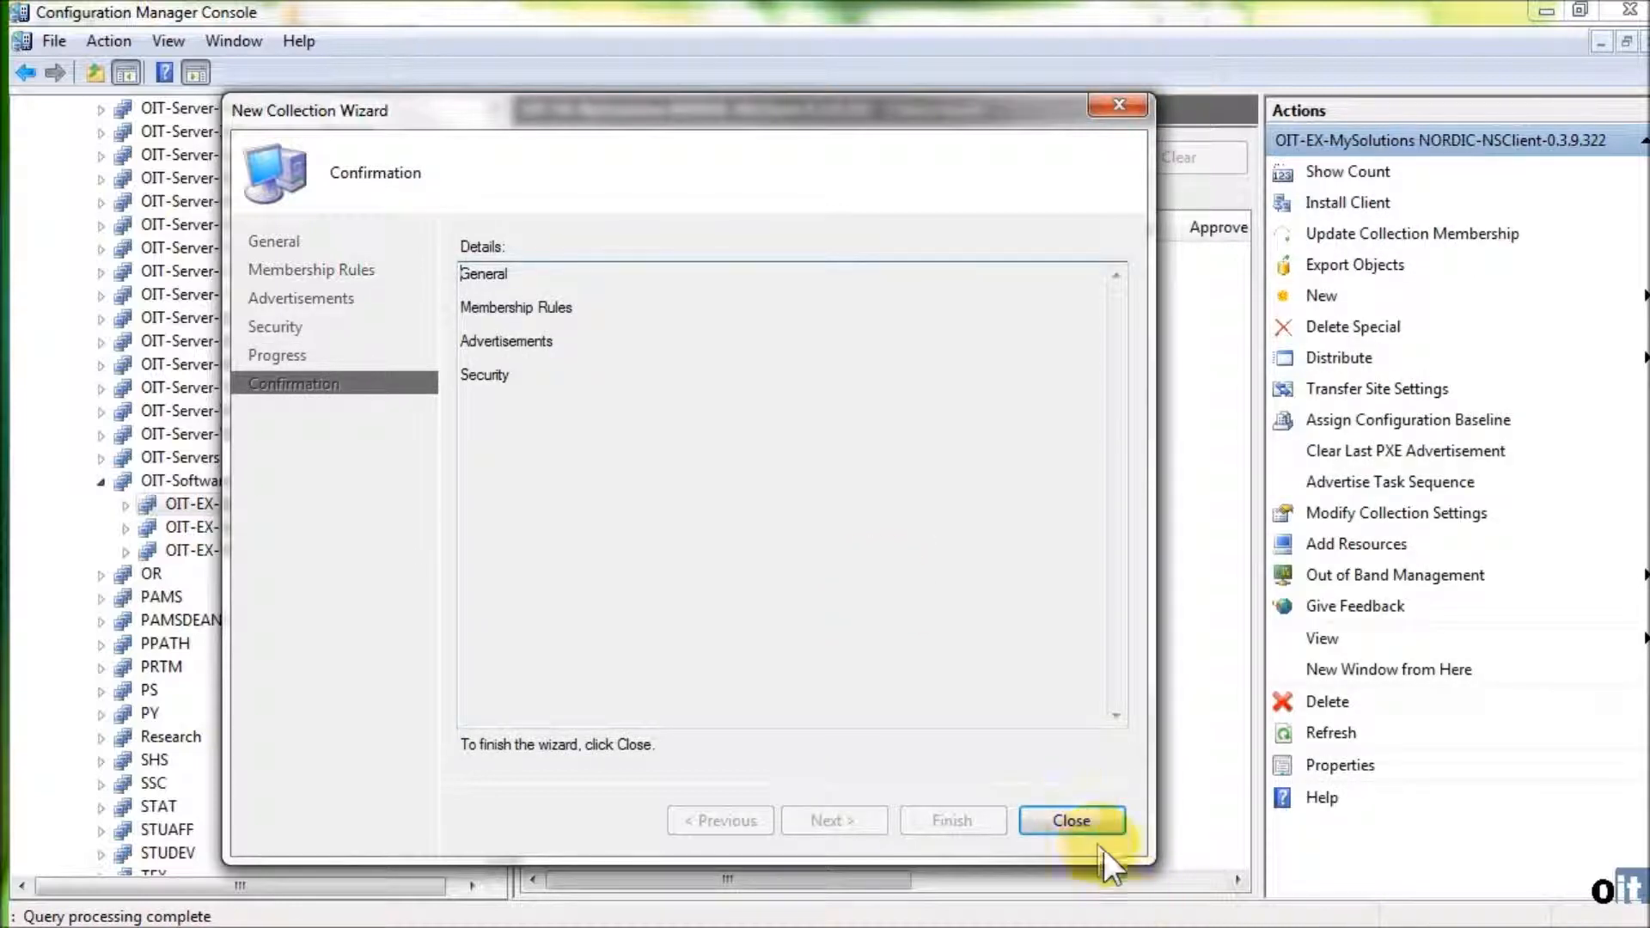
{"action": "left_click", "coordinate": [1081, 819]}
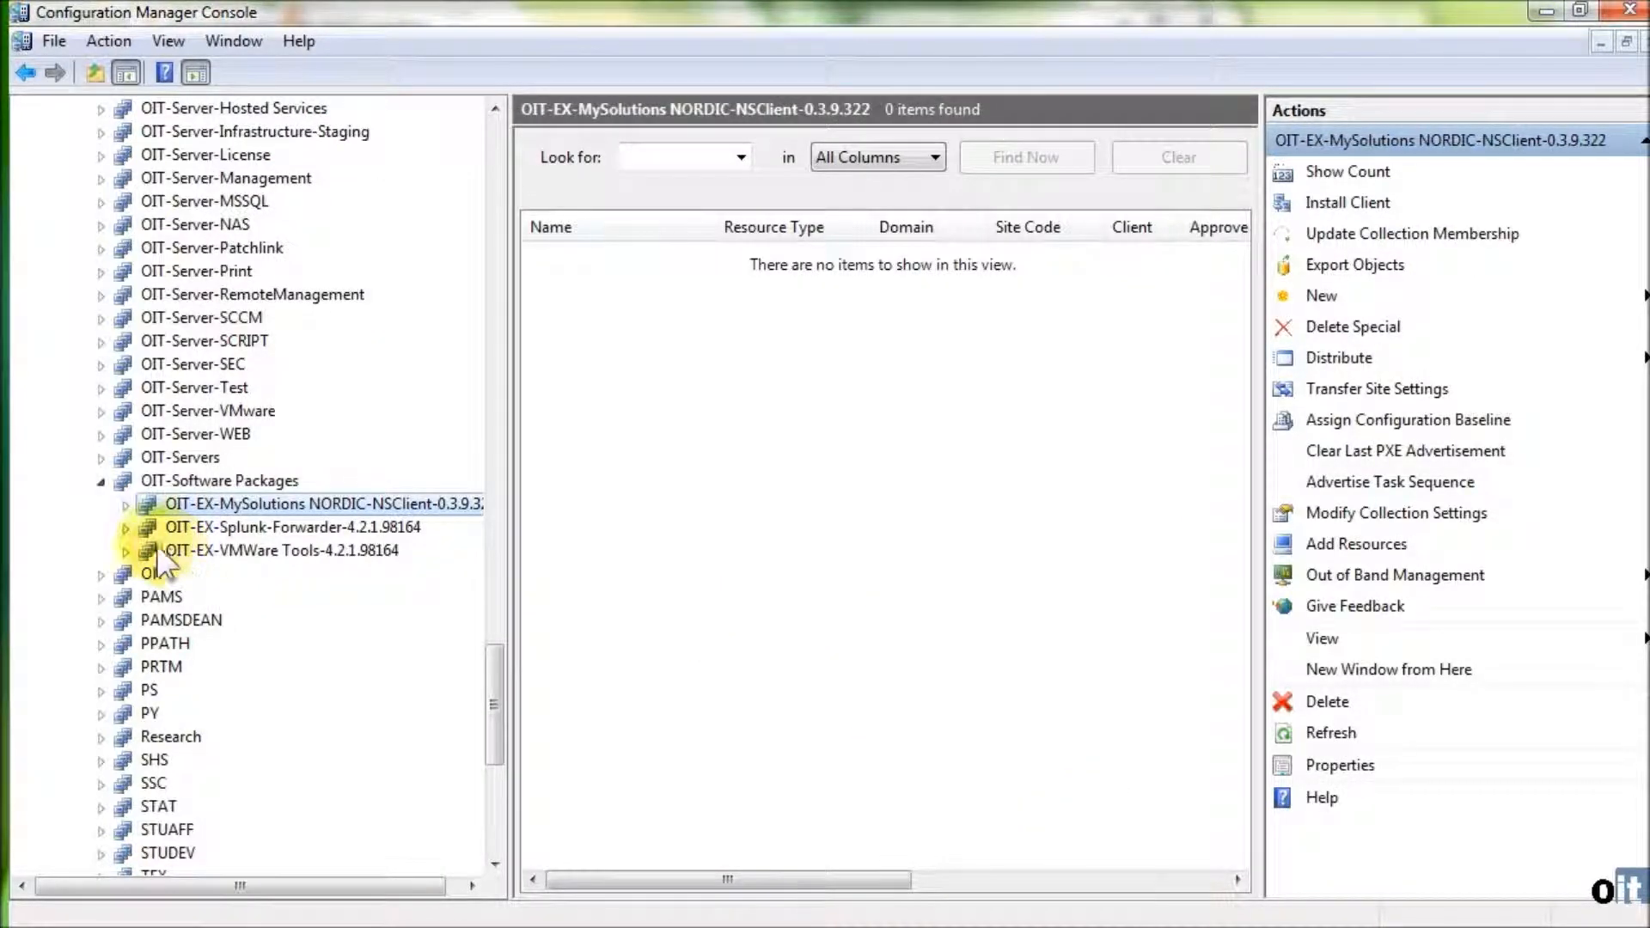
{"action": "left_click", "coordinate": [126, 504]}
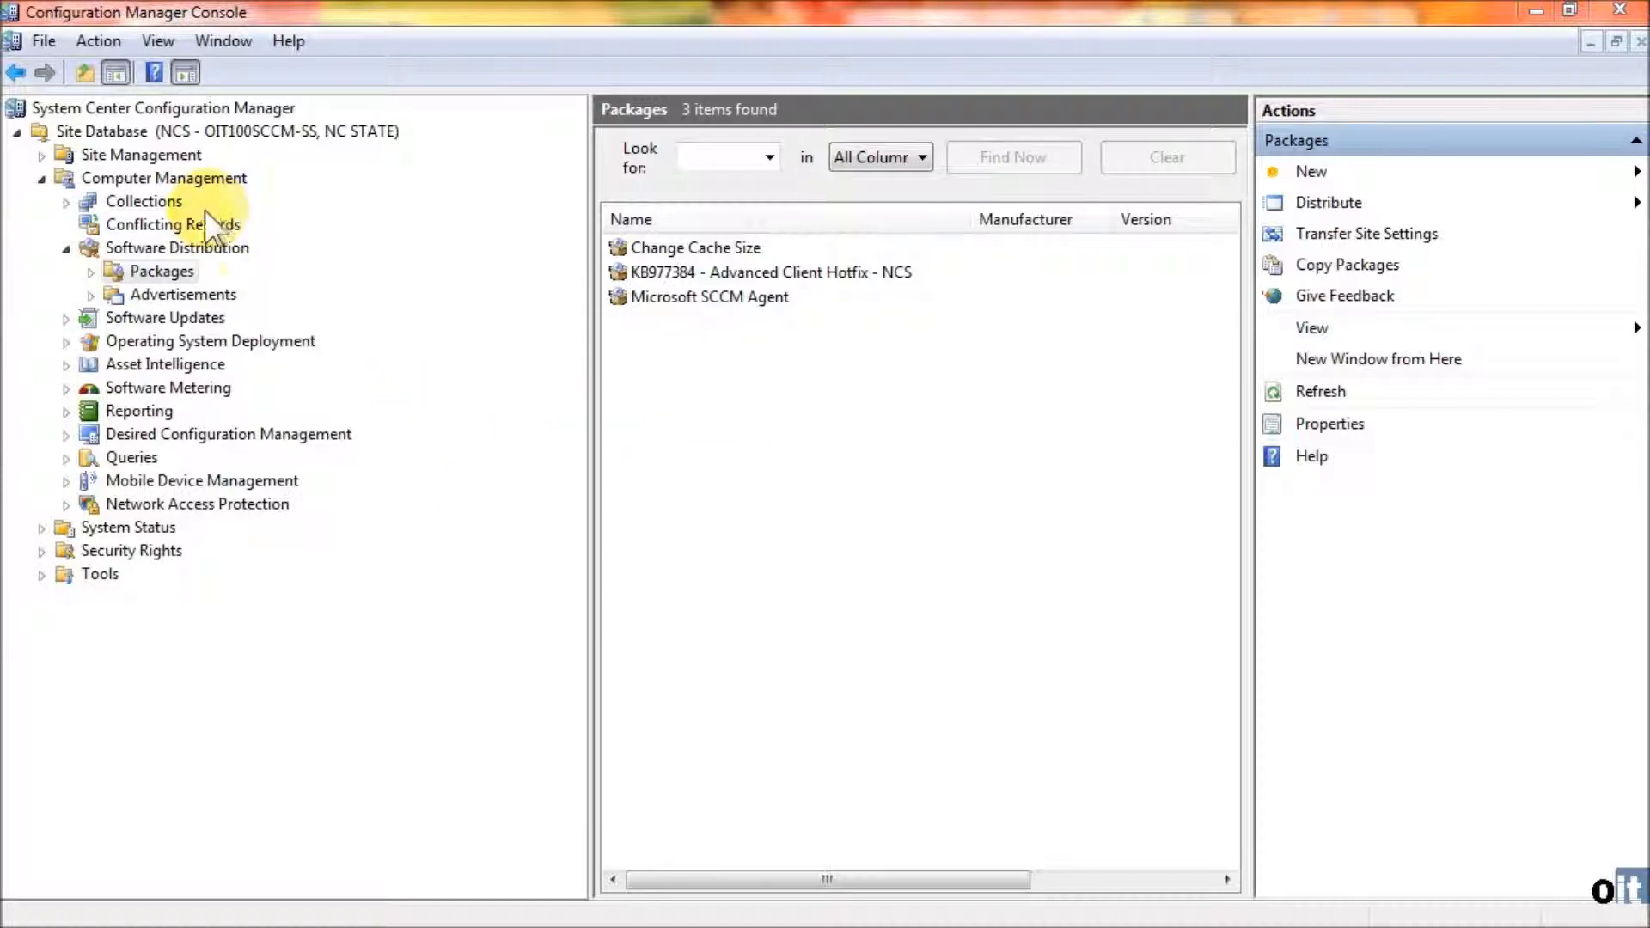
- Start a new advertisement in the OIT advertisements folder and name it OIT-EX-OIT-EX-MySolutions NORDIC-NSClient-0.3.9.322
{"action": "left_click", "coordinate": [90, 294]}
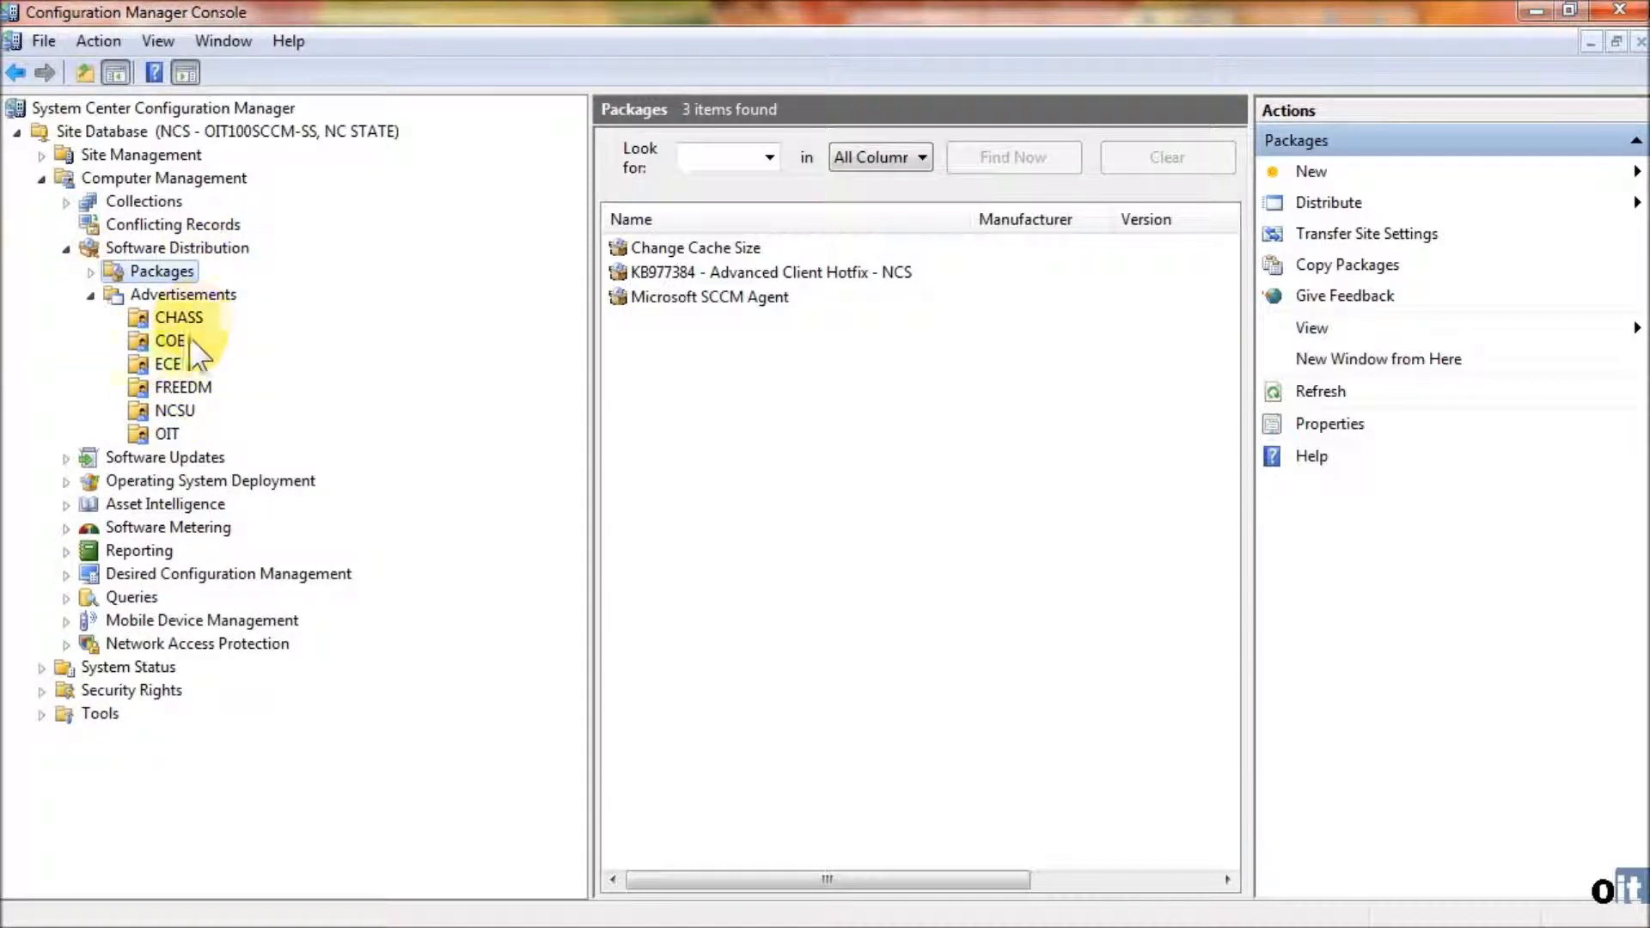
{"action": "left_click", "coordinate": [143, 435]}
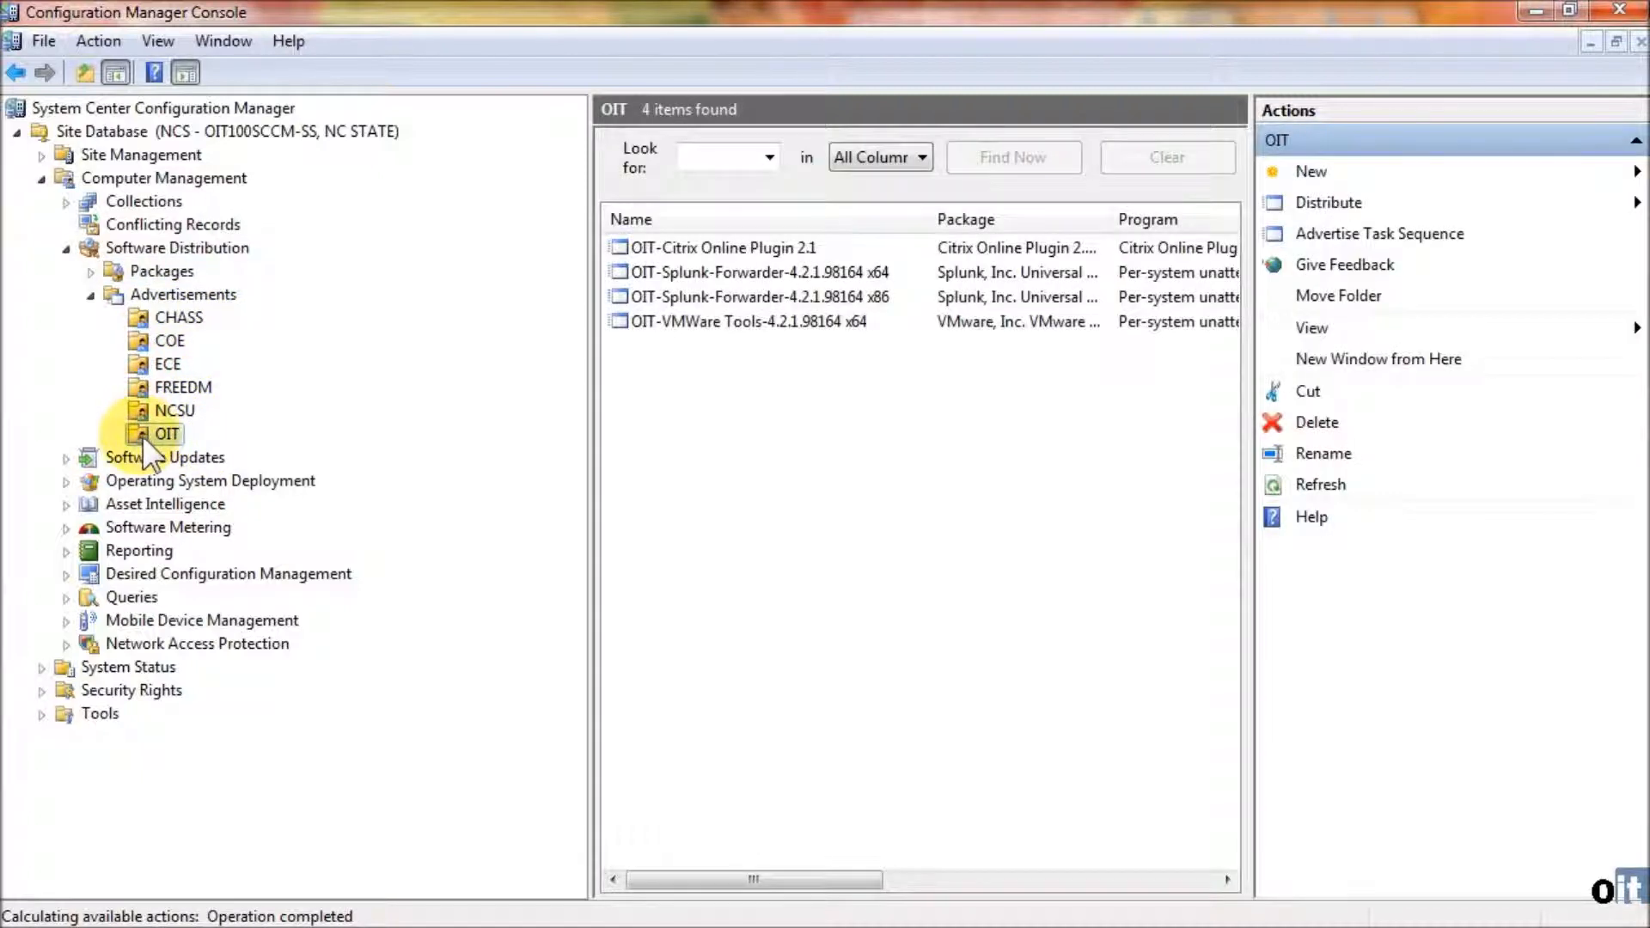
{"action": "right_click", "coordinate": [146, 433]}
{"action": "mouse_move", "coordinate": [220, 449]}
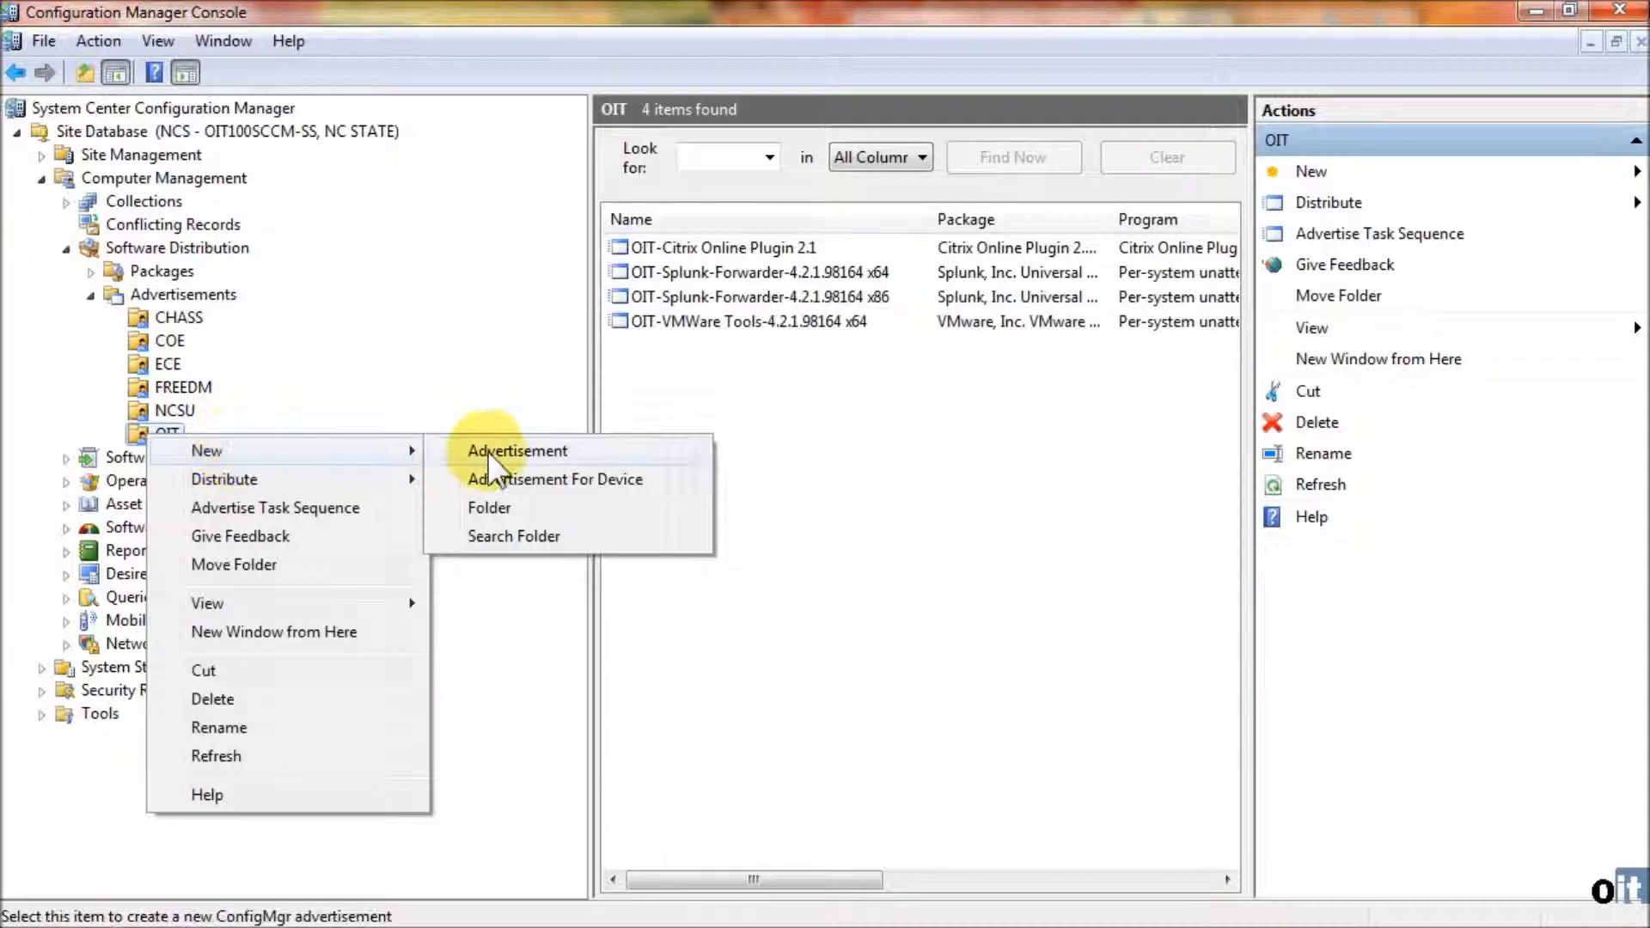
{"action": "left_click", "coordinate": [489, 452]}
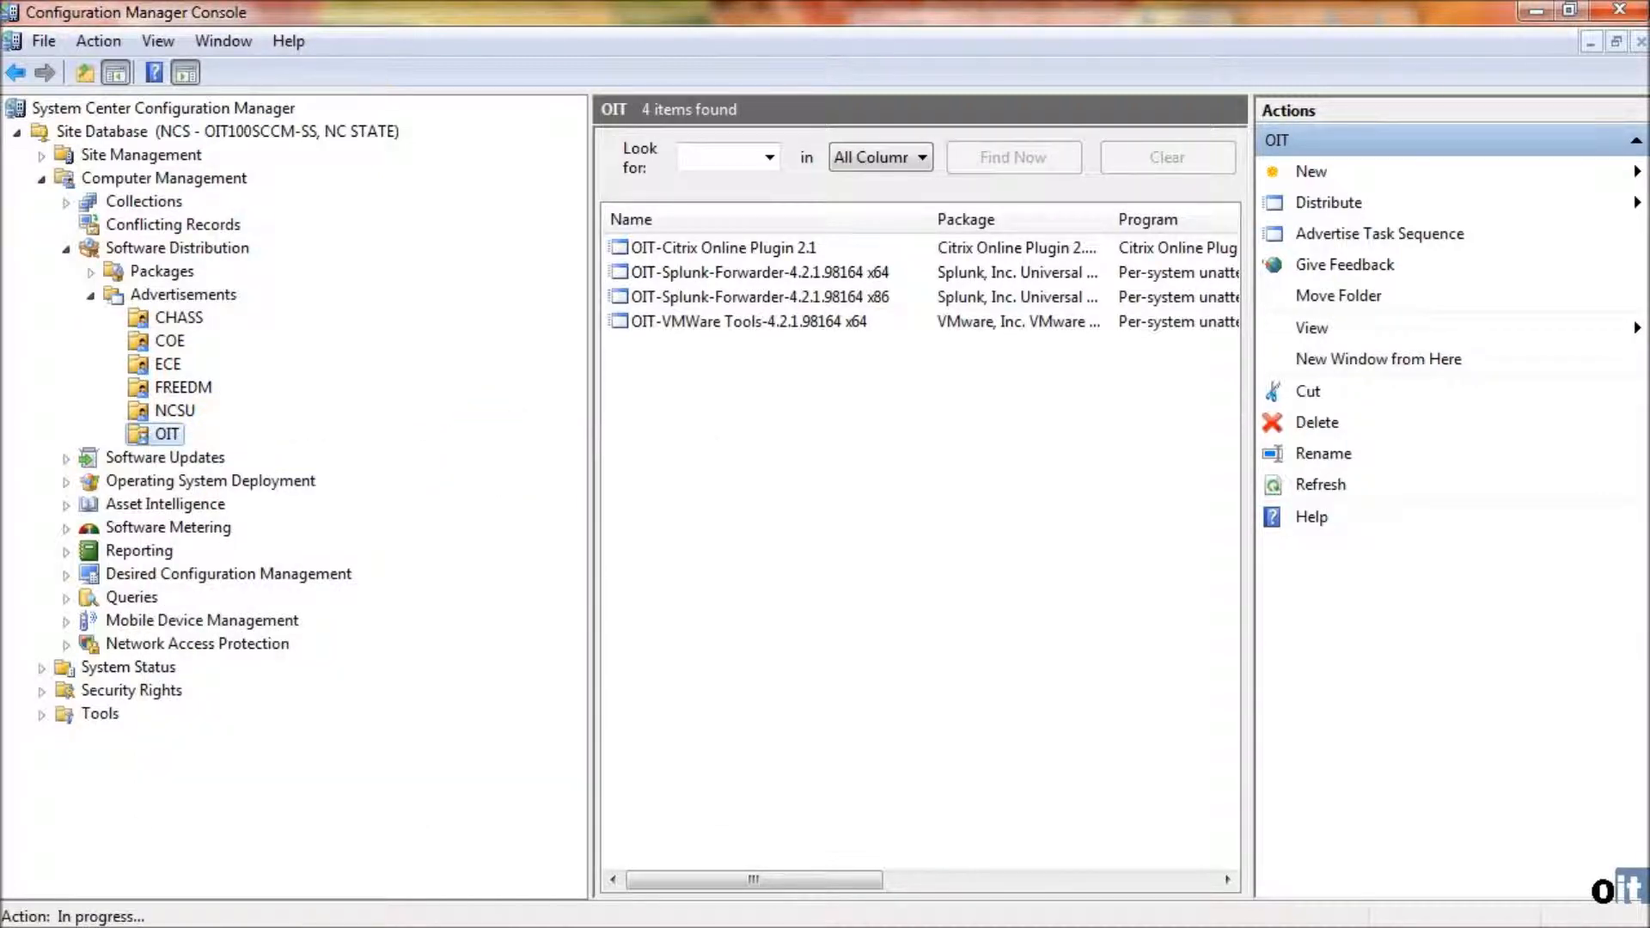
{"action": "left_click_drag", "start_coordinate": [734, 313], "coordinate": [633, 198]}
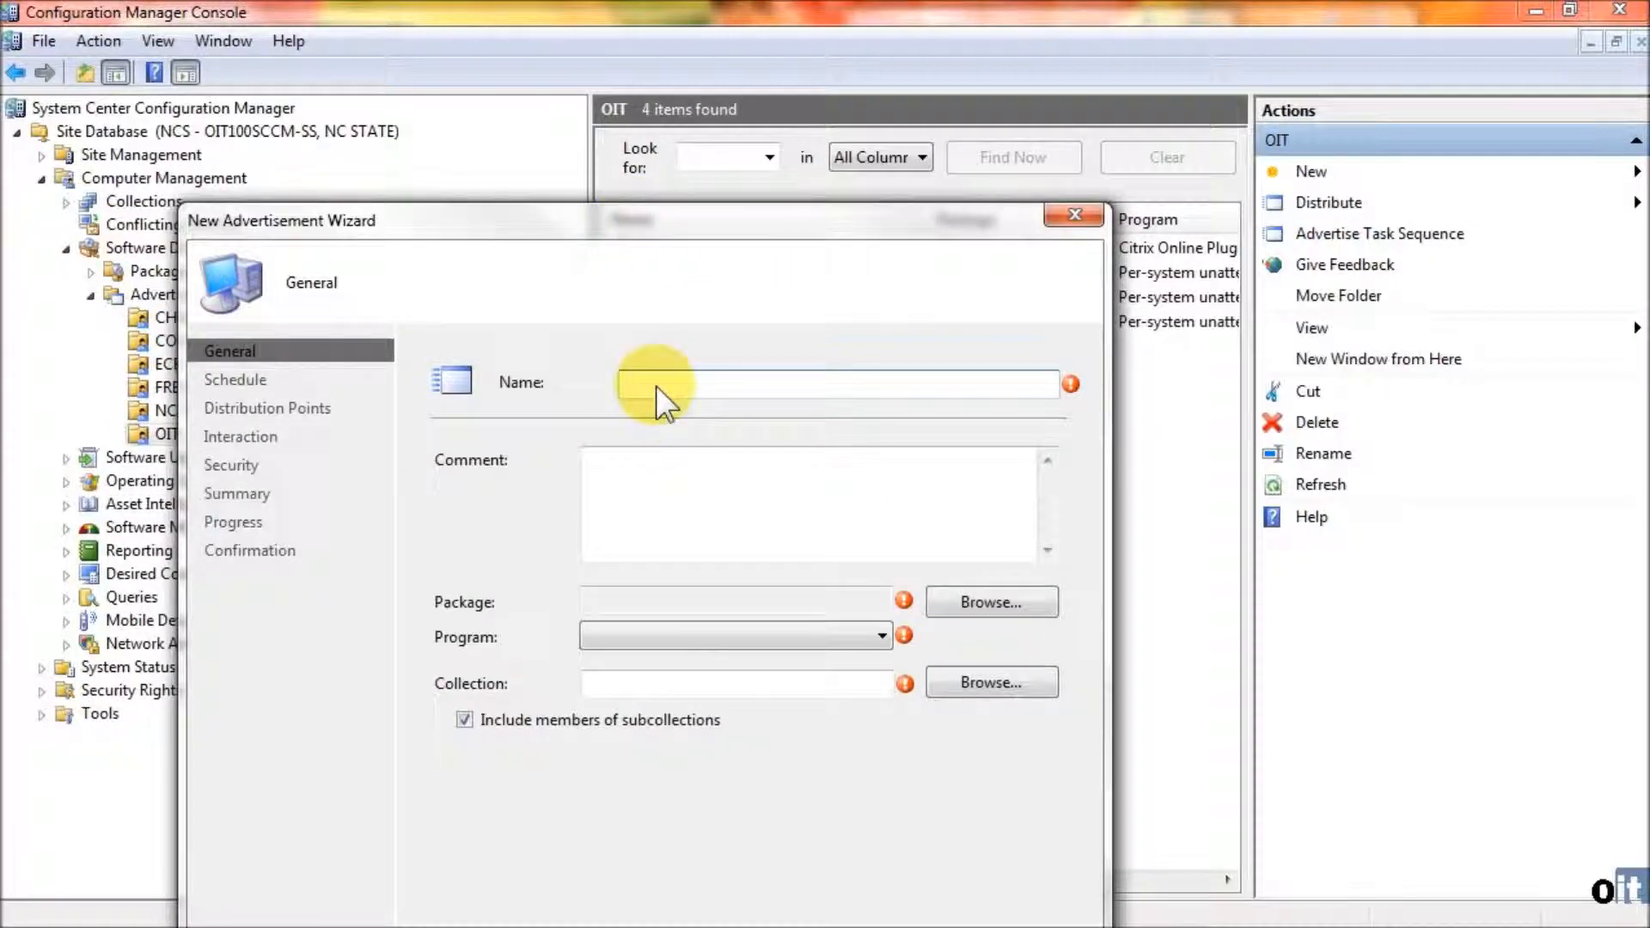
{"action": "type", "text": "OIT-EX-"}
{"action": "type", "text": "OIT-EX-MySolutions NORDIC-NSClient-0.3.9.322"}
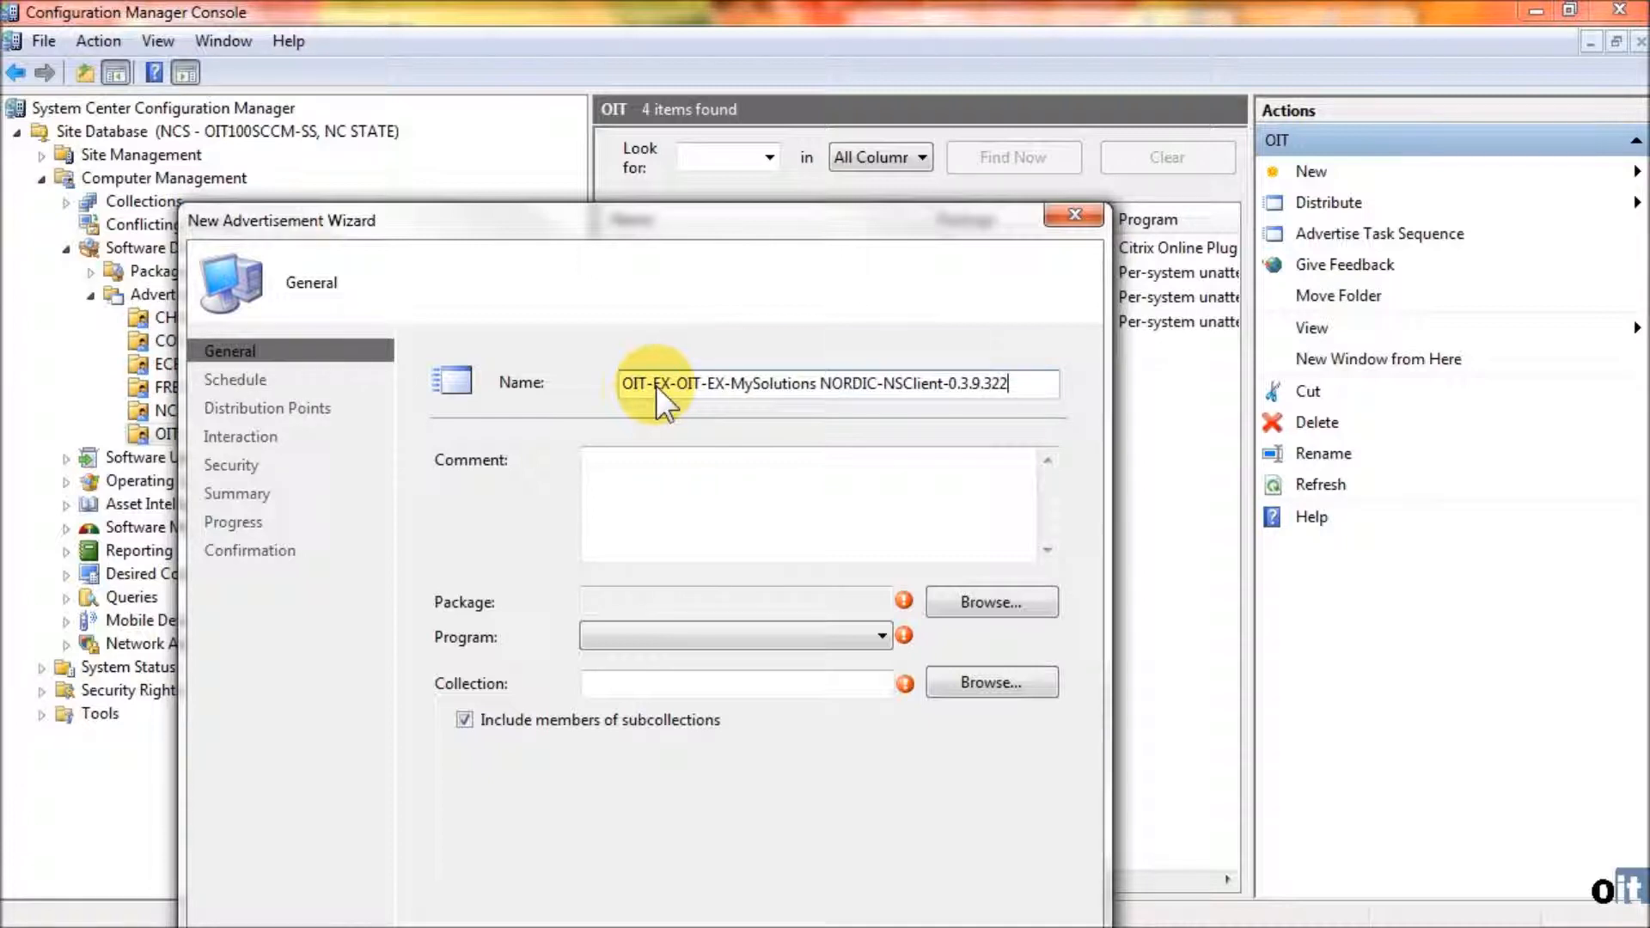
{"action": "left_click", "coordinate": [649, 460]}
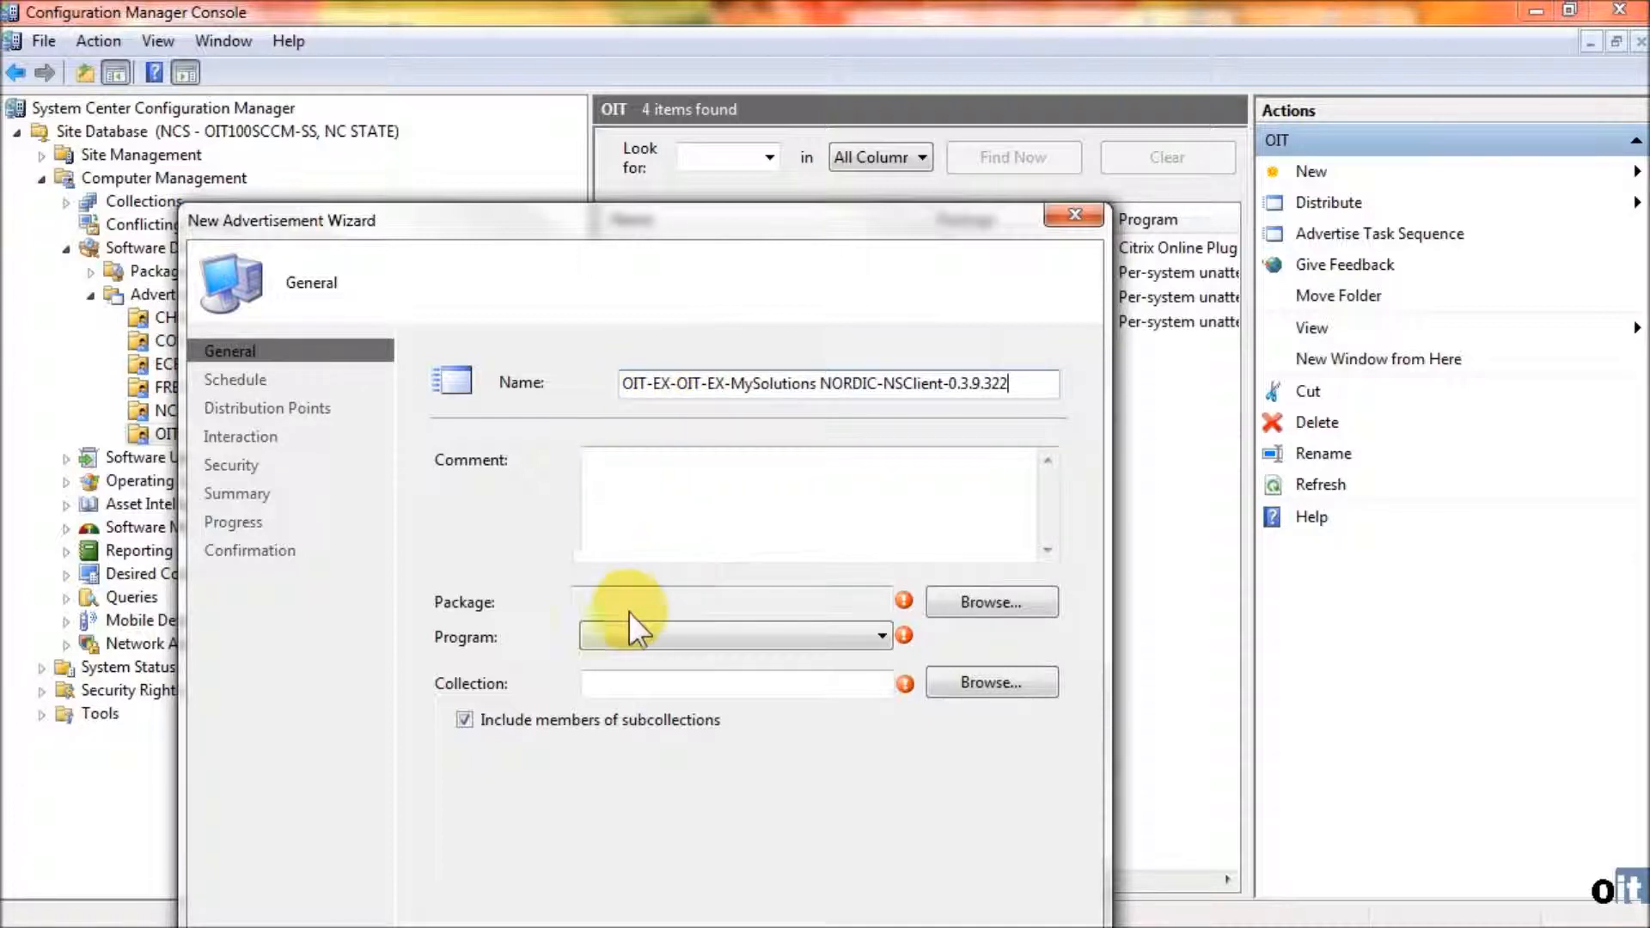
{"action": "left_click_drag", "start_coordinate": [605, 213], "coordinate": [602, 67]}
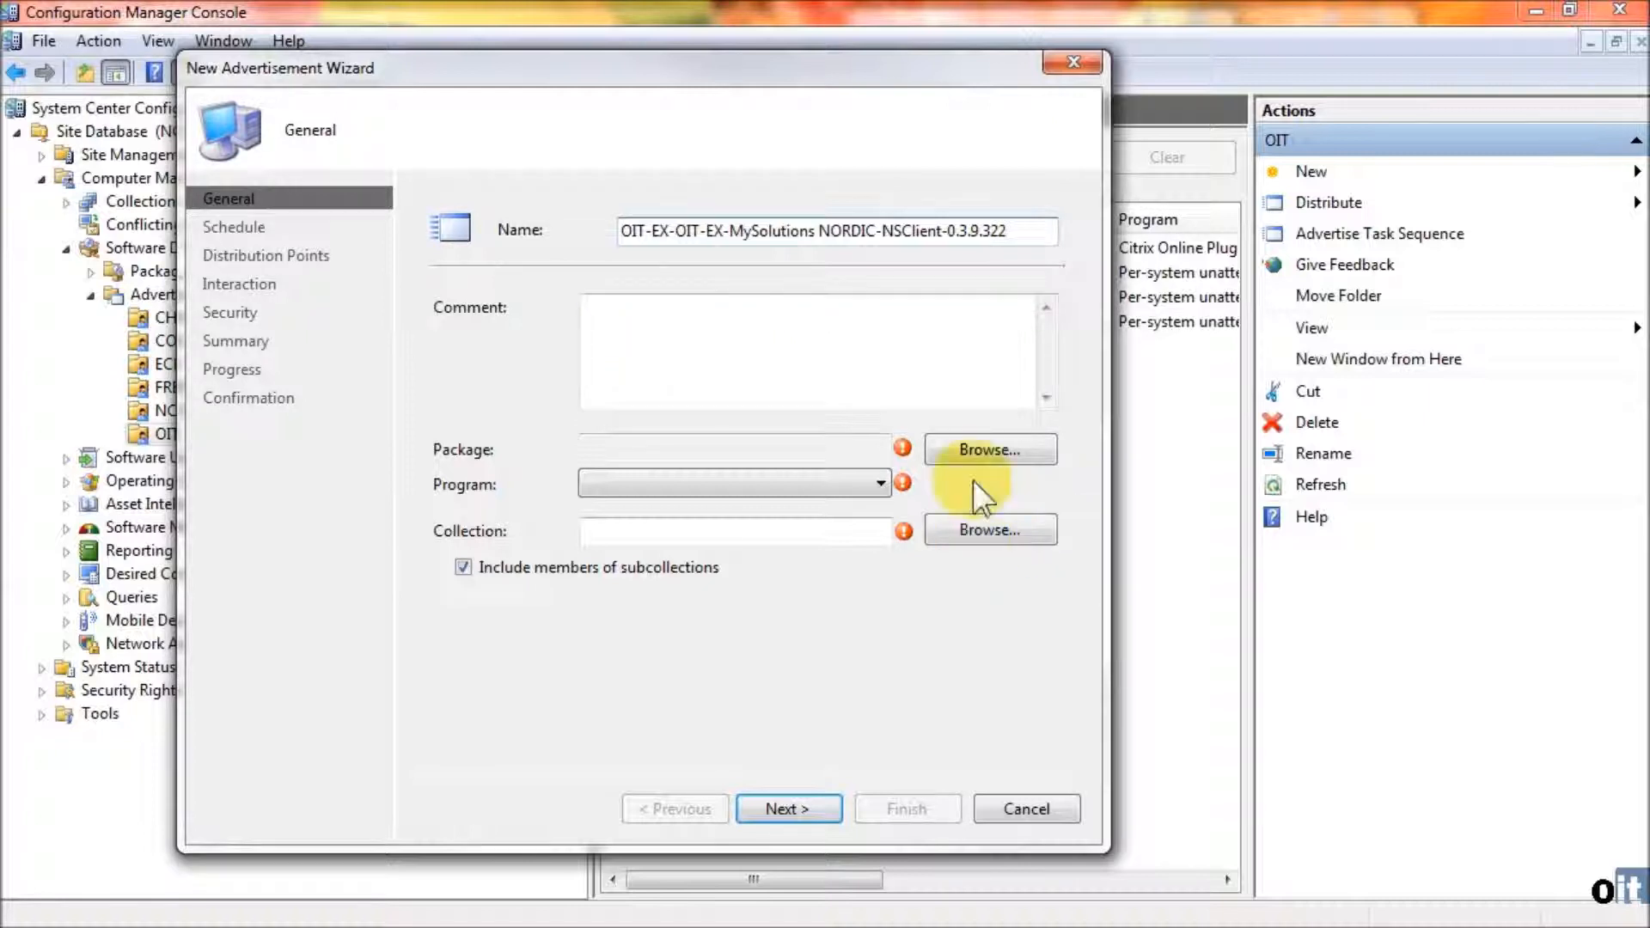
- Assign the OIT package MySolutions NORDIC-NSClient++ (x64) 0.3.9.322 to the advertisement and set its program to Per-system unattended
{"action": "left_click", "coordinate": [963, 446]}
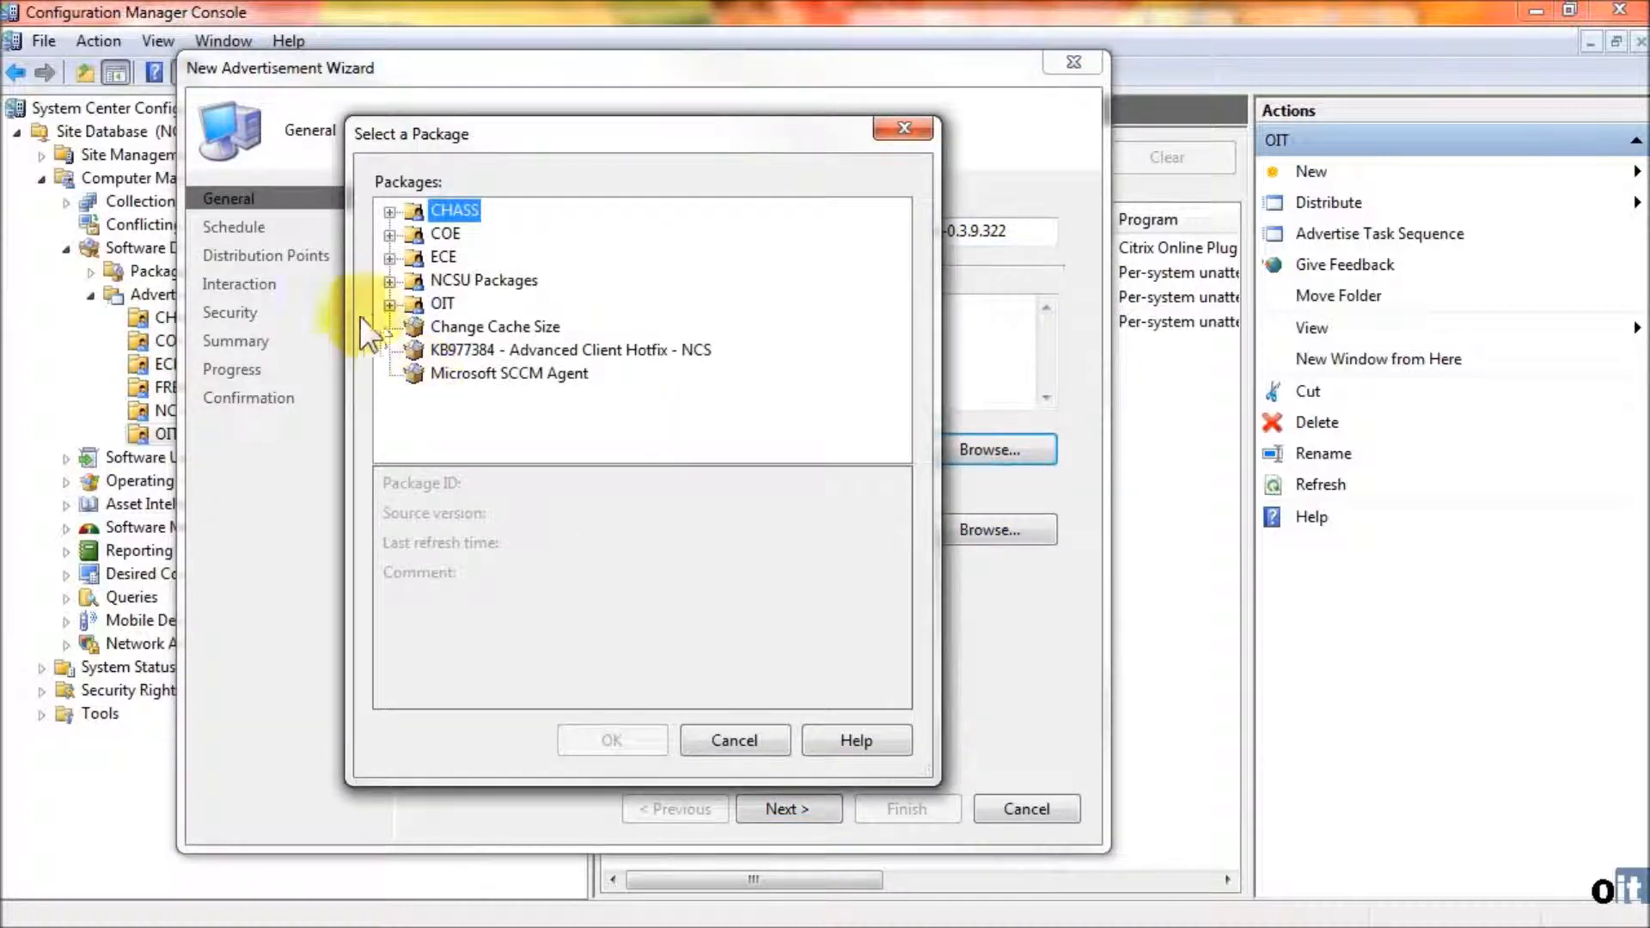
{"action": "left_click", "coordinate": [388, 303]}
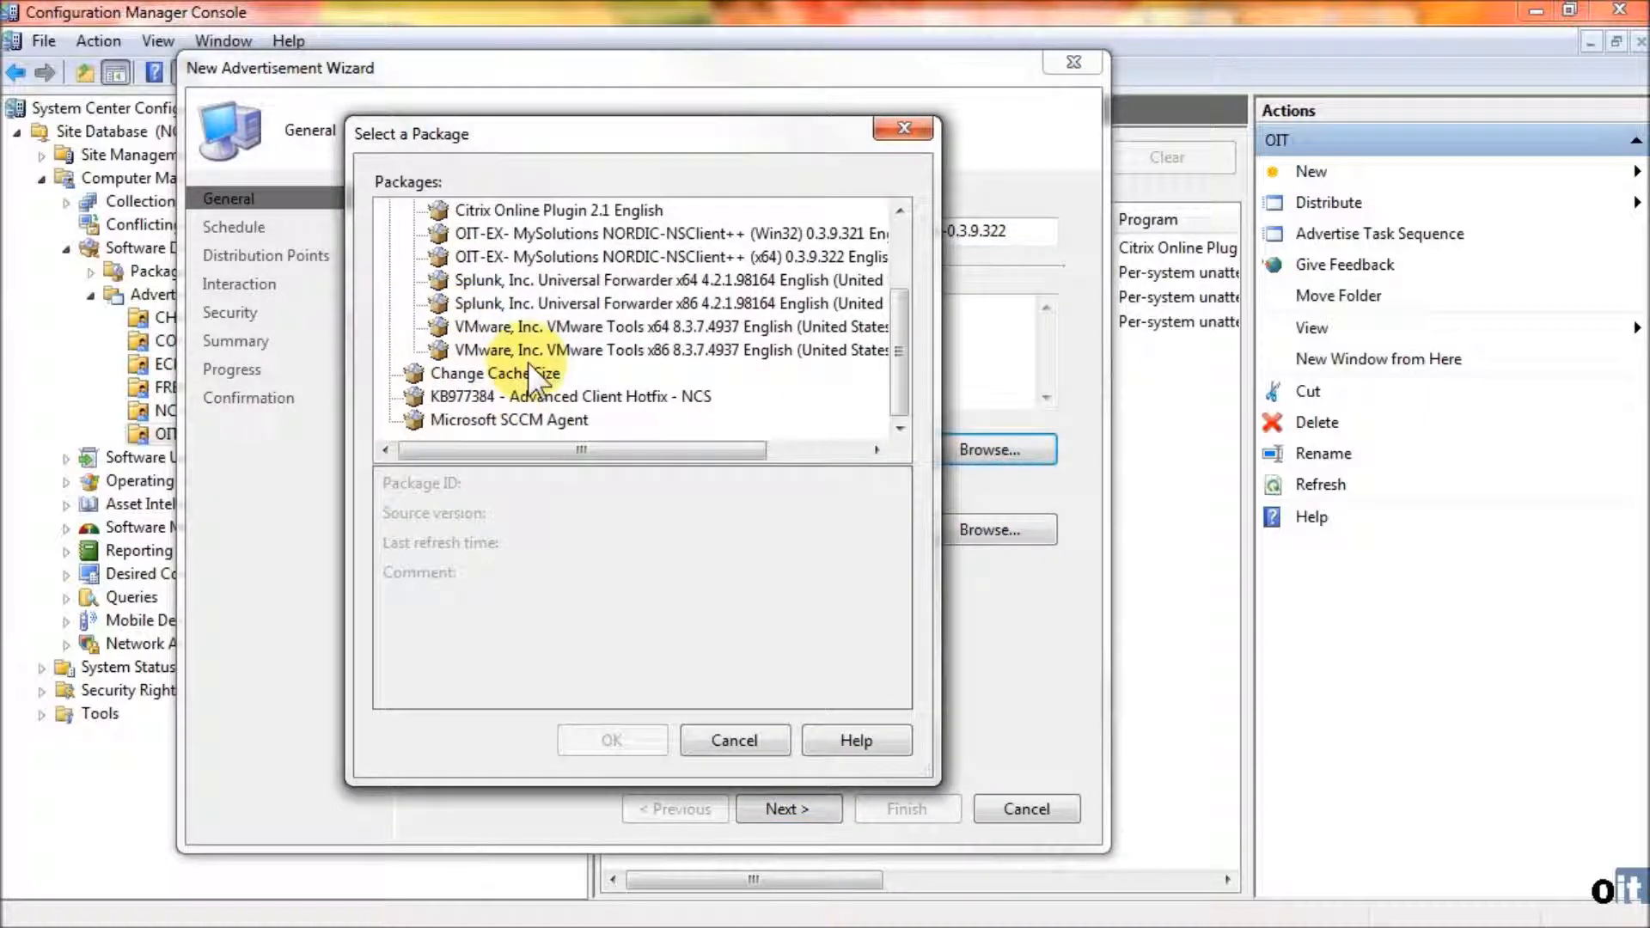
{"action": "left_click", "coordinate": [535, 325]}
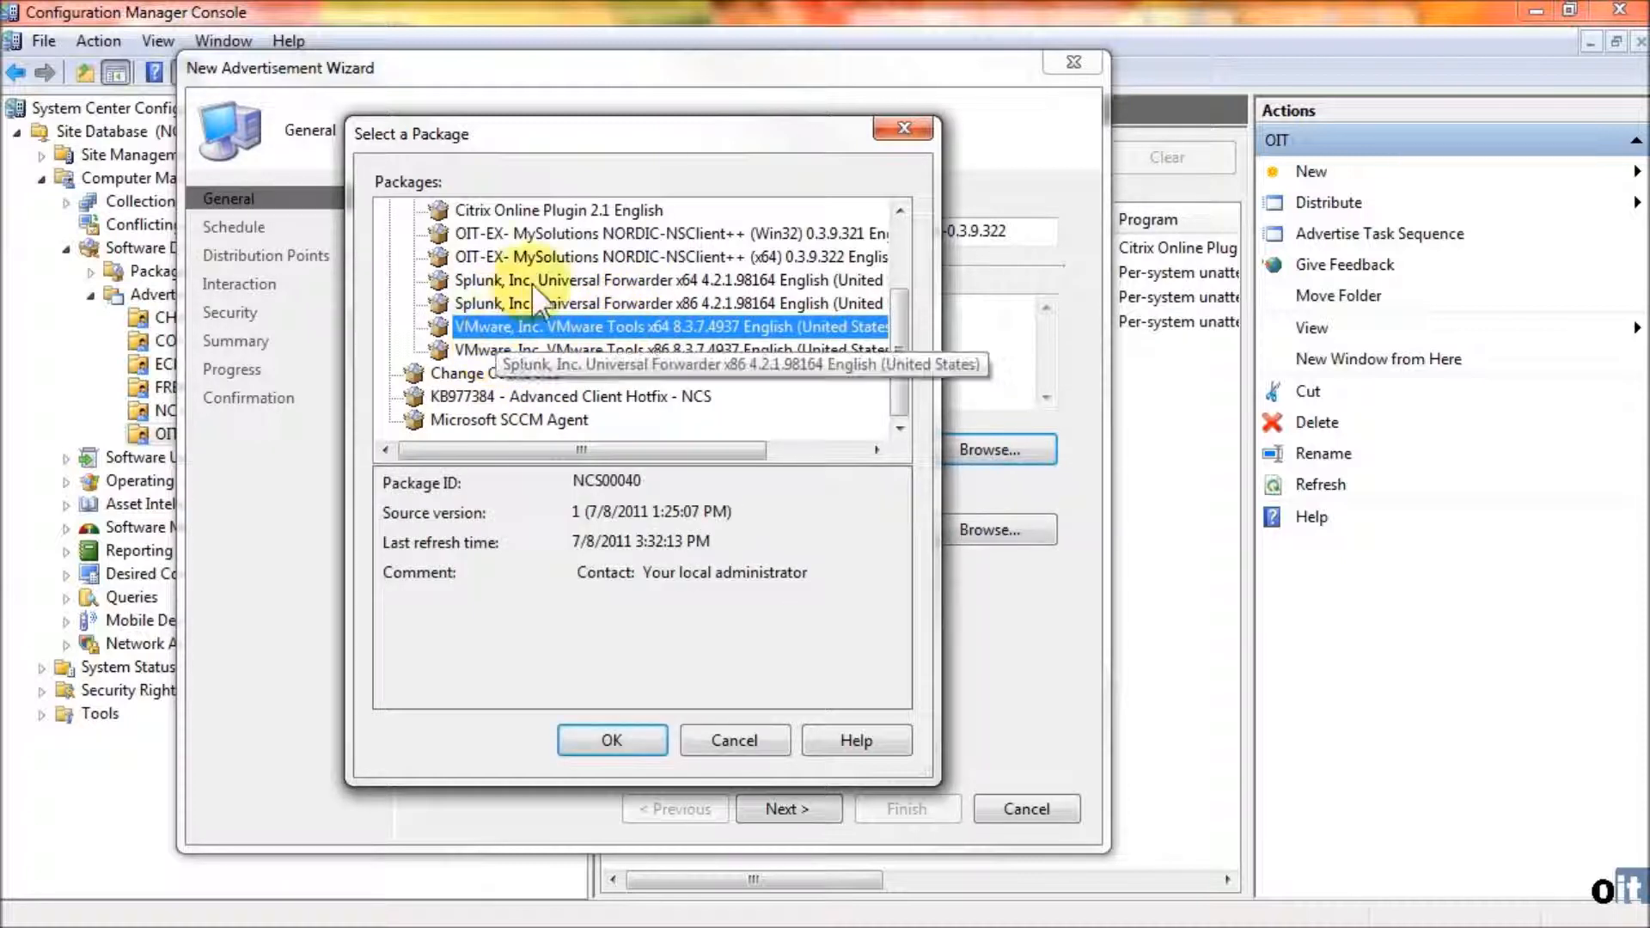
{"action": "left_click", "coordinate": [569, 233]}
{"action": "left_click", "coordinate": [581, 256]}
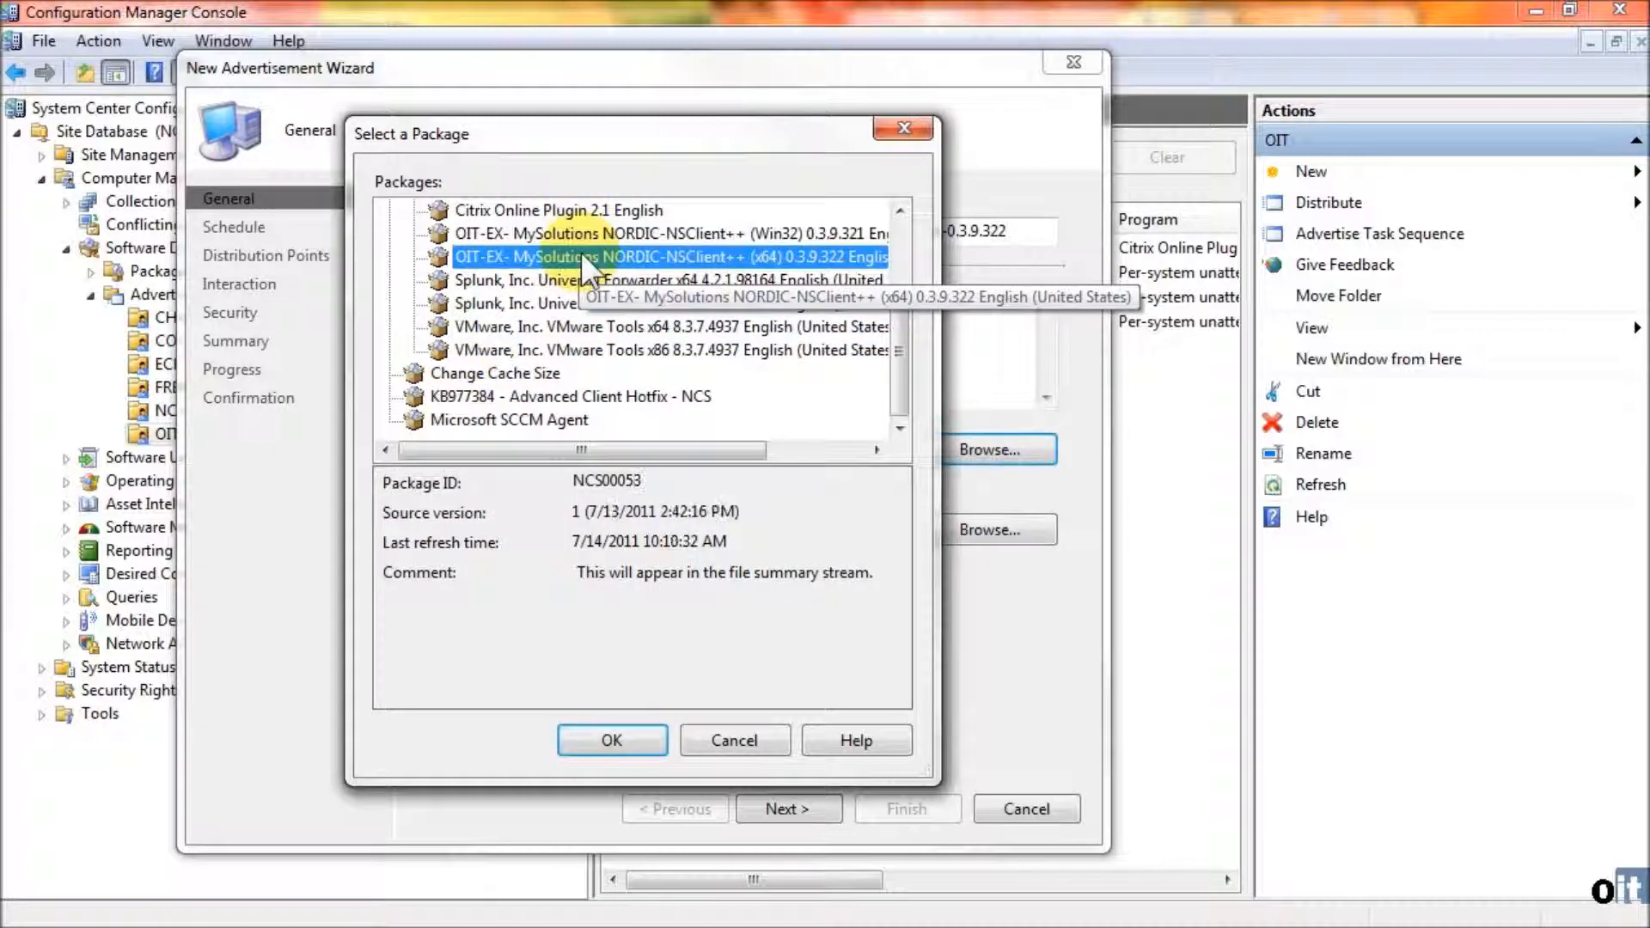
{"action": "left_click", "coordinate": [612, 742]}
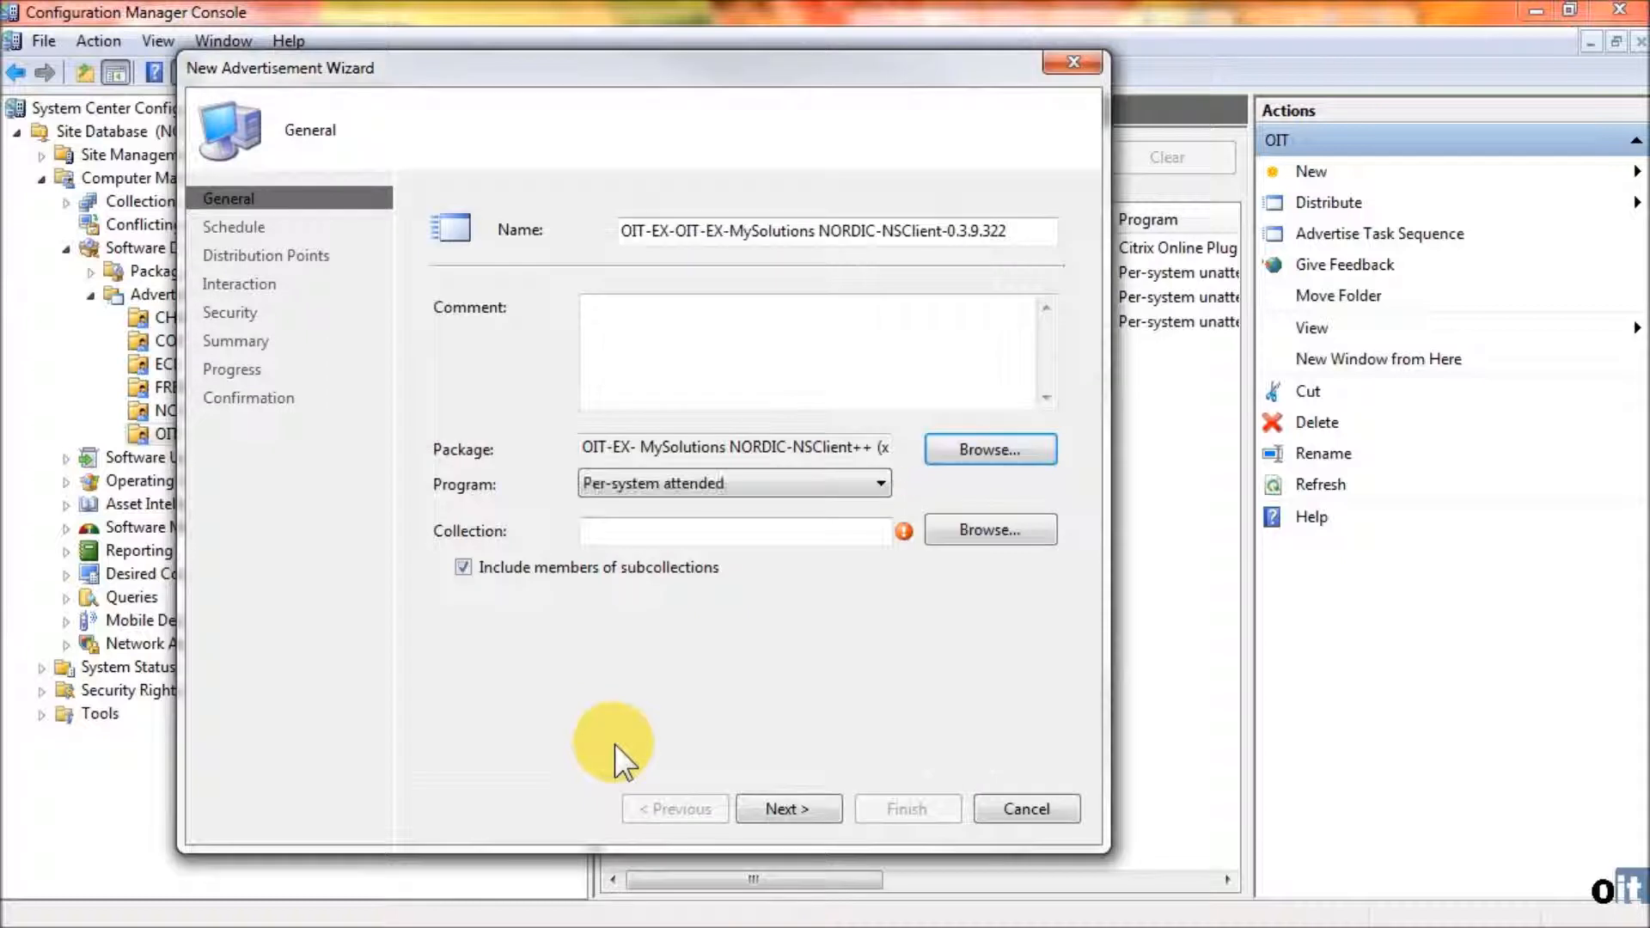
{"action": "left_click", "coordinate": [715, 479]}
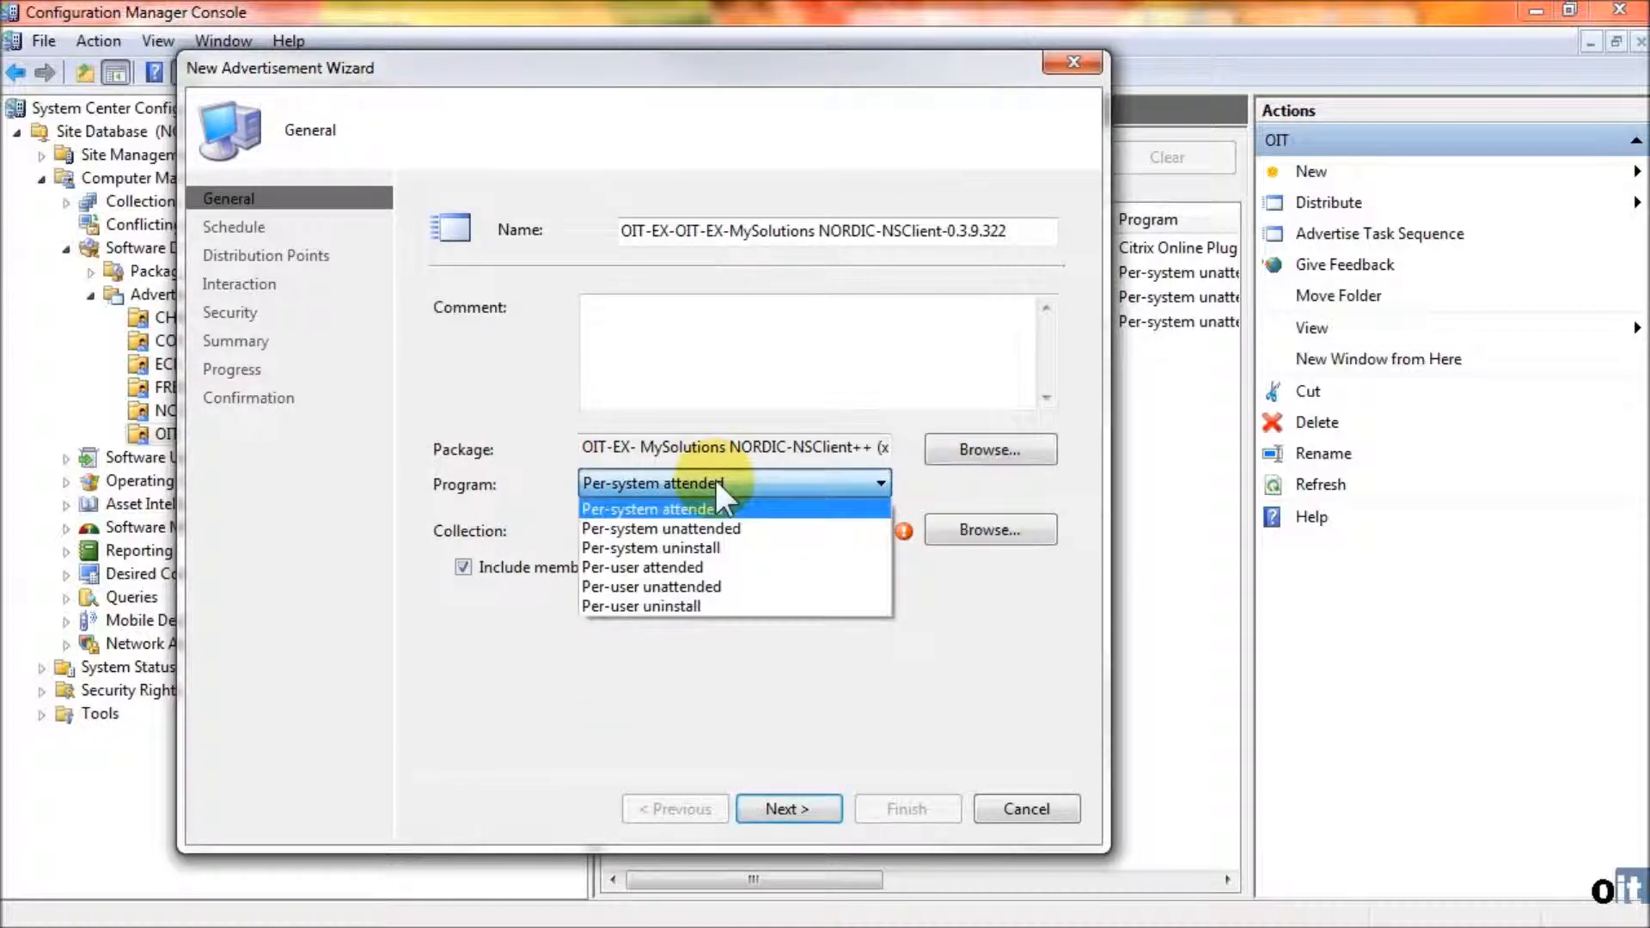
{"action": "left_click", "coordinate": [763, 527]}
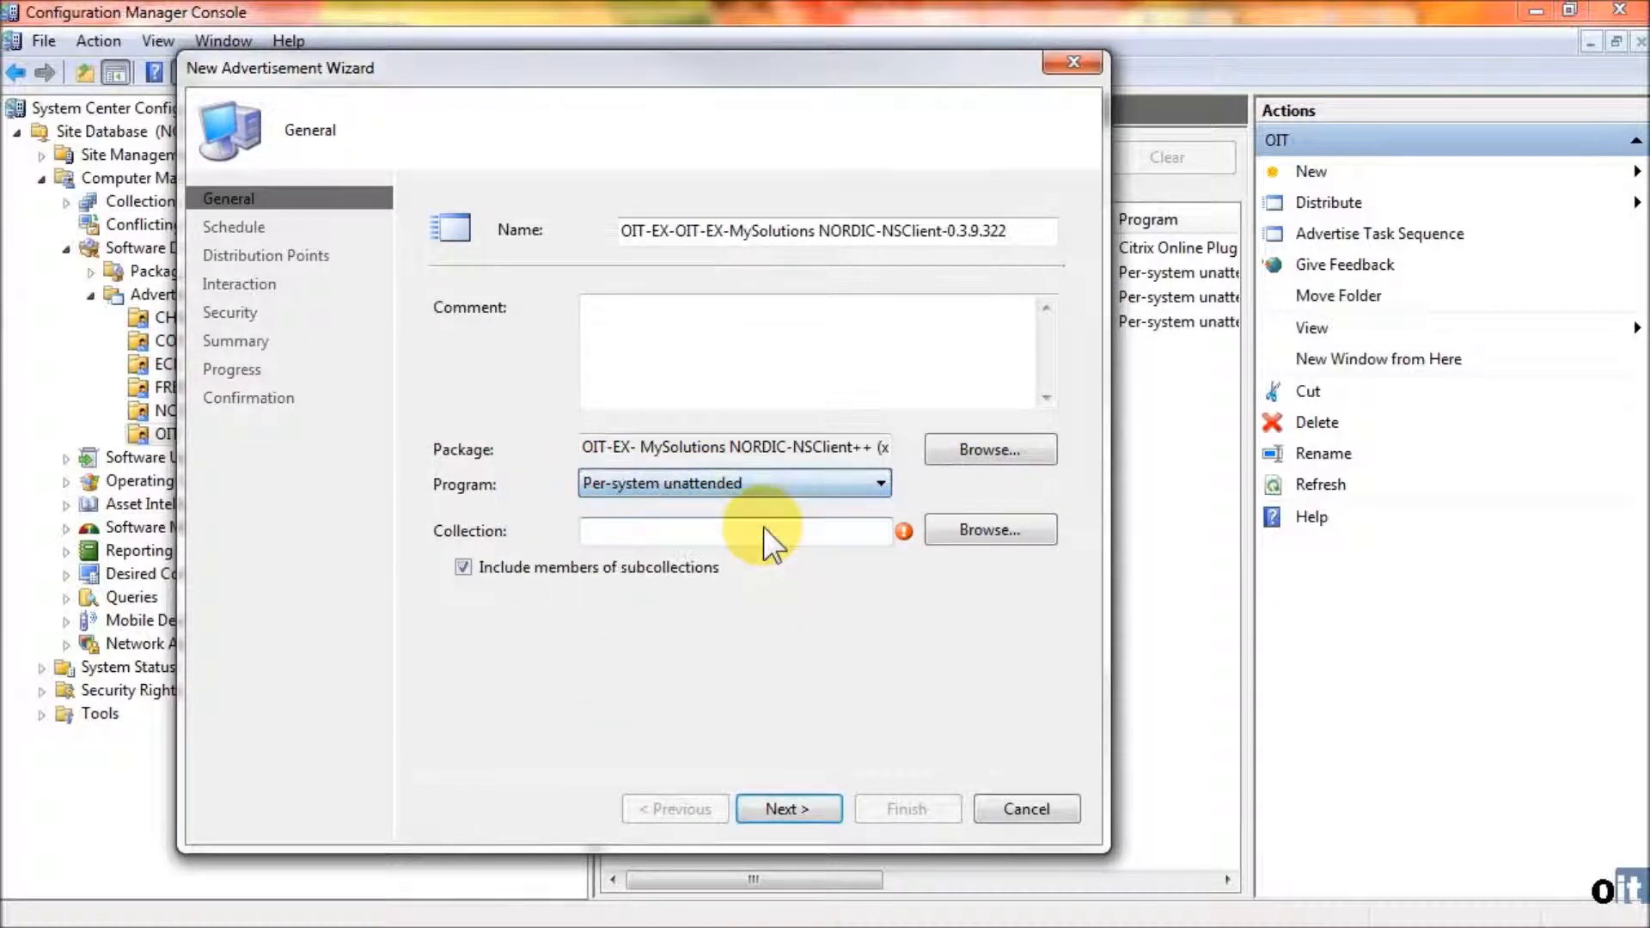
- Target the advertisement at the collection OIT-EX-MySolutions NORDIC-NSClient-0.3.9.322 x64 under OIT-Software Packages
{"action": "left_click", "coordinate": [978, 533]}
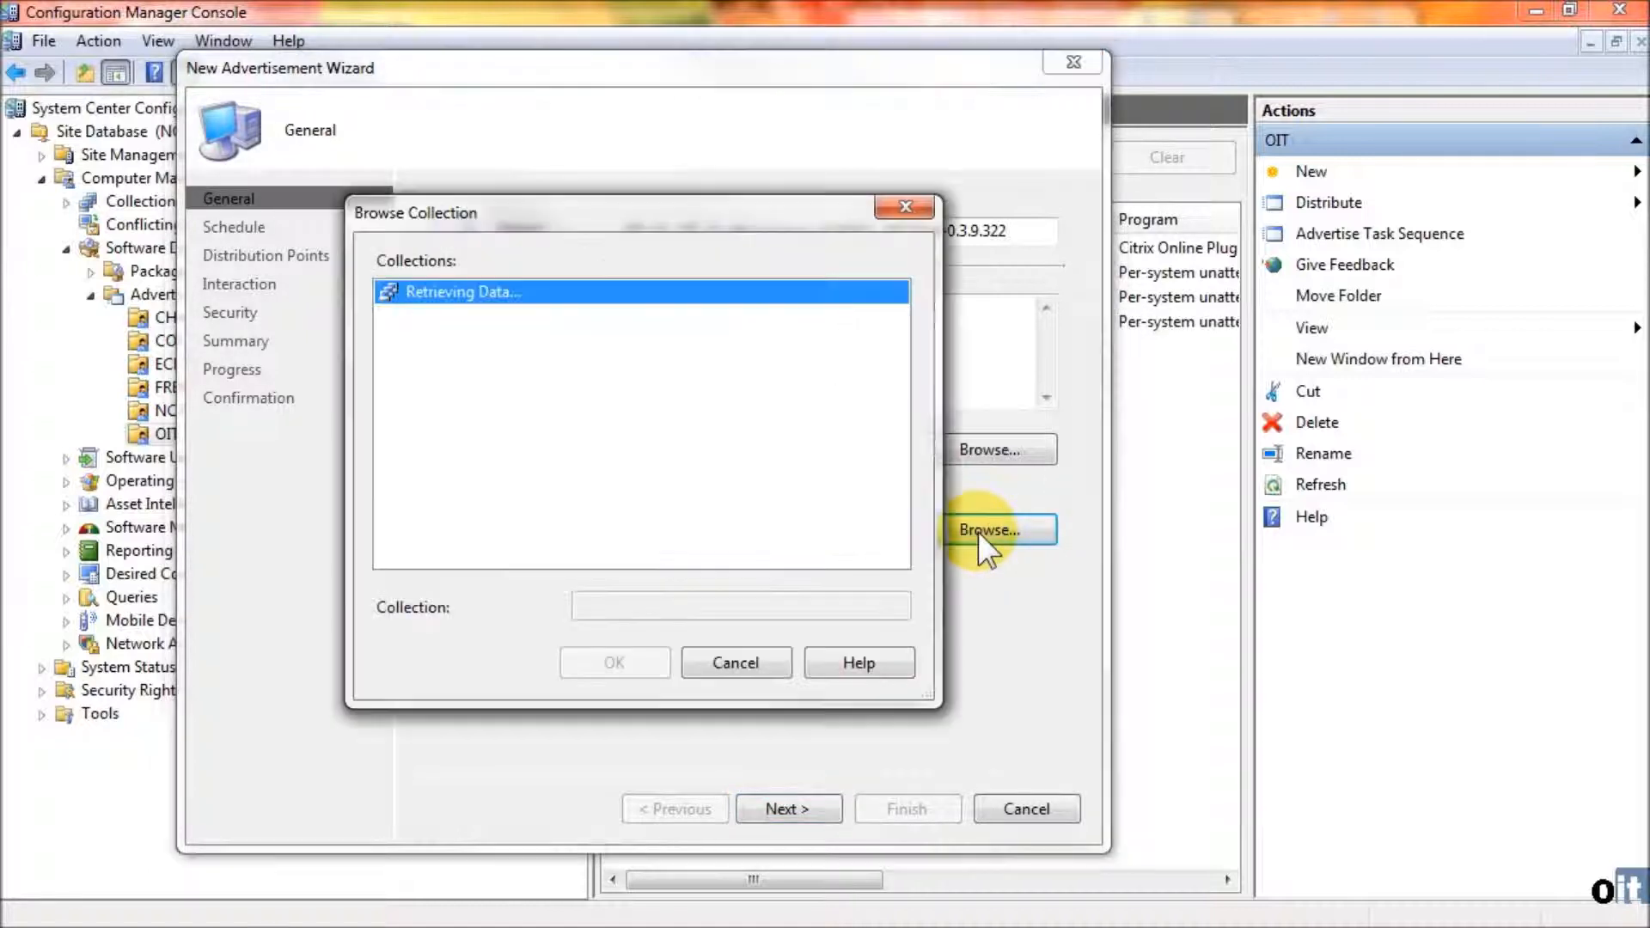
{"action": "scroll", "coordinate": [464, 413], "scroll_direction": "down", "scroll_amount": 20}
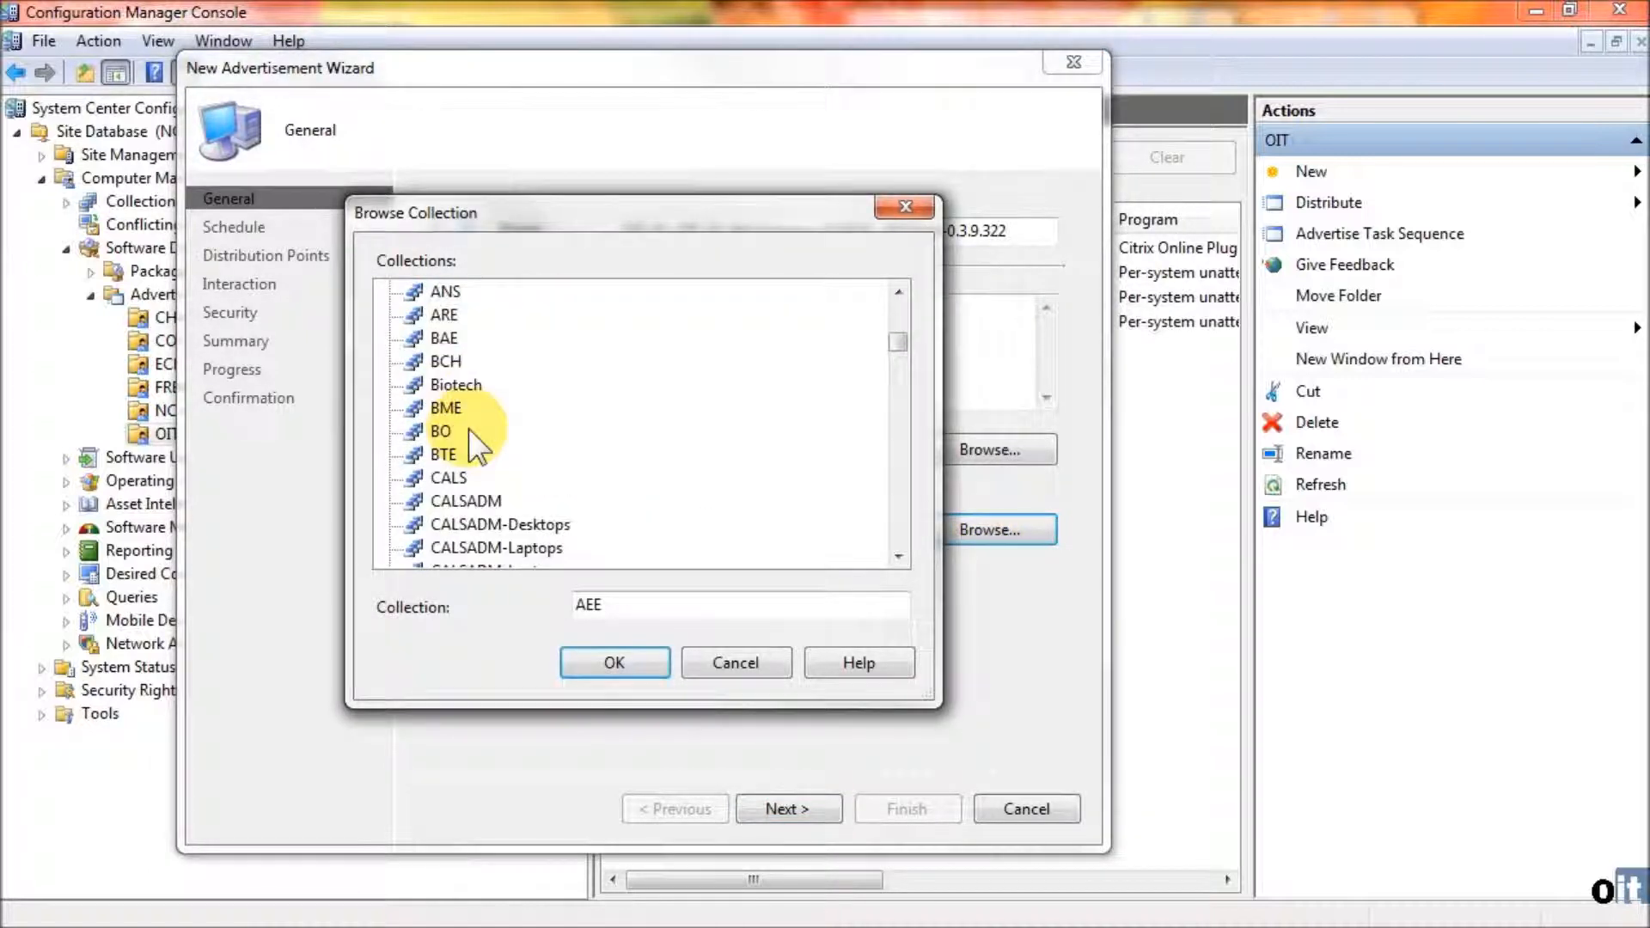
{"action": "scroll", "coordinate": [472, 431], "scroll_direction": "down", "scroll_amount": 15}
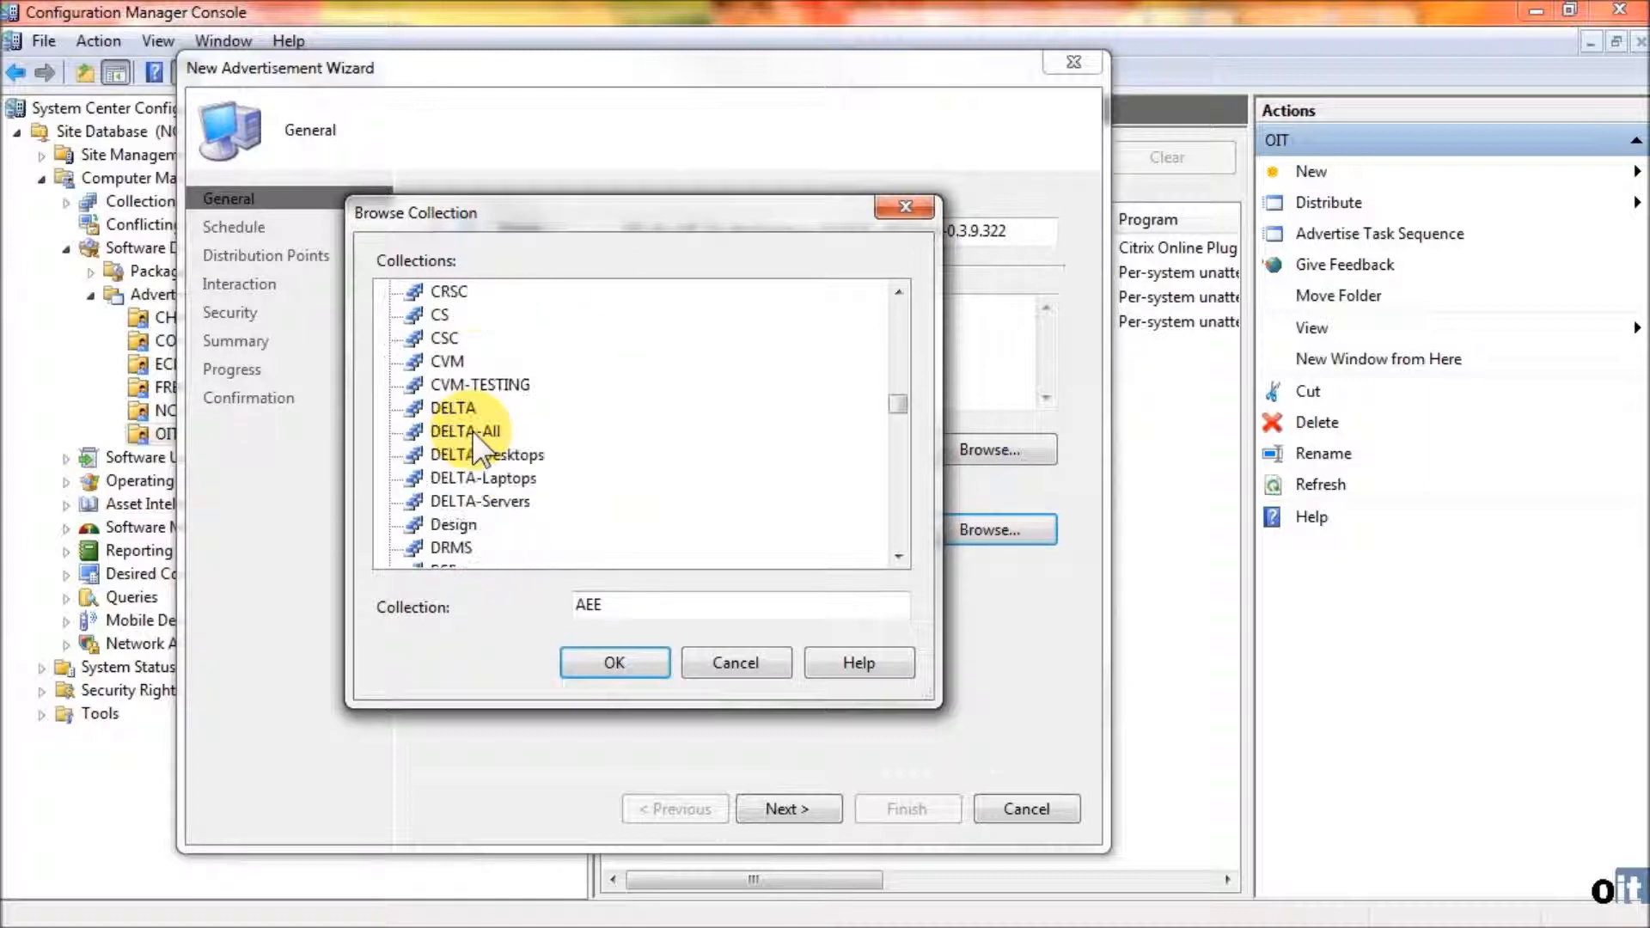
{"action": "scroll", "coordinate": [472, 430], "scroll_direction": "down", "scroll_amount": 15}
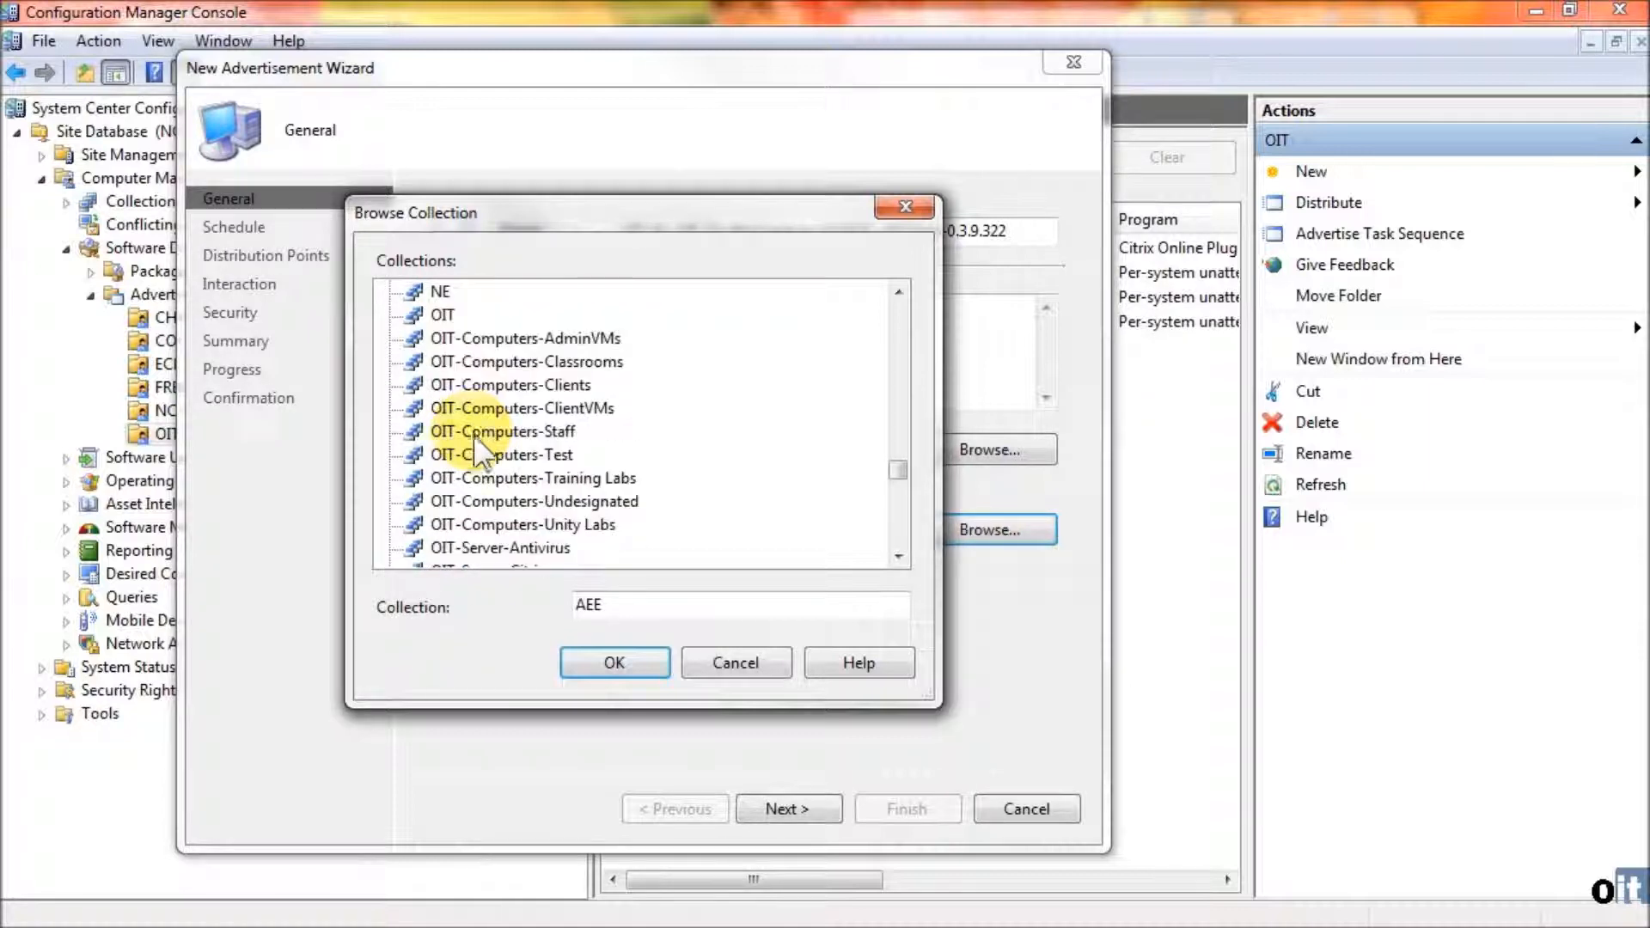
{"action": "scroll", "coordinate": [460, 460], "scroll_direction": "down", "scroll_amount": 5}
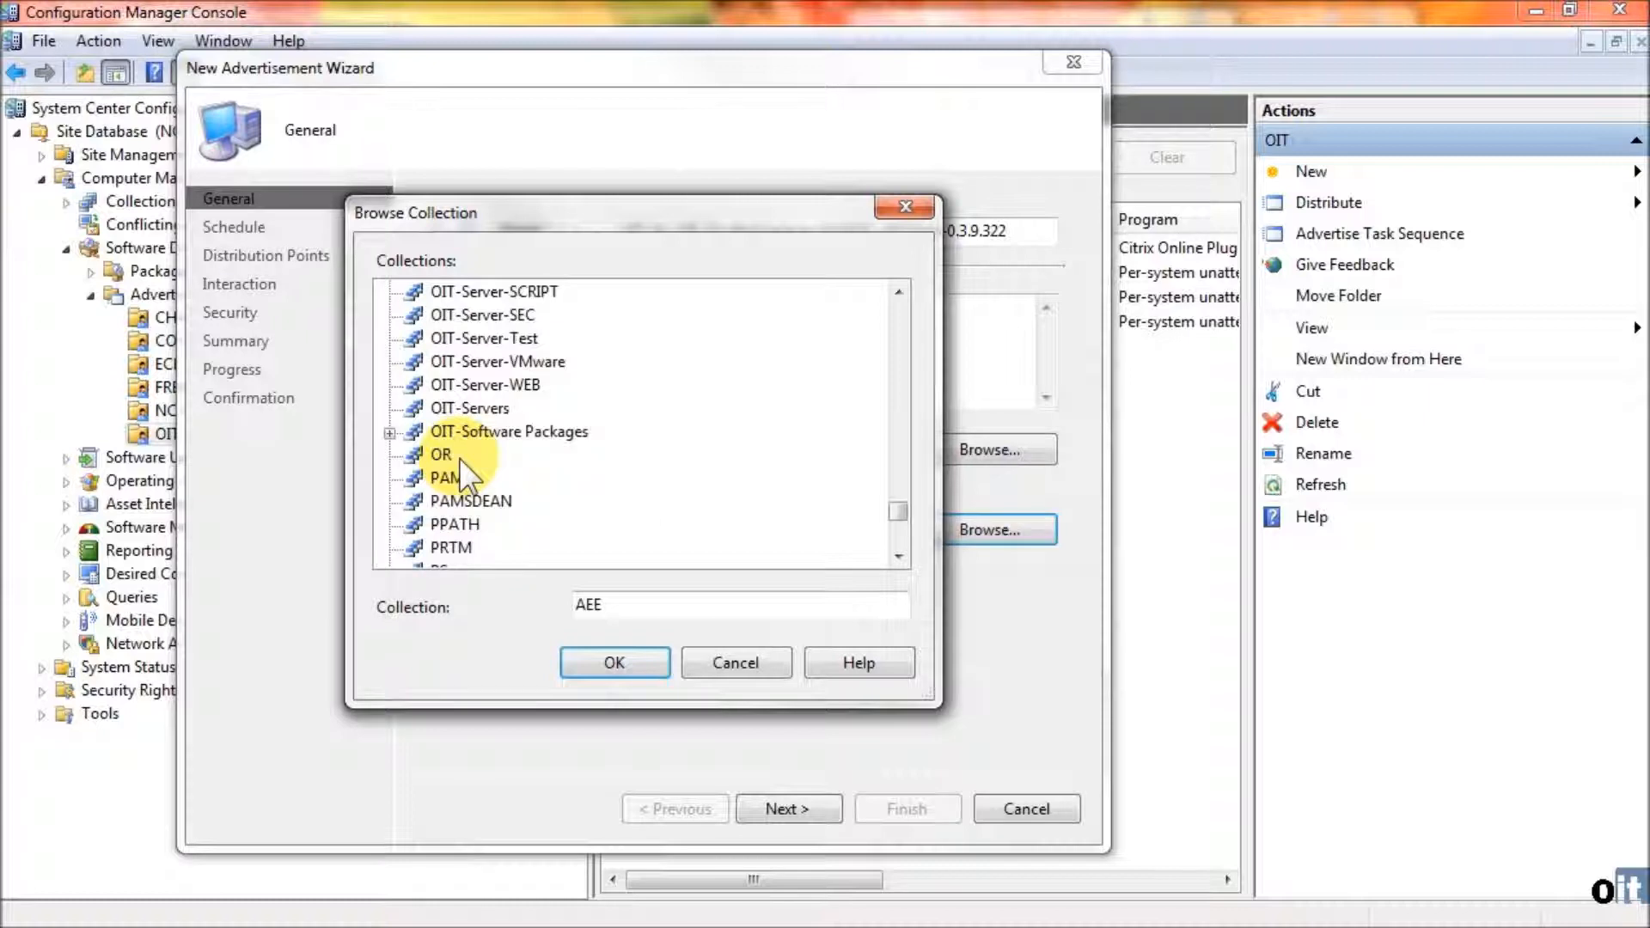
{"action": "left_click", "coordinate": [390, 432]}
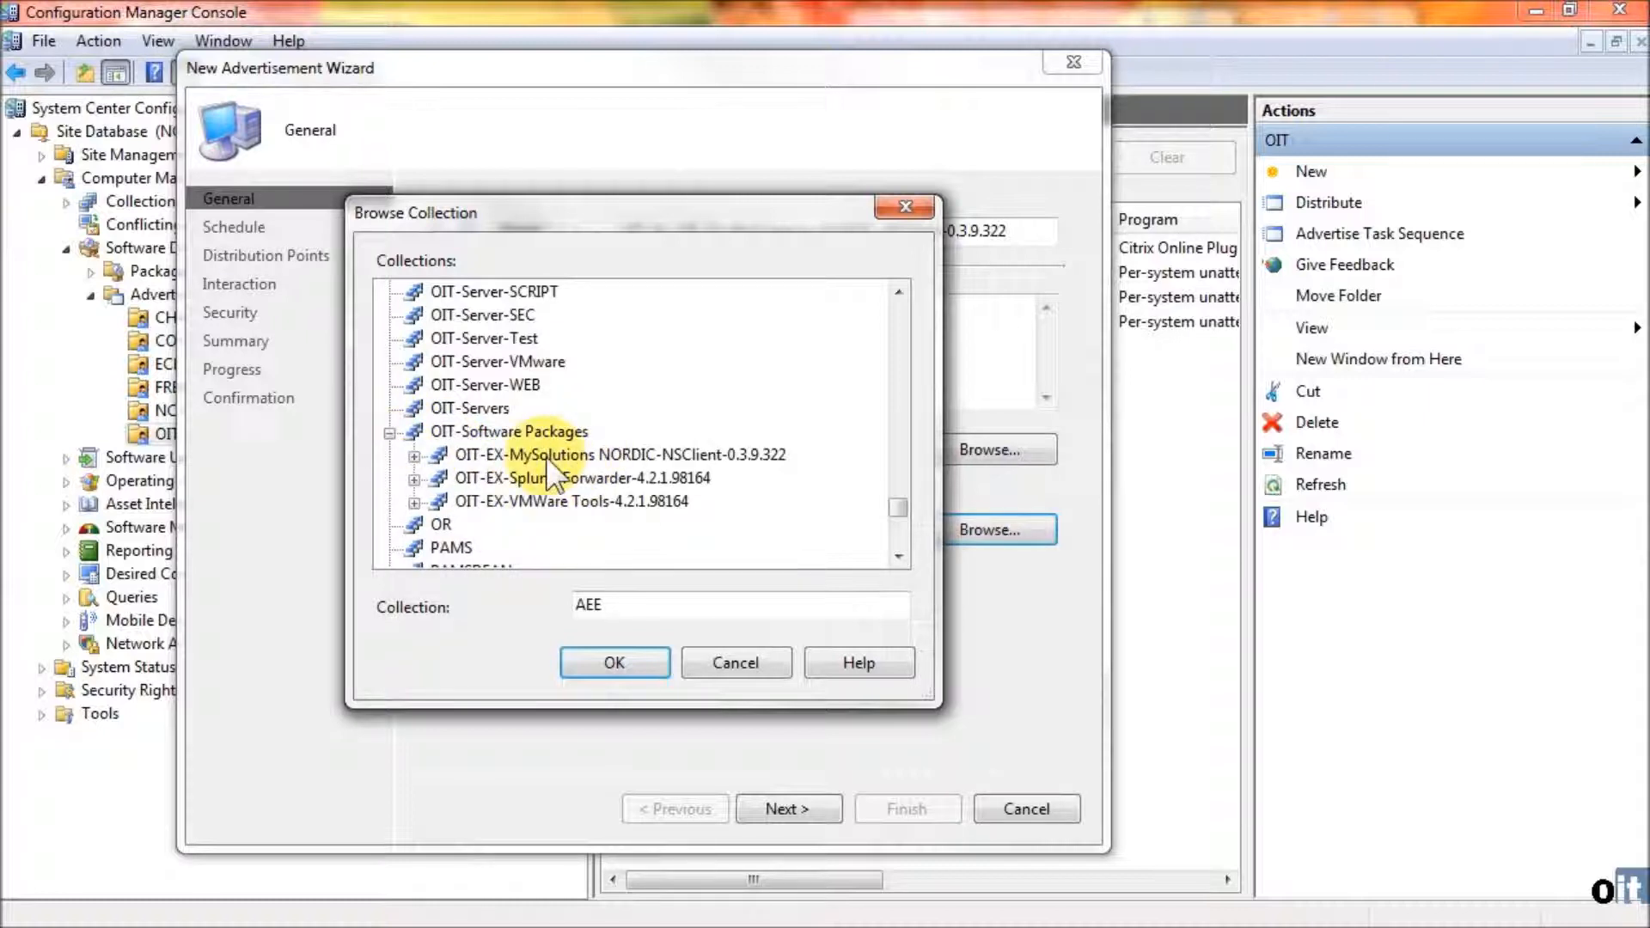
{"action": "left_click", "coordinate": [414, 456]}
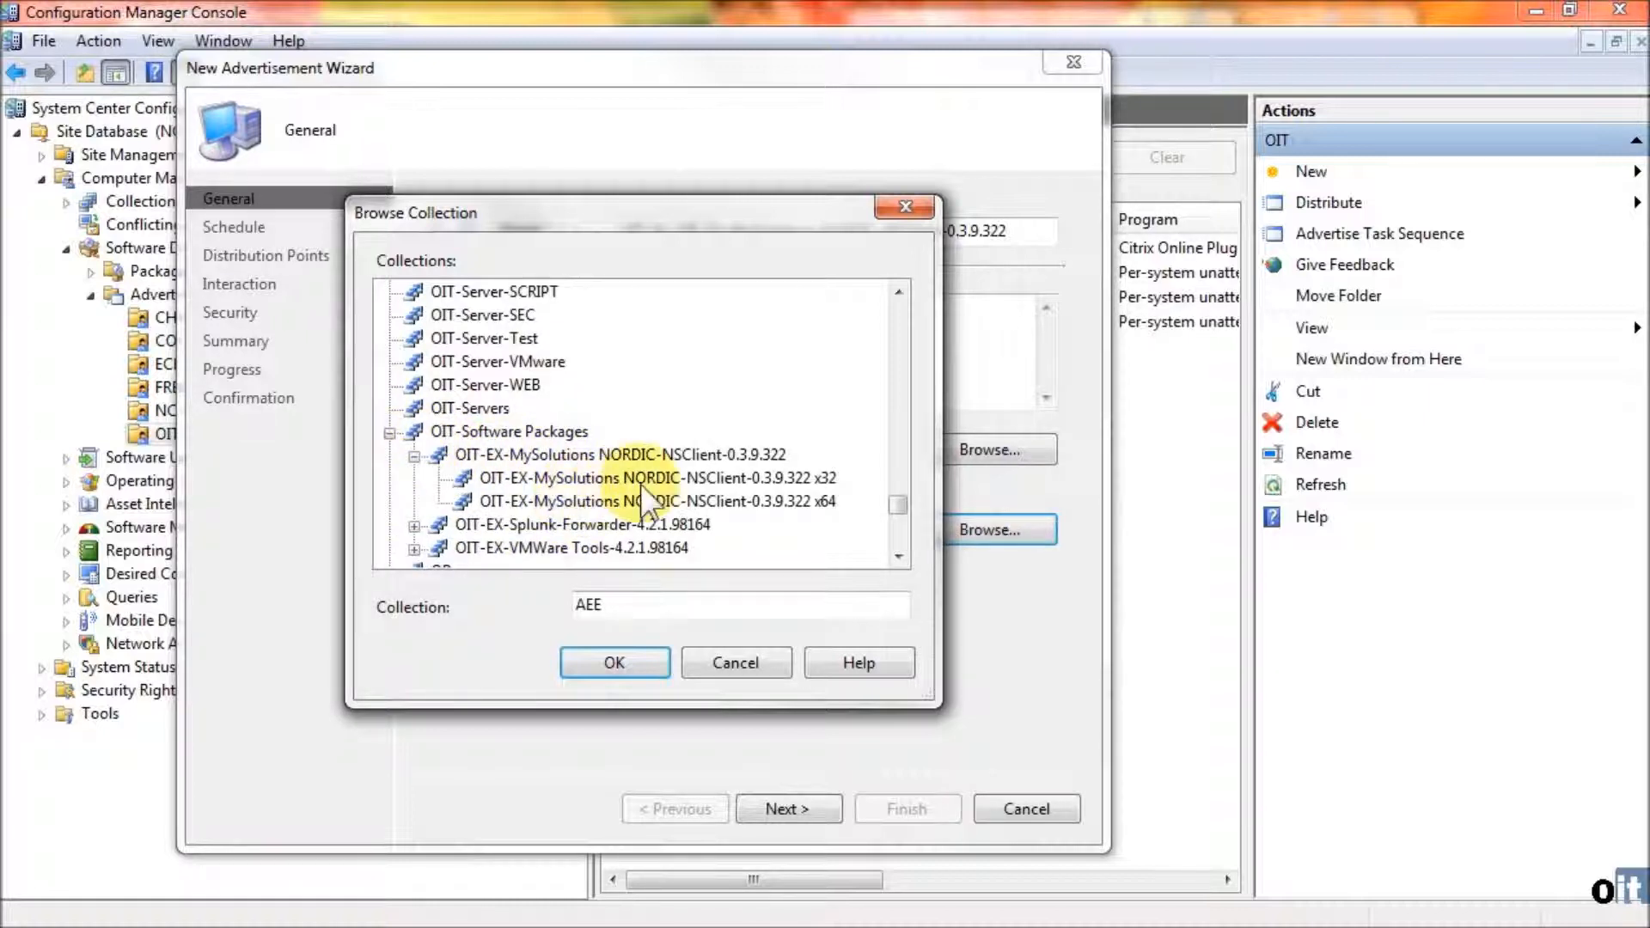
{"action": "left_click", "coordinate": [681, 501]}
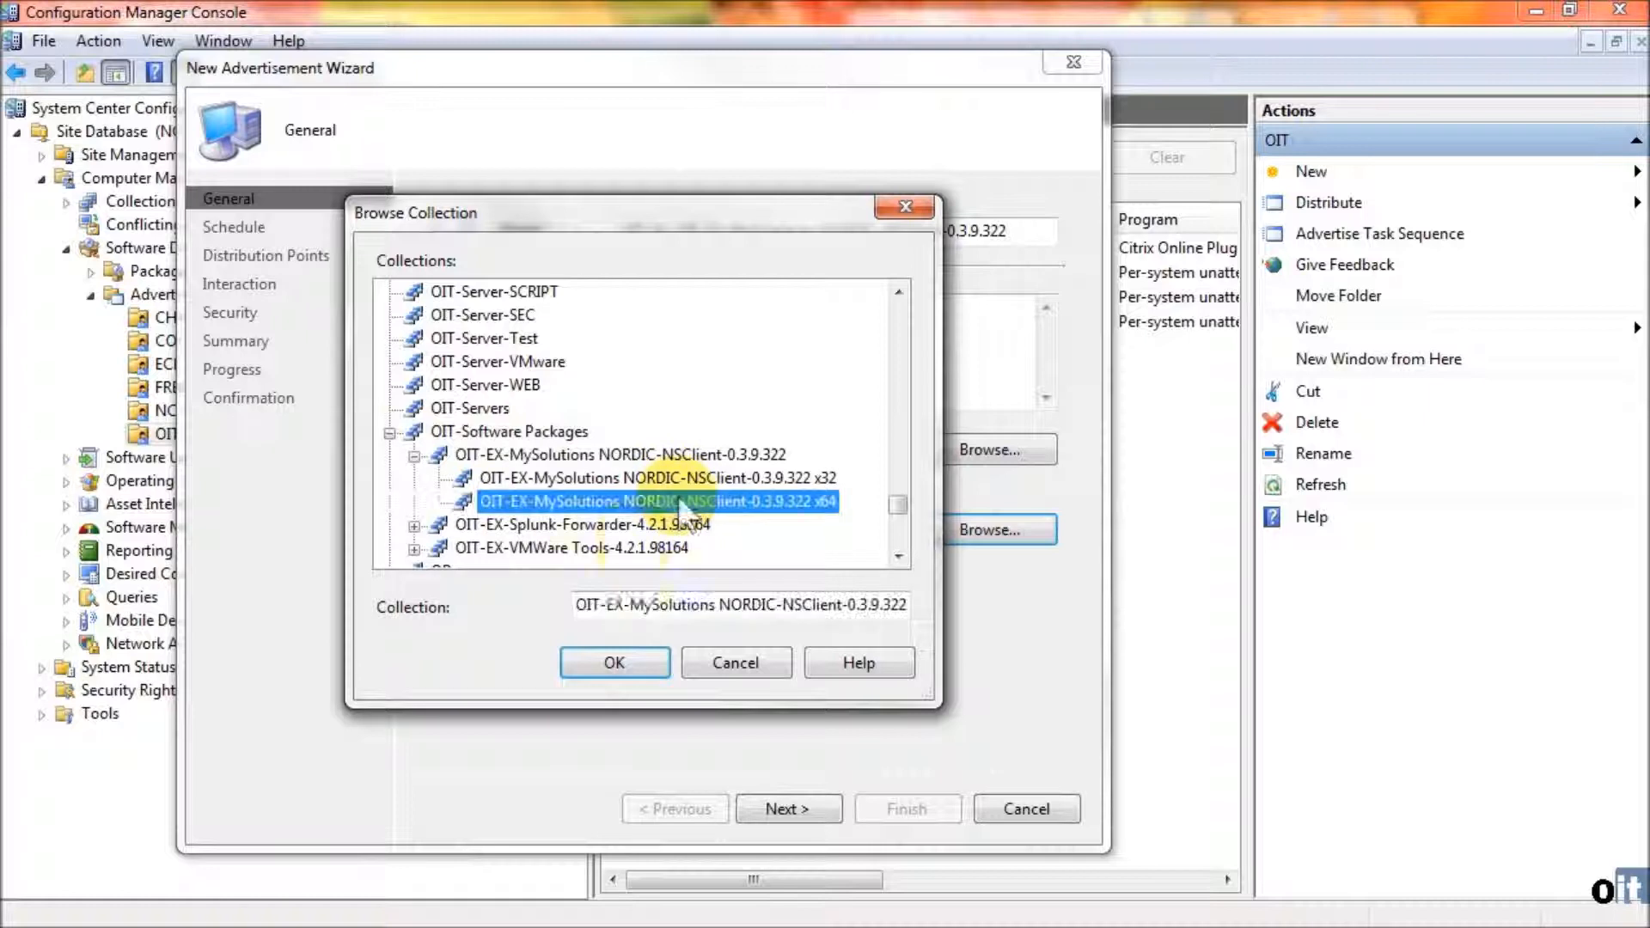
{"action": "left_click", "coordinate": [638, 664]}
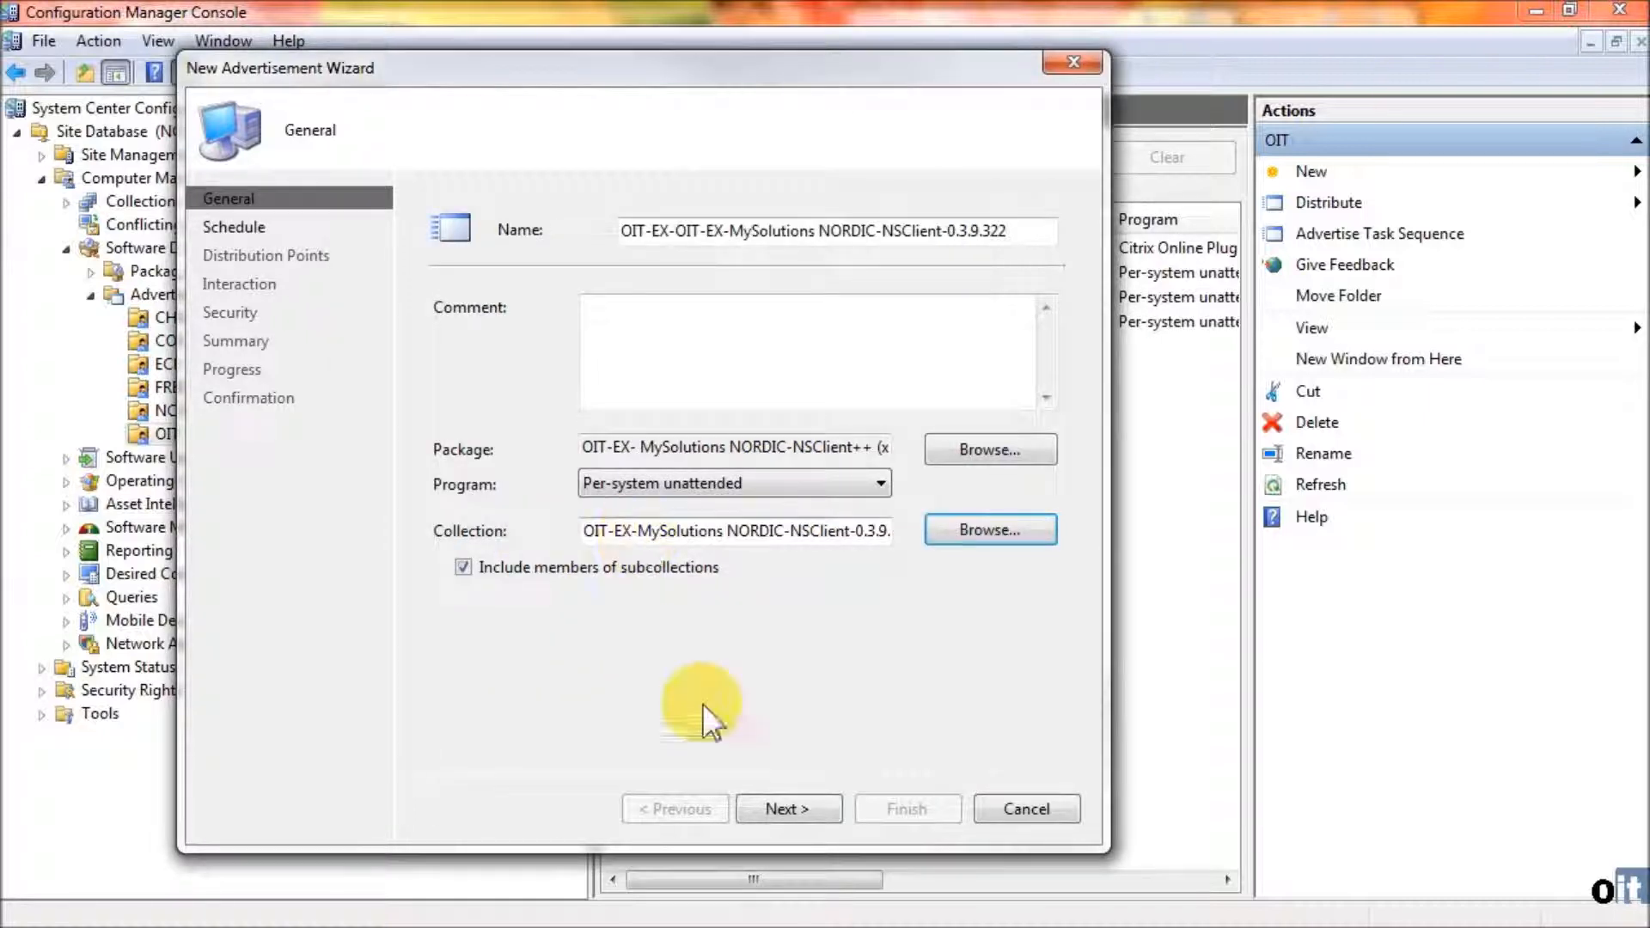
- Add a mandatory assignment to the advertisement's schedule that runs immediately after the event As soon as possible
{"action": "left_click", "coordinate": [801, 797]}
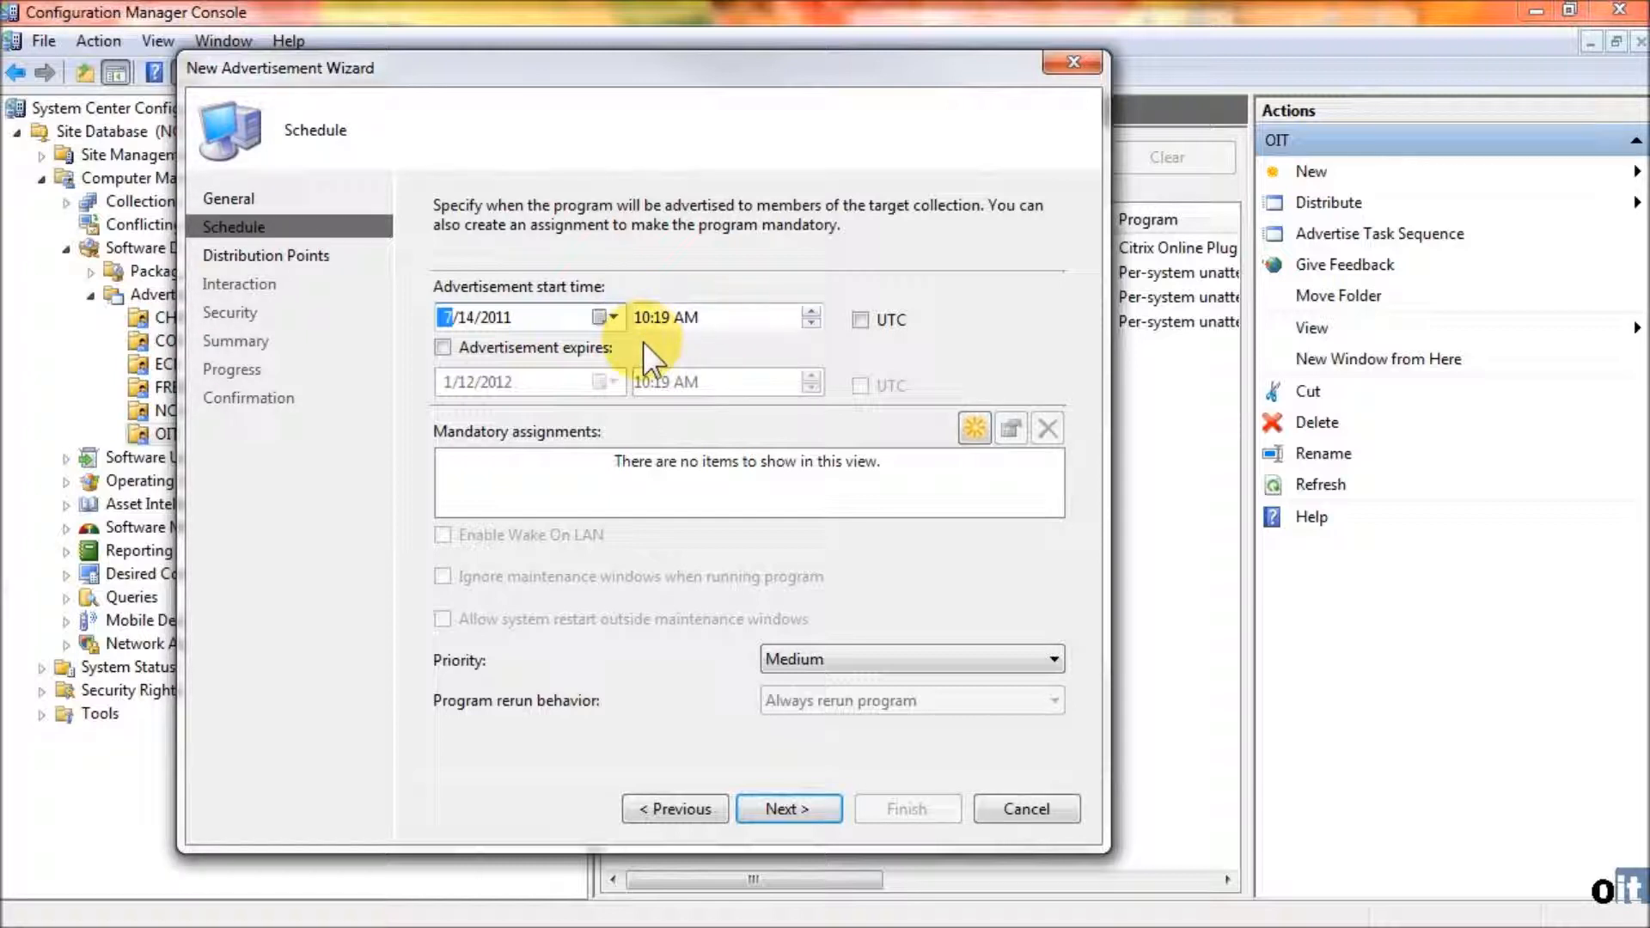
{"action": "left_click", "coordinate": [977, 421]}
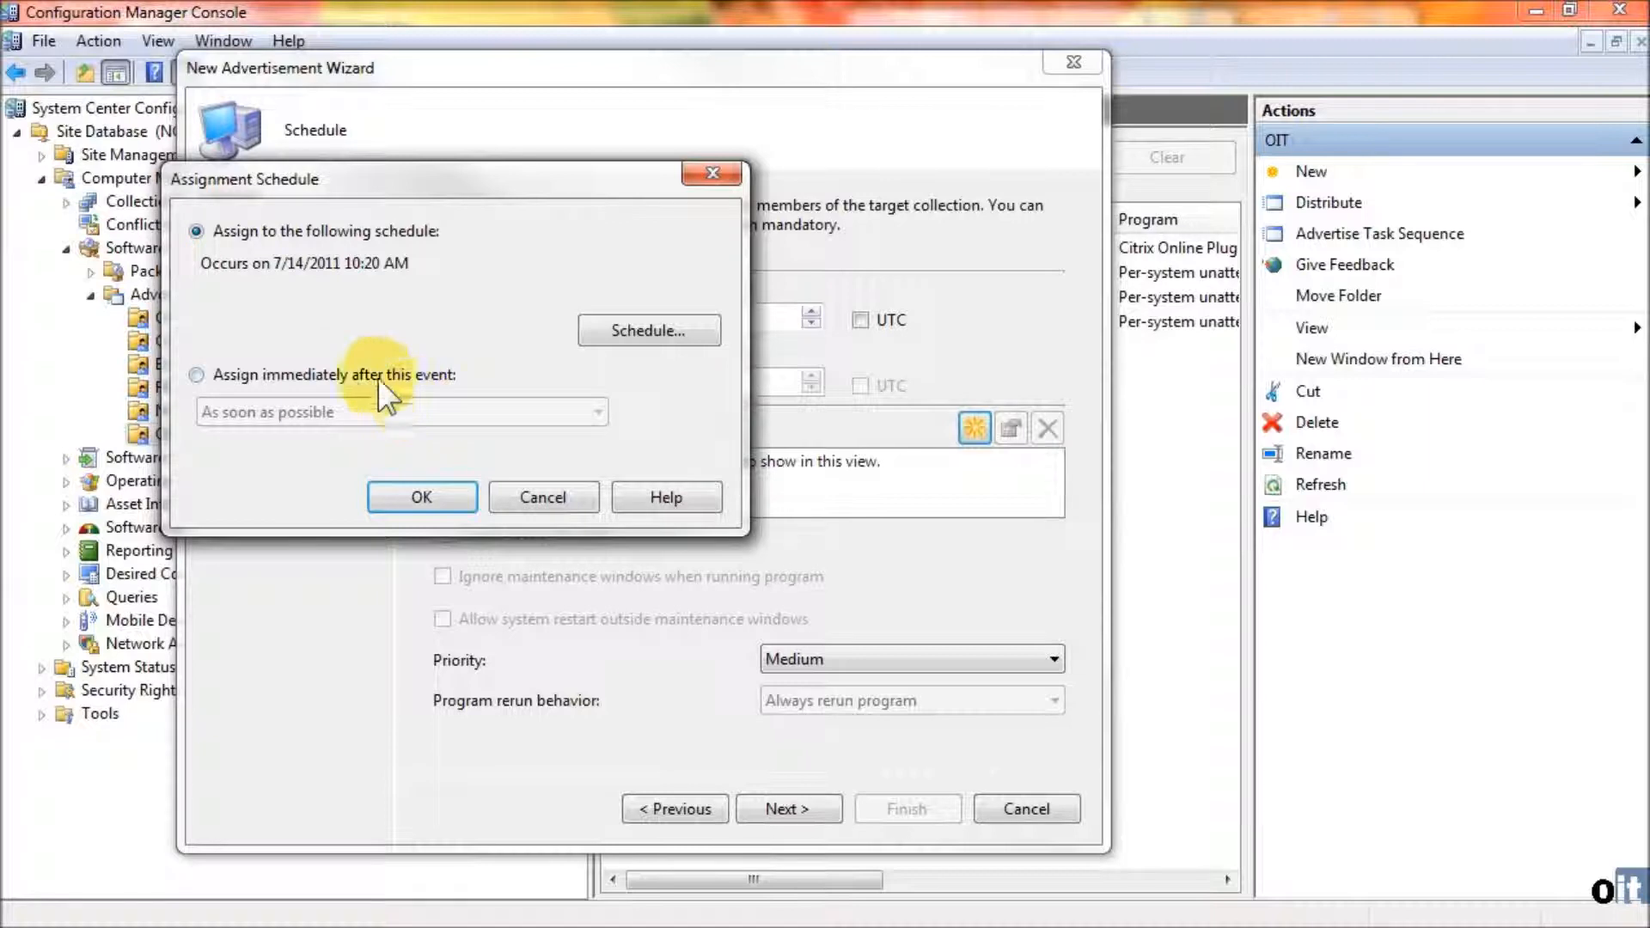
{"action": "left_click", "coordinate": [345, 372]}
{"action": "left_click", "coordinate": [597, 413]}
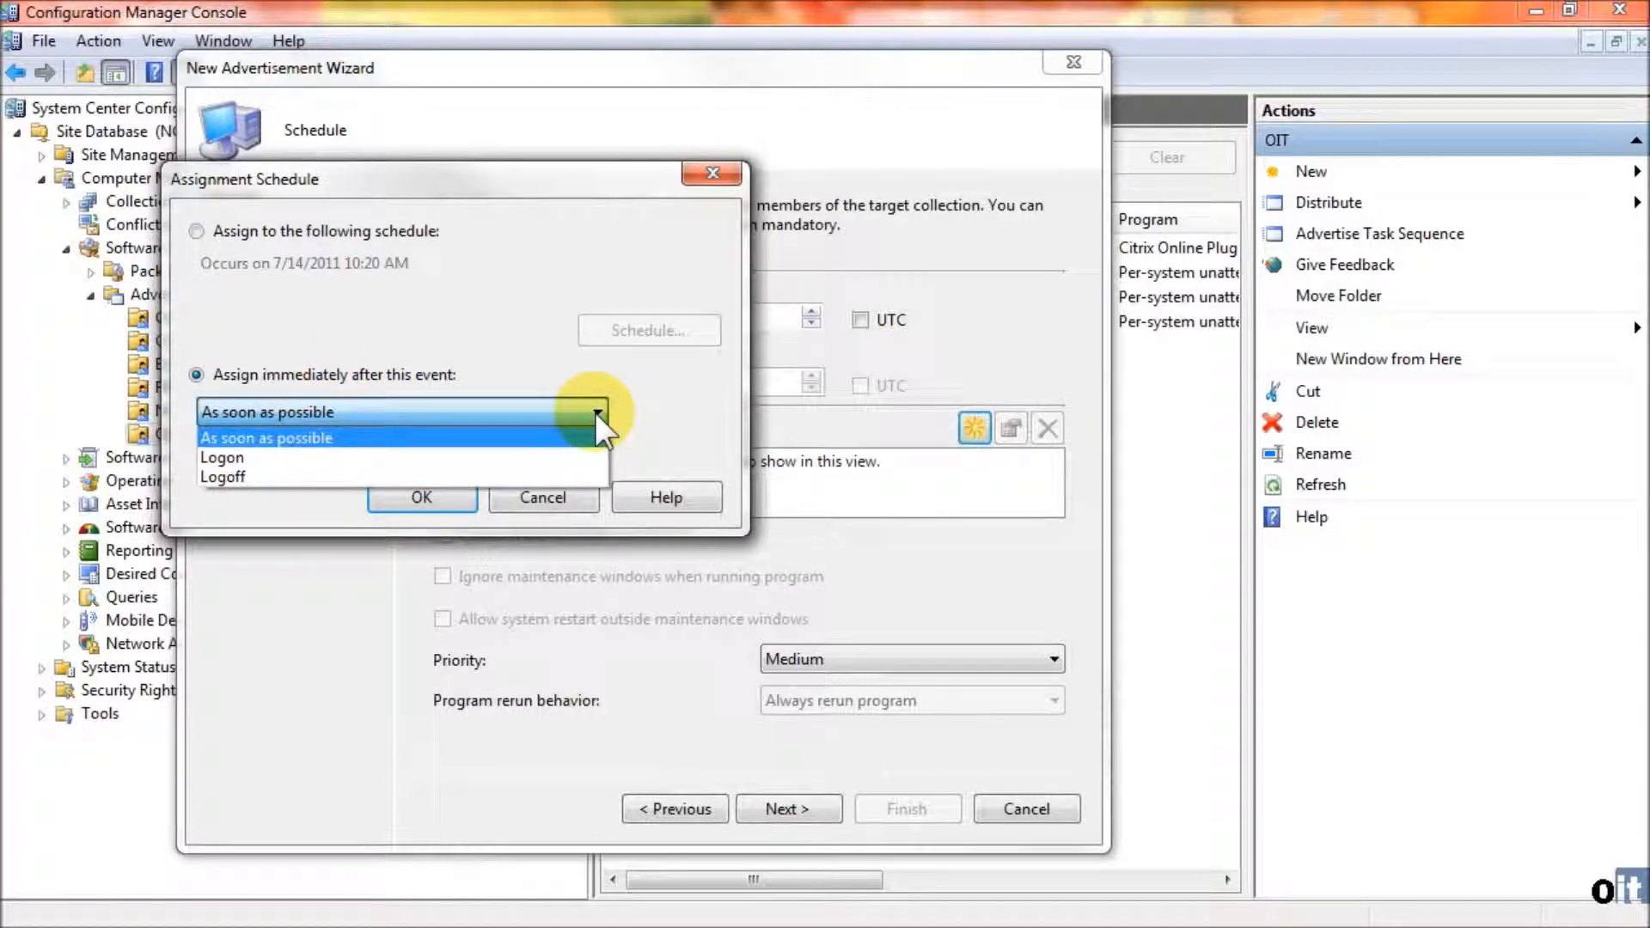
{"action": "left_click", "coordinate": [595, 412]}
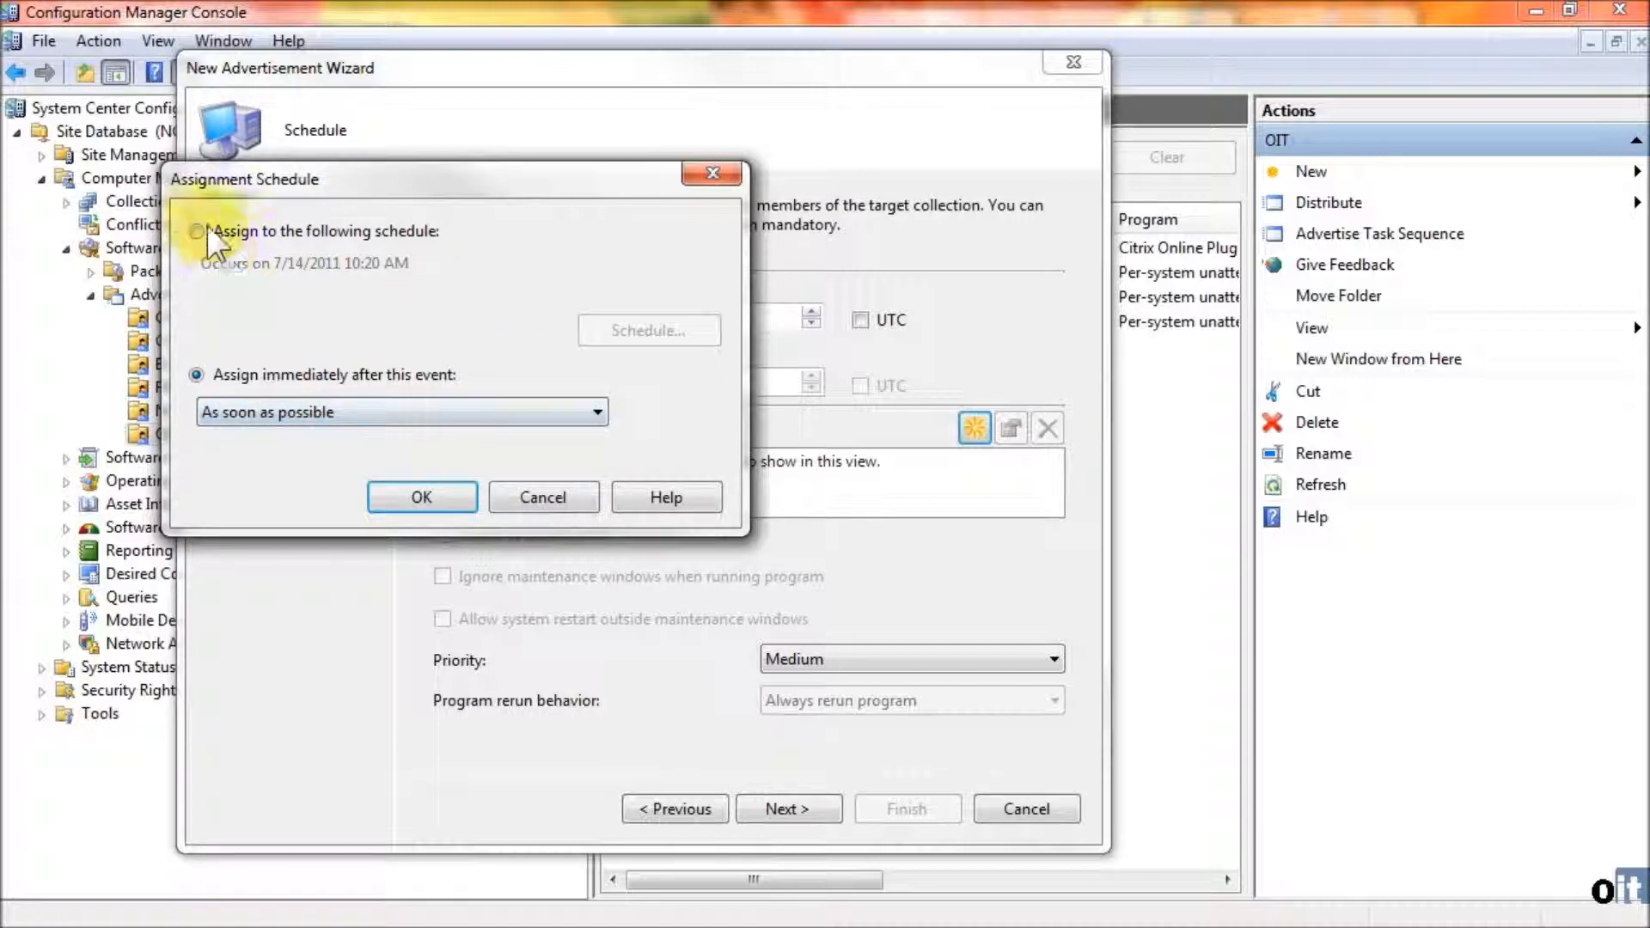
{"action": "left_click", "coordinate": [421, 497]}
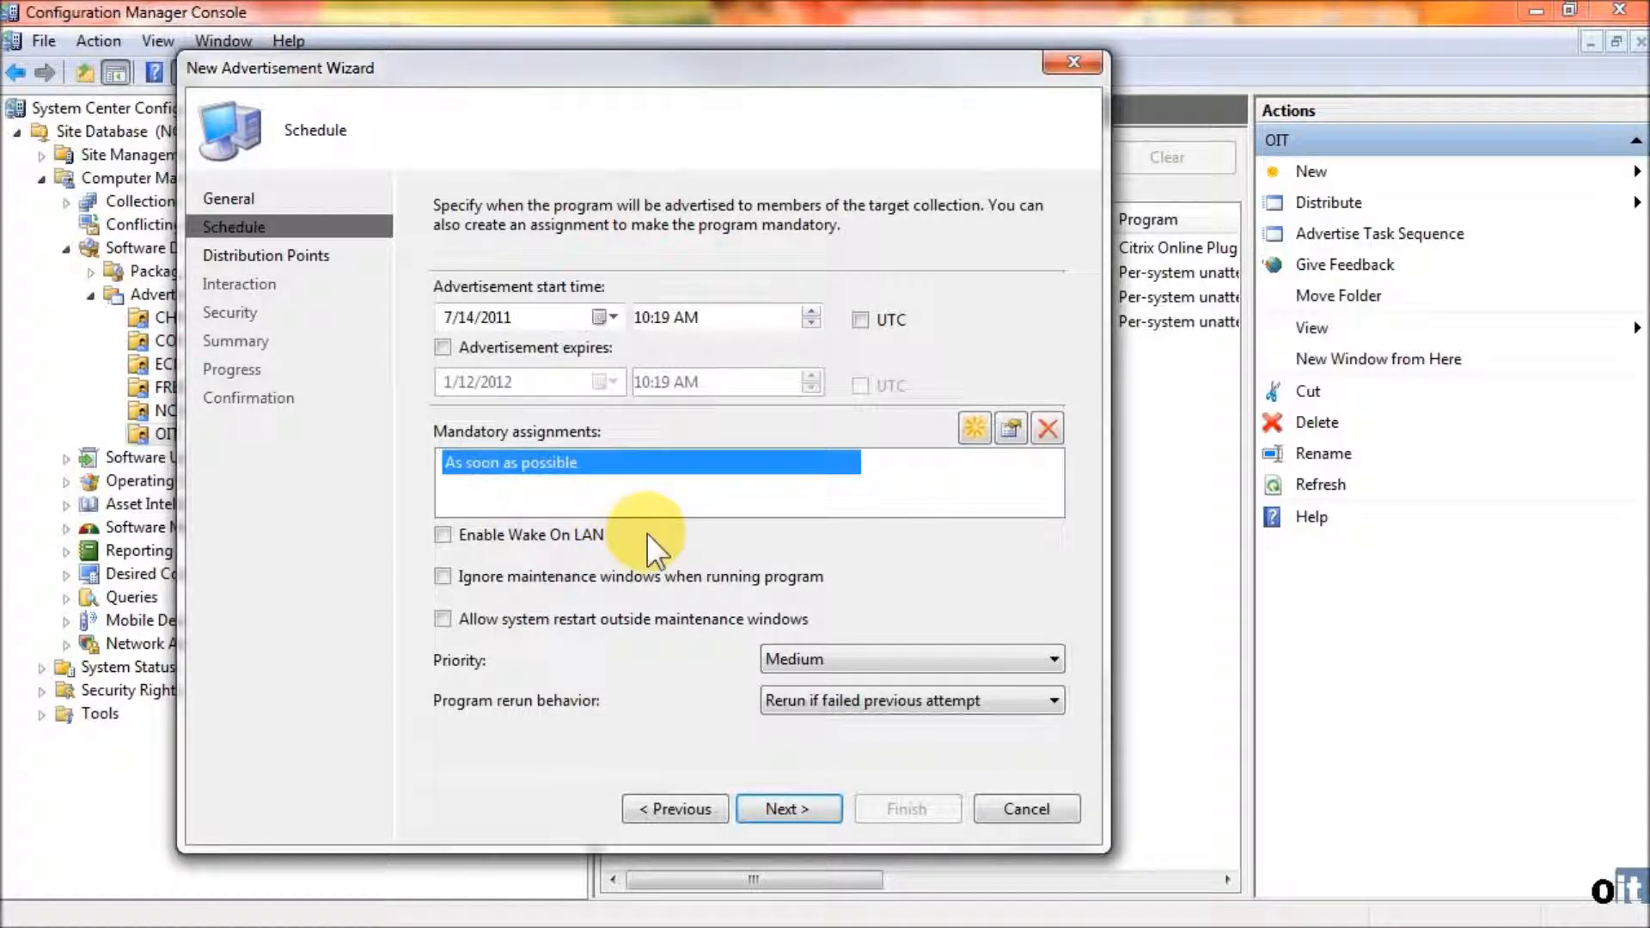
- Keep the advertisement's priority at Medium and its program rerun behavior at Rerun if failed previous attempt
{"action": "left_click", "coordinate": [977, 658]}
{"action": "left_click", "coordinate": [978, 659]}
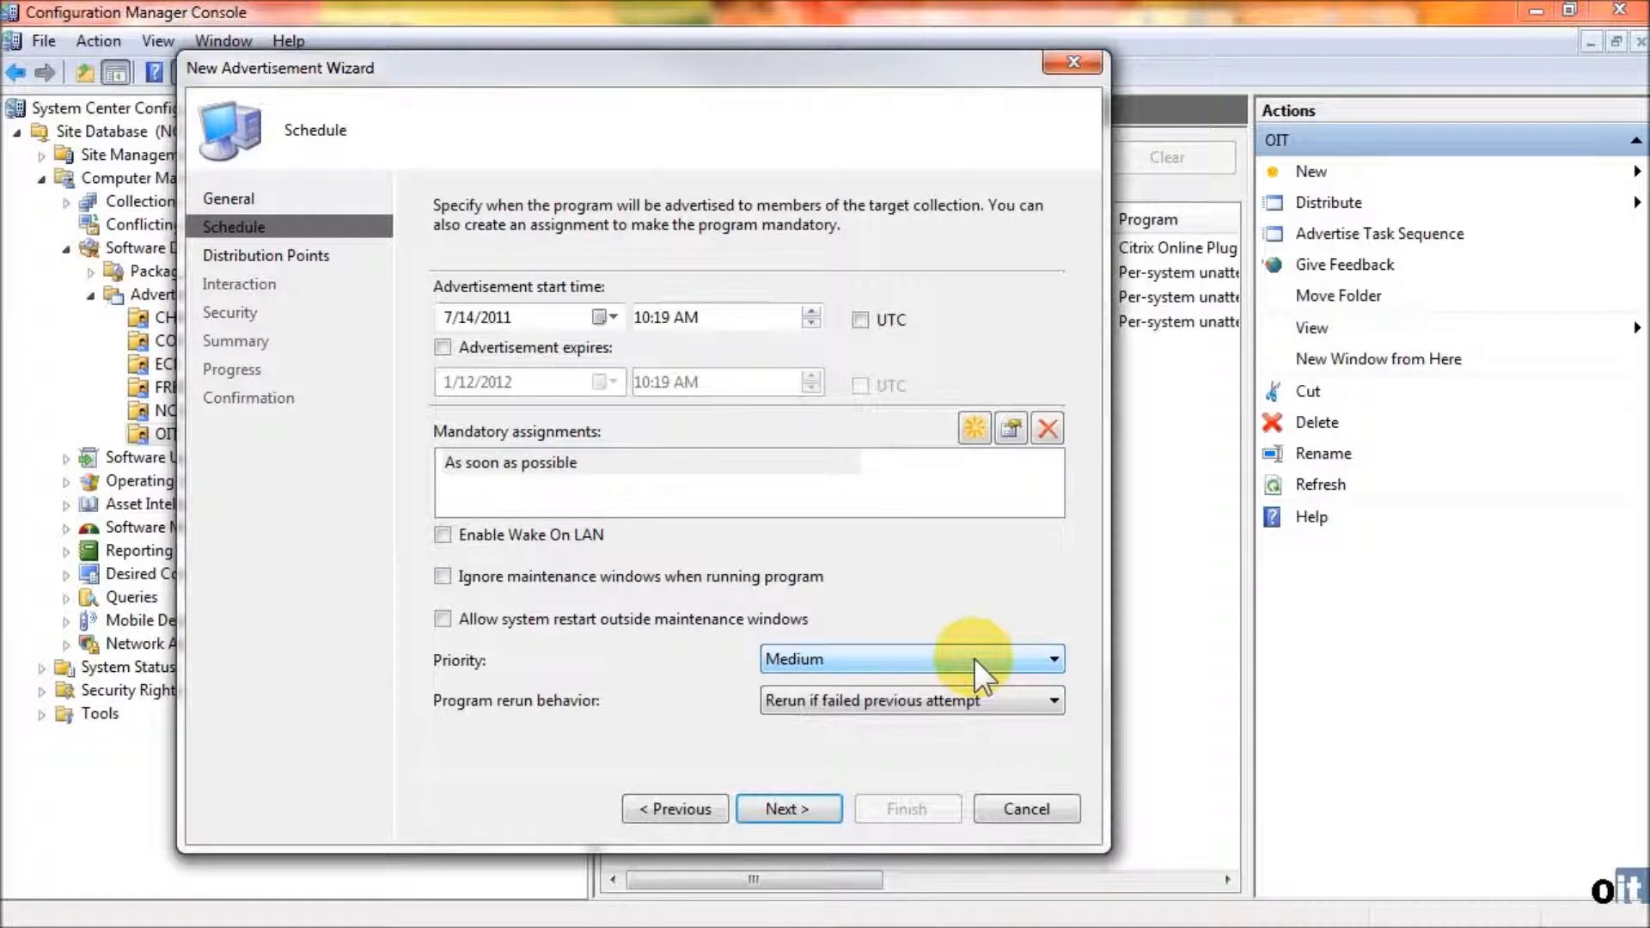
{"action": "left_click", "coordinate": [916, 699]}
{"action": "left_click", "coordinate": [916, 699]}
- Have clients download content and run it locally on both fast and slow network boundaries, and leave the user interaction options off
{"action": "left_click", "coordinate": [813, 803]}
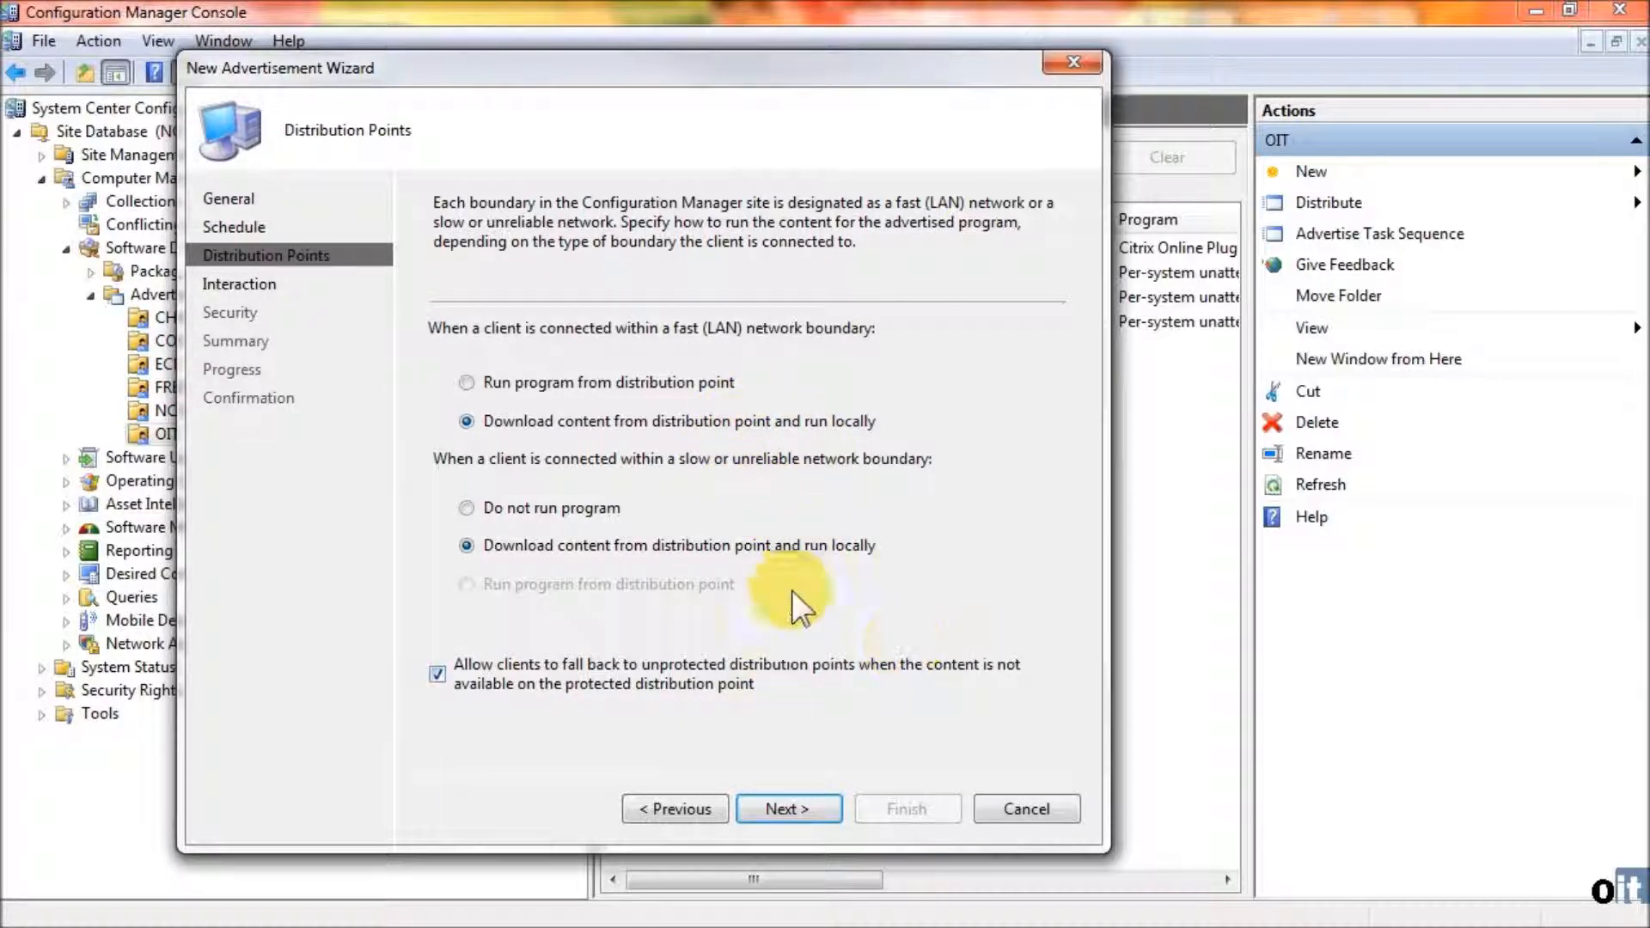
{"action": "left_click", "coordinate": [786, 807]}
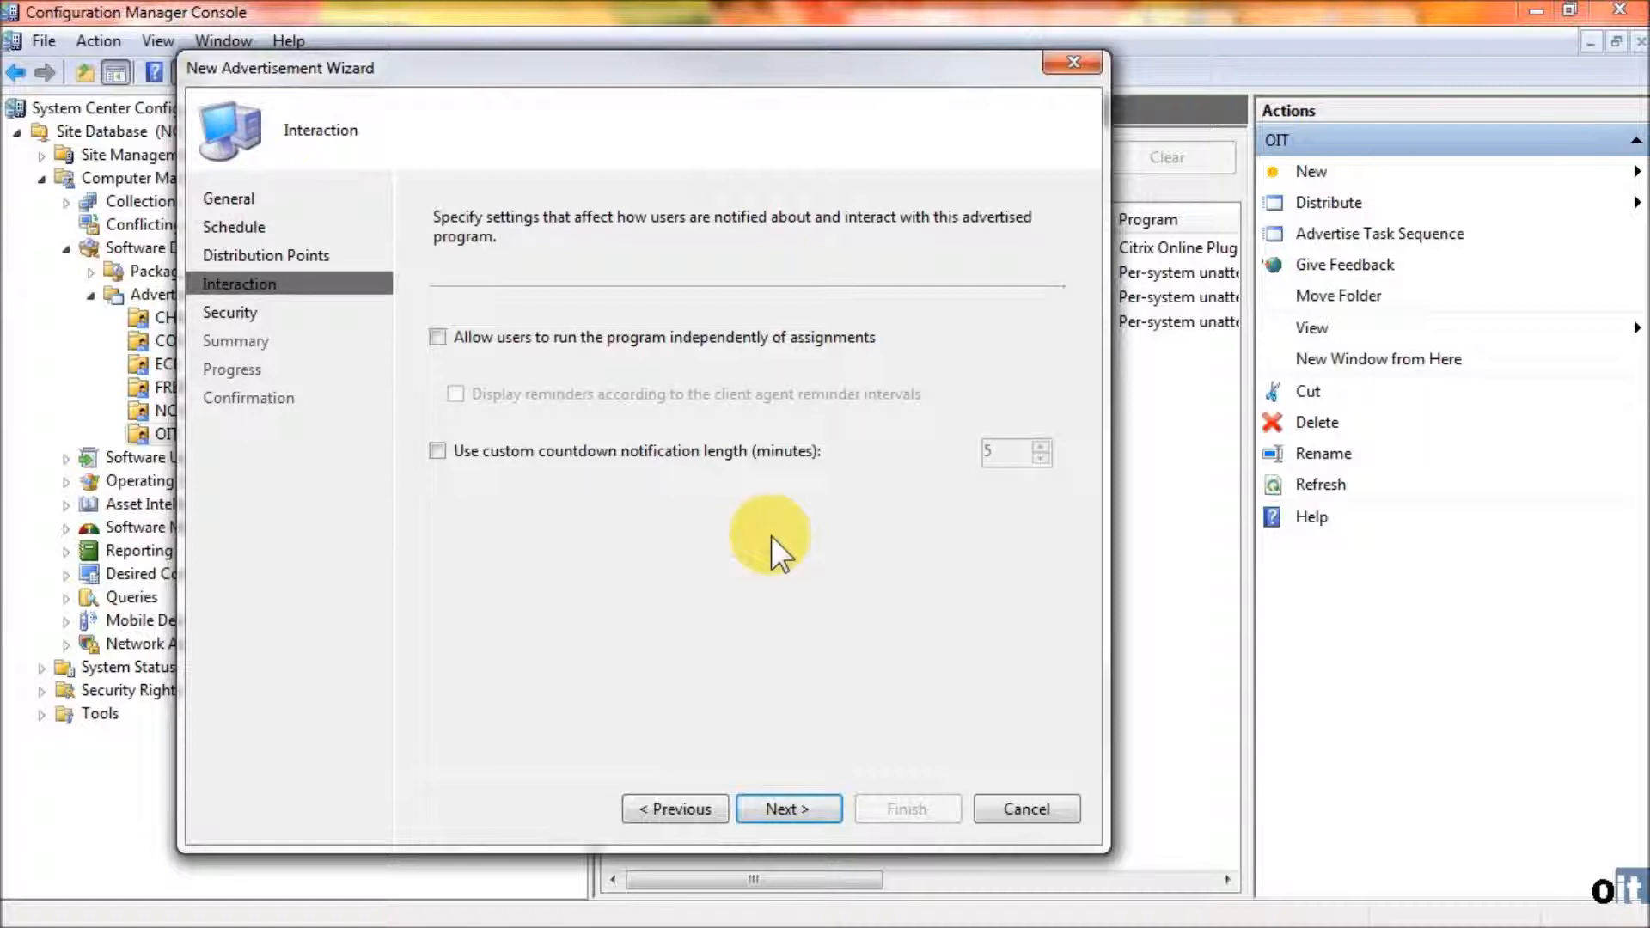
{"action": "left_click", "coordinate": [815, 808]}
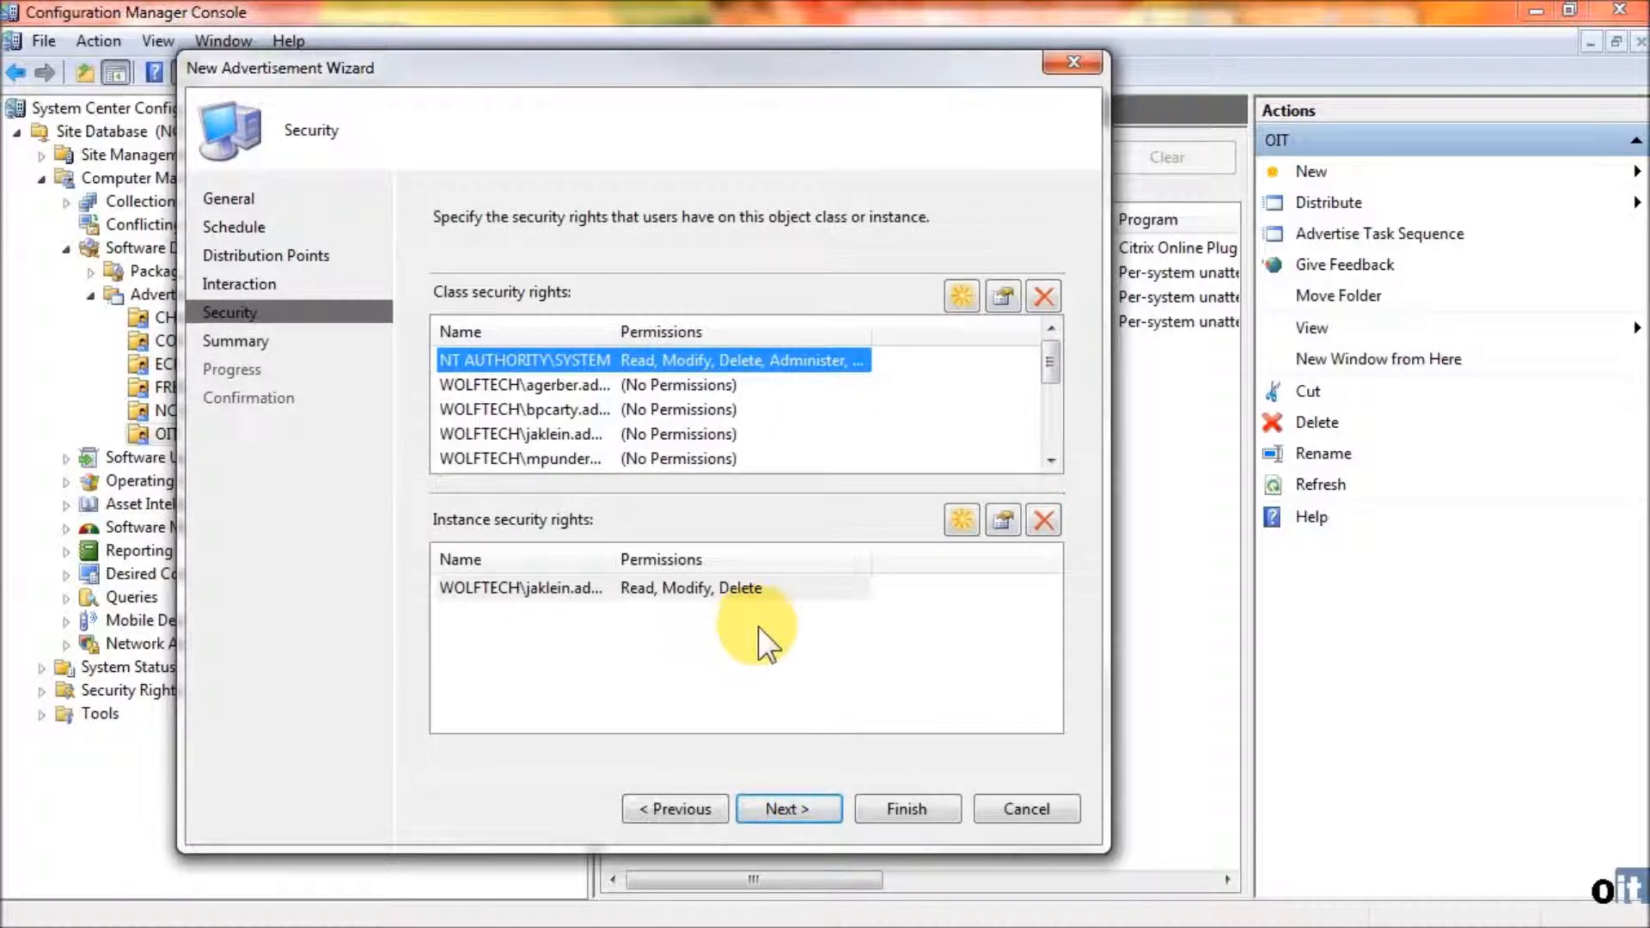
- Grant the group WOLFTECH\OIT-OU Admins the Delete, Modify and Read instance security rights on the advertisement
{"action": "left_click", "coordinate": [960, 519]}
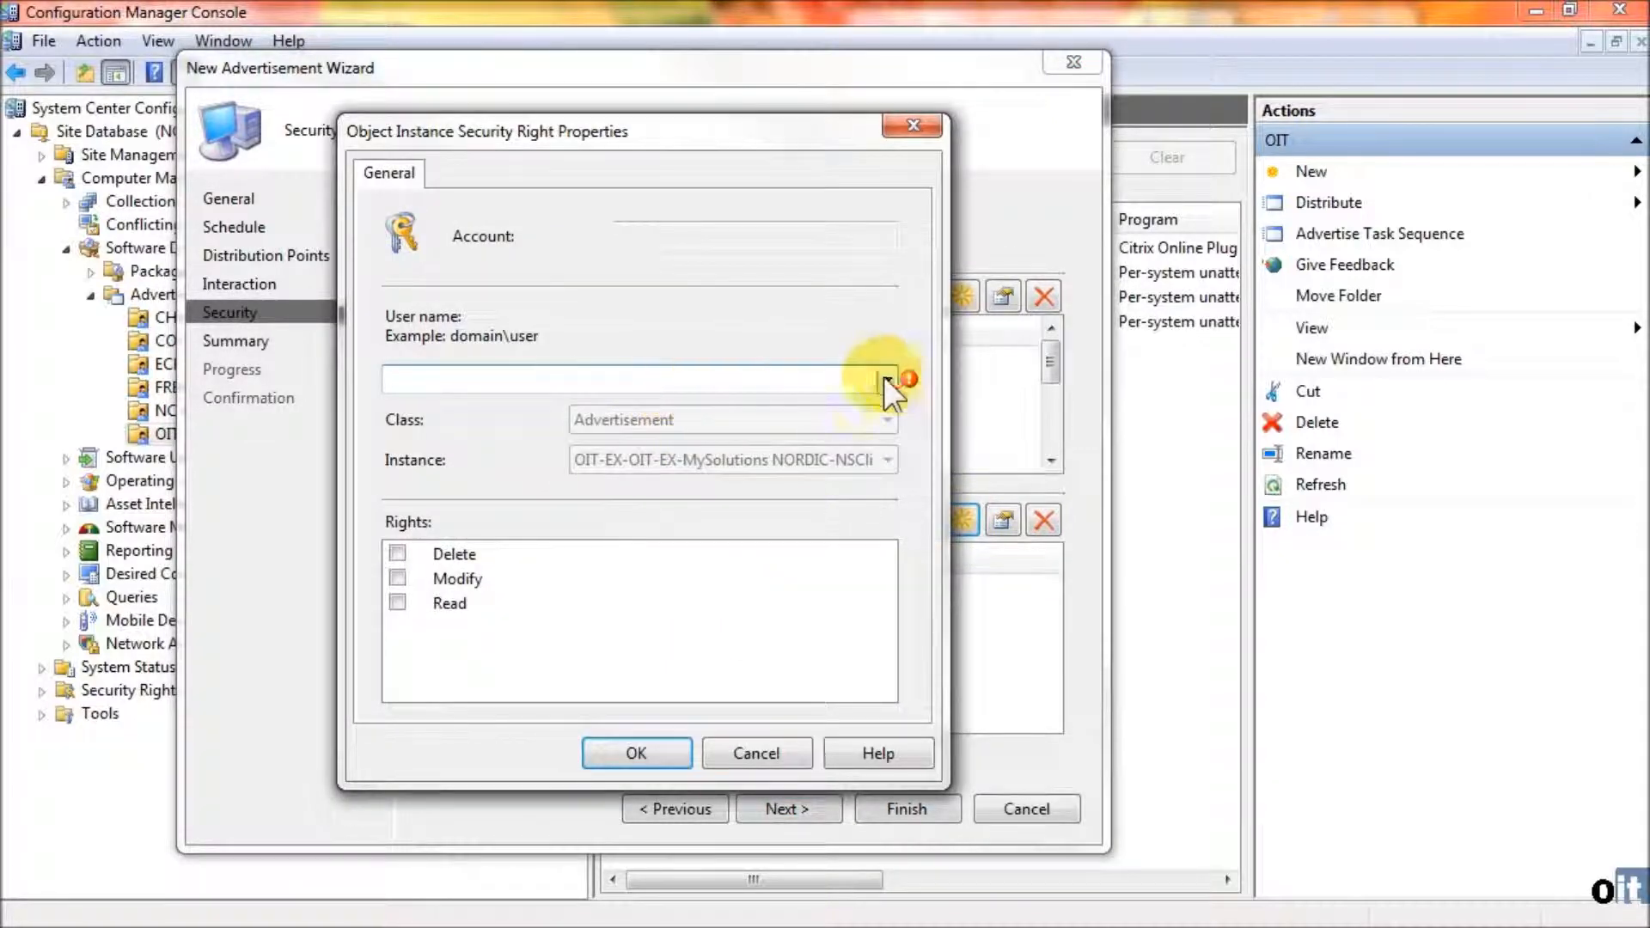
{"action": "left_click", "coordinate": [885, 378]}
{"action": "left_click", "coordinate": [664, 400]}
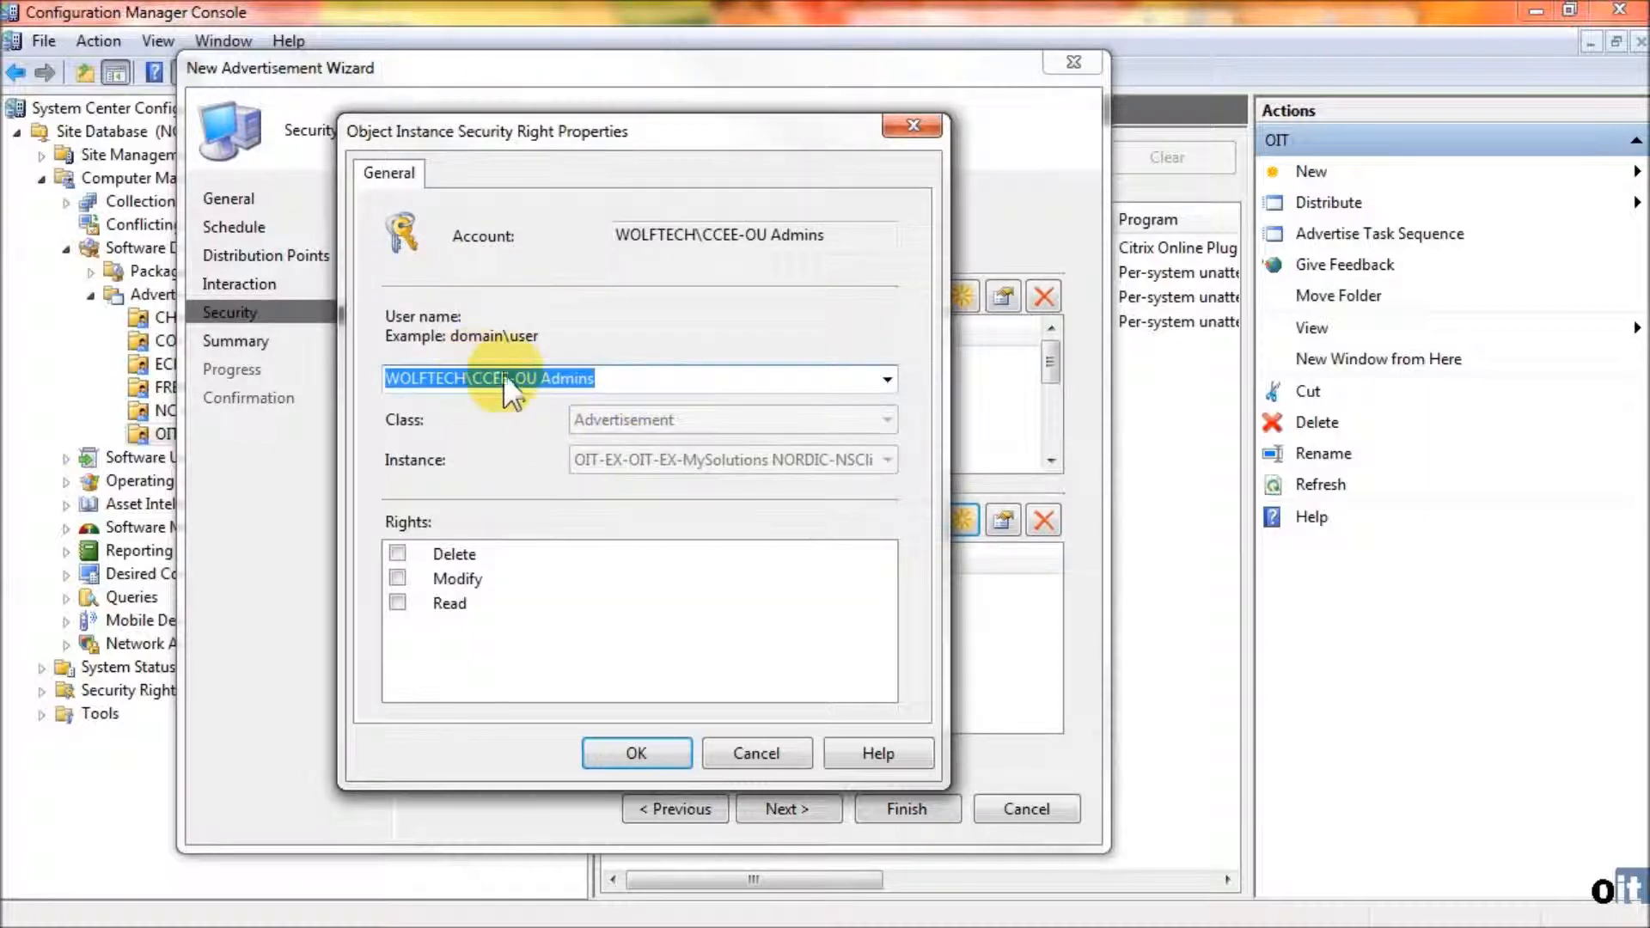
{"action": "left_click", "coordinate": [507, 378]}
{"action": "key", "text": "BackSpace"}
{"action": "key", "text": "BackSpace"}
{"action": "key", "text": "BackSpace"}
{"action": "key", "text": "BackSpace"}
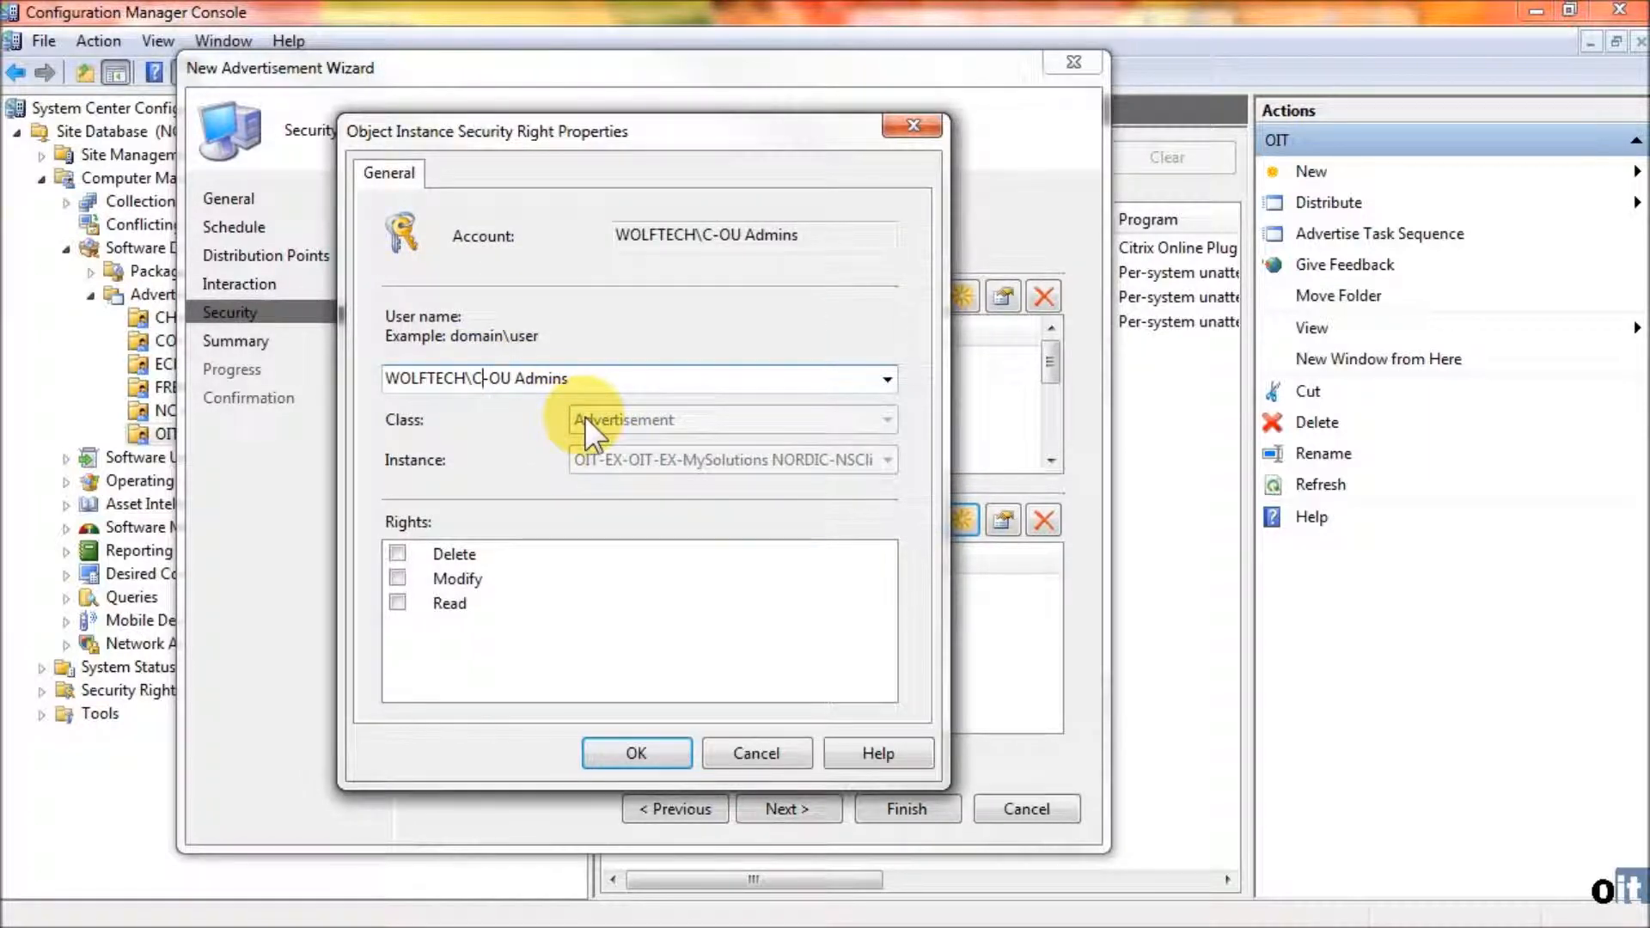
{"action": "type", "text": "OIT"}
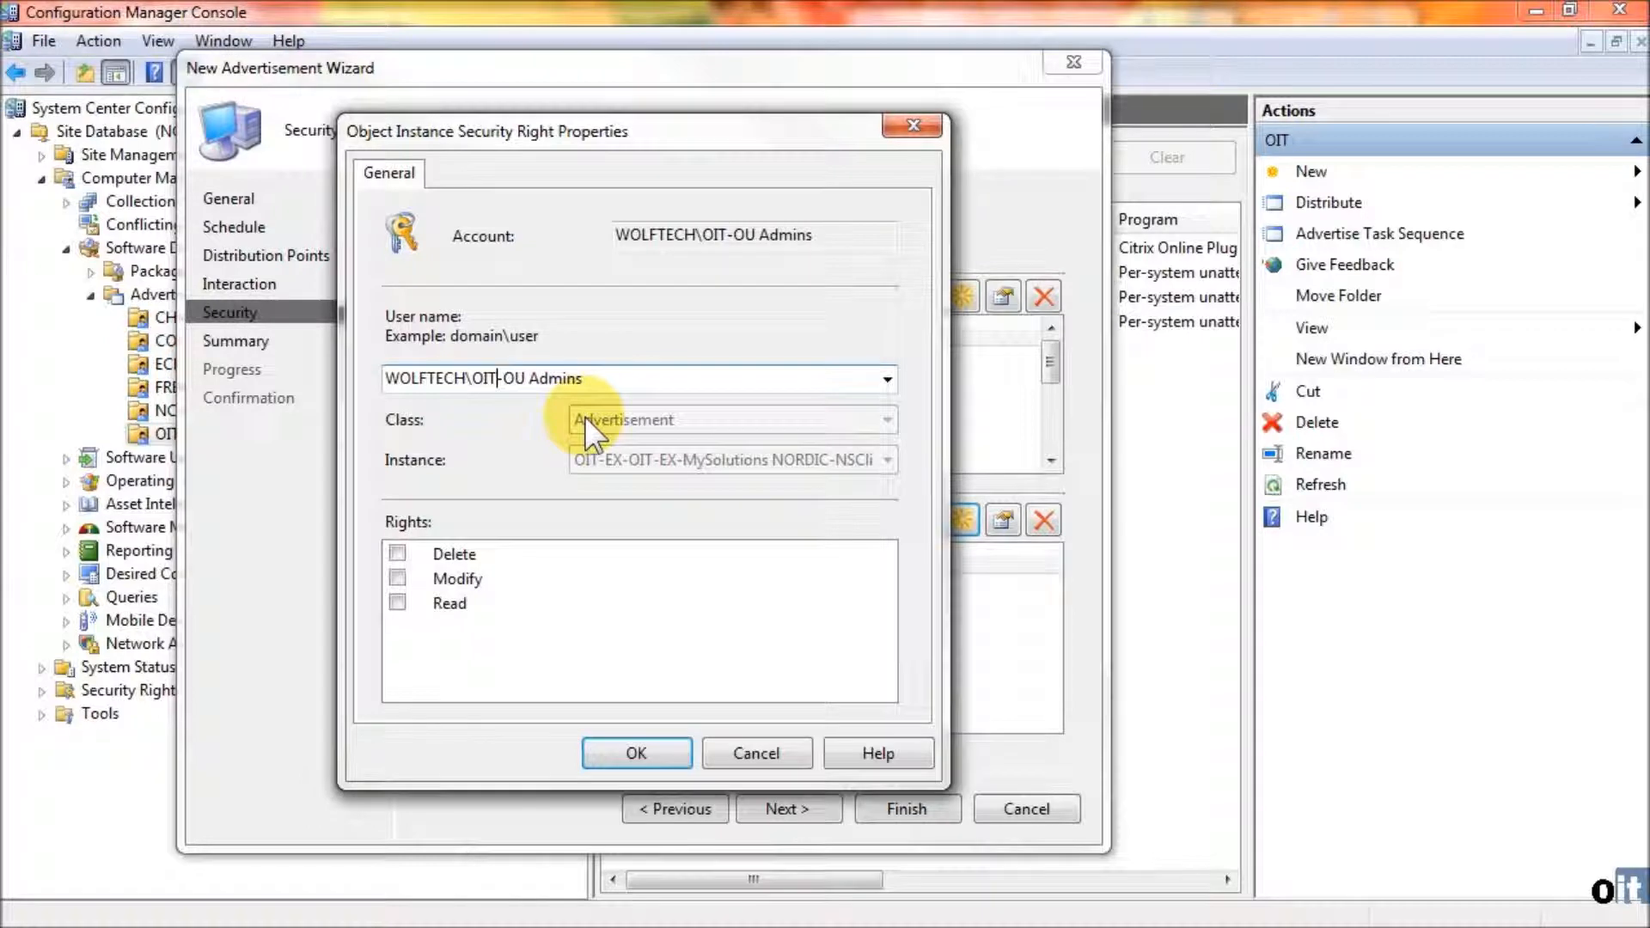
{"action": "left_click", "coordinate": [397, 552]}
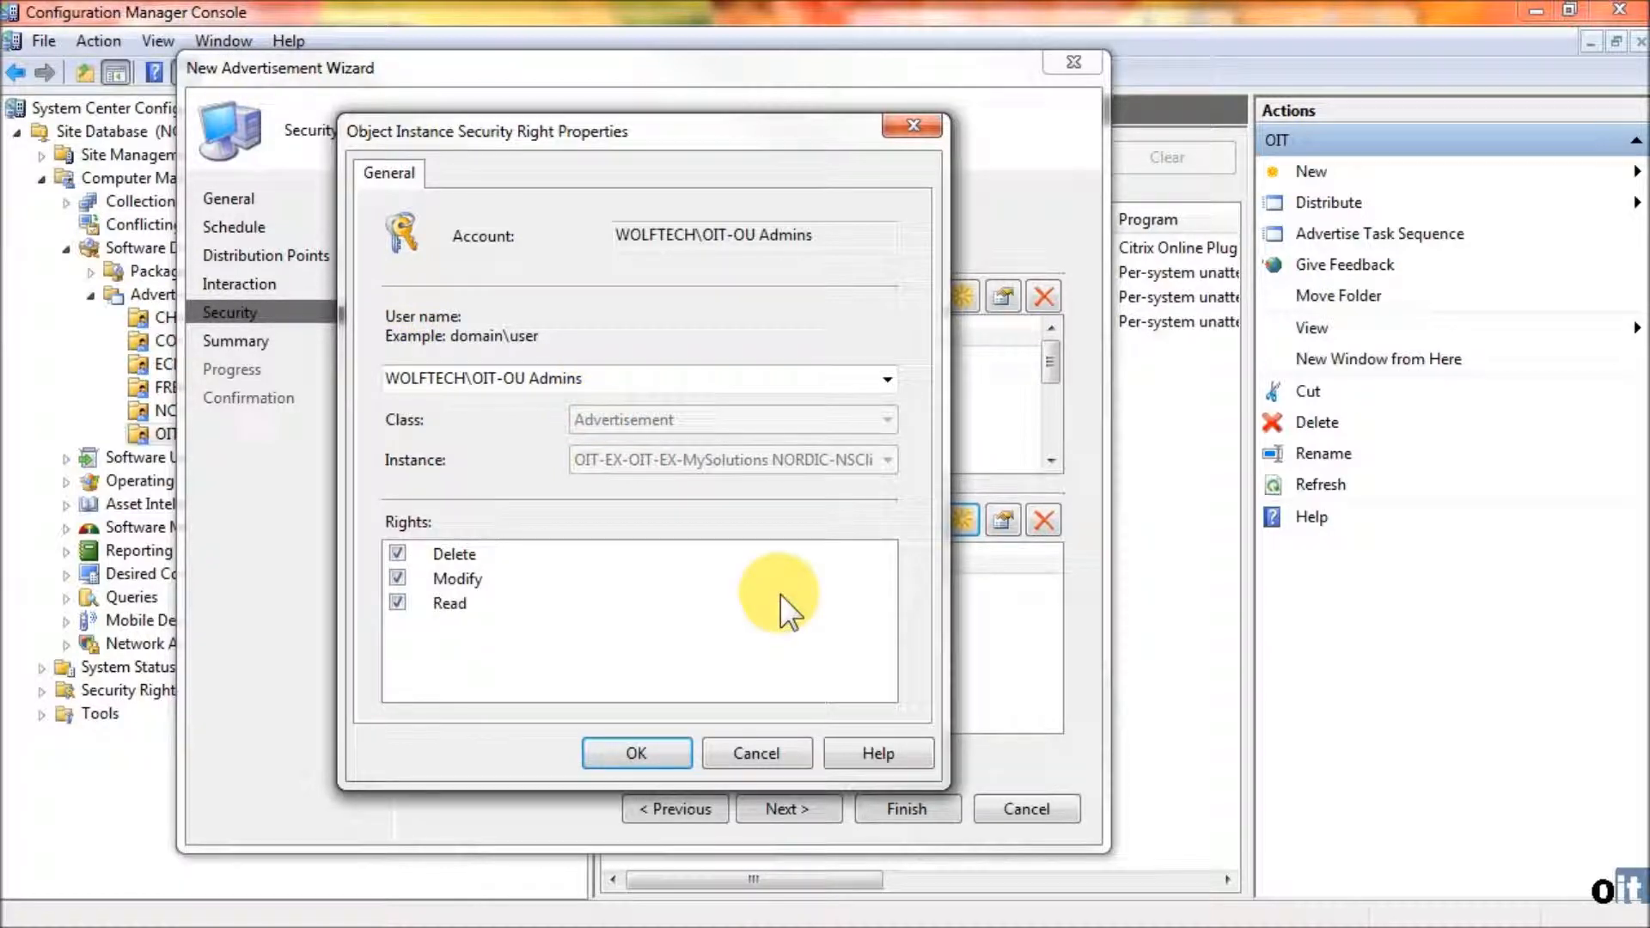
{"action": "left_click", "coordinate": [657, 751]}
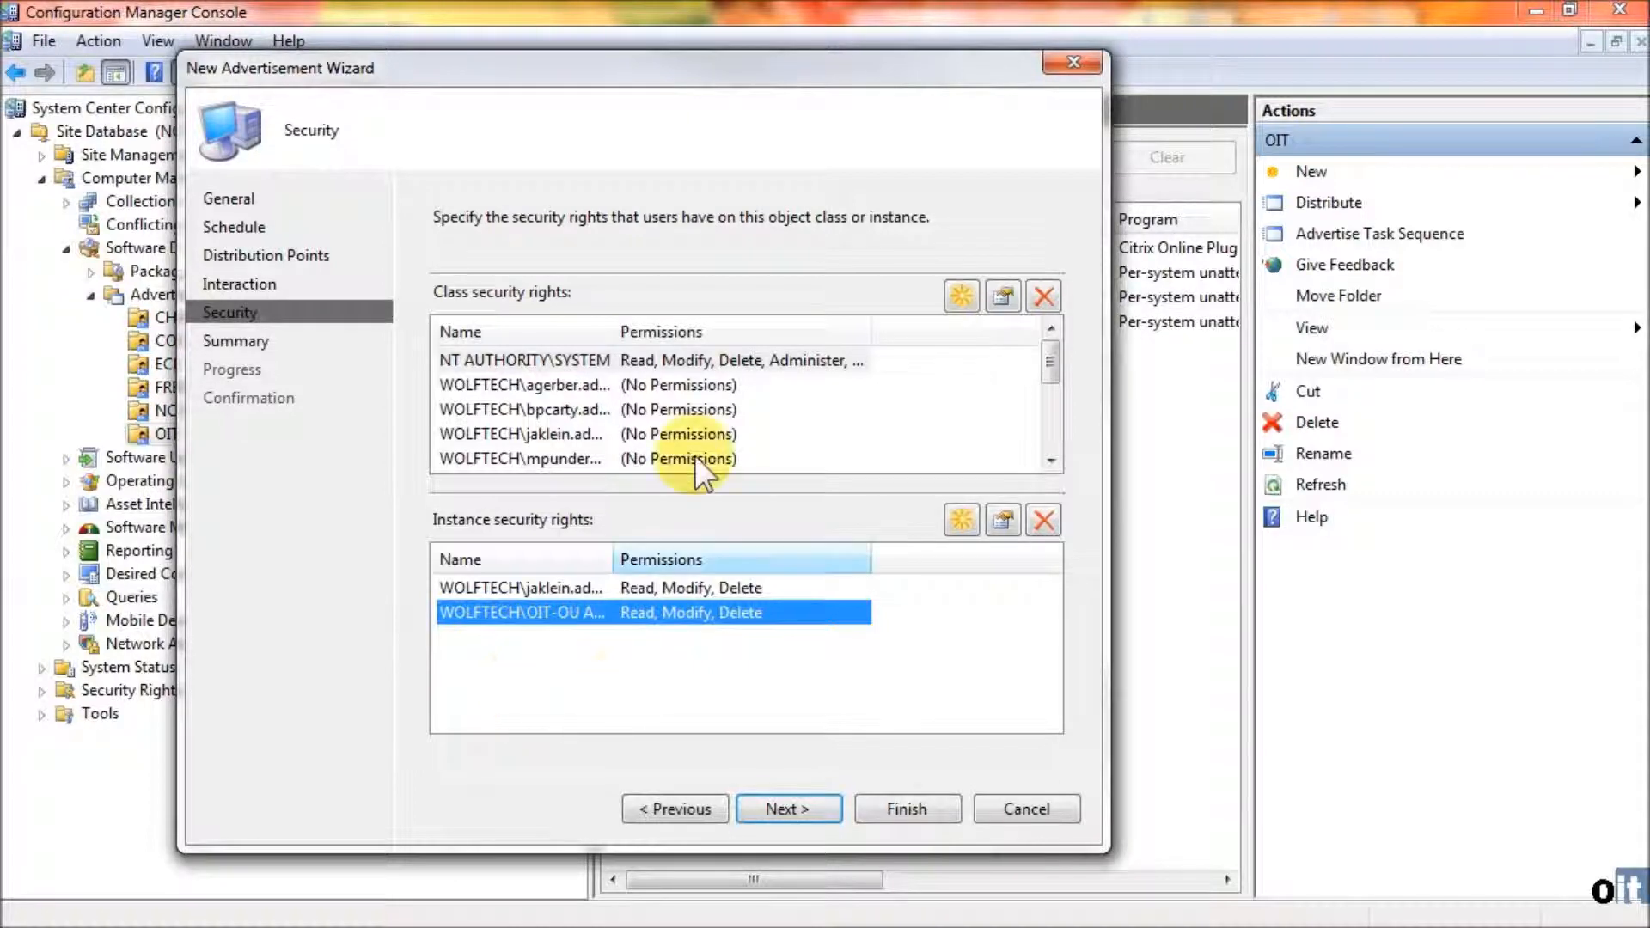
- Review the advertisement summary, create the advertisement and close the wizard
{"action": "left_click", "coordinate": [789, 809]}
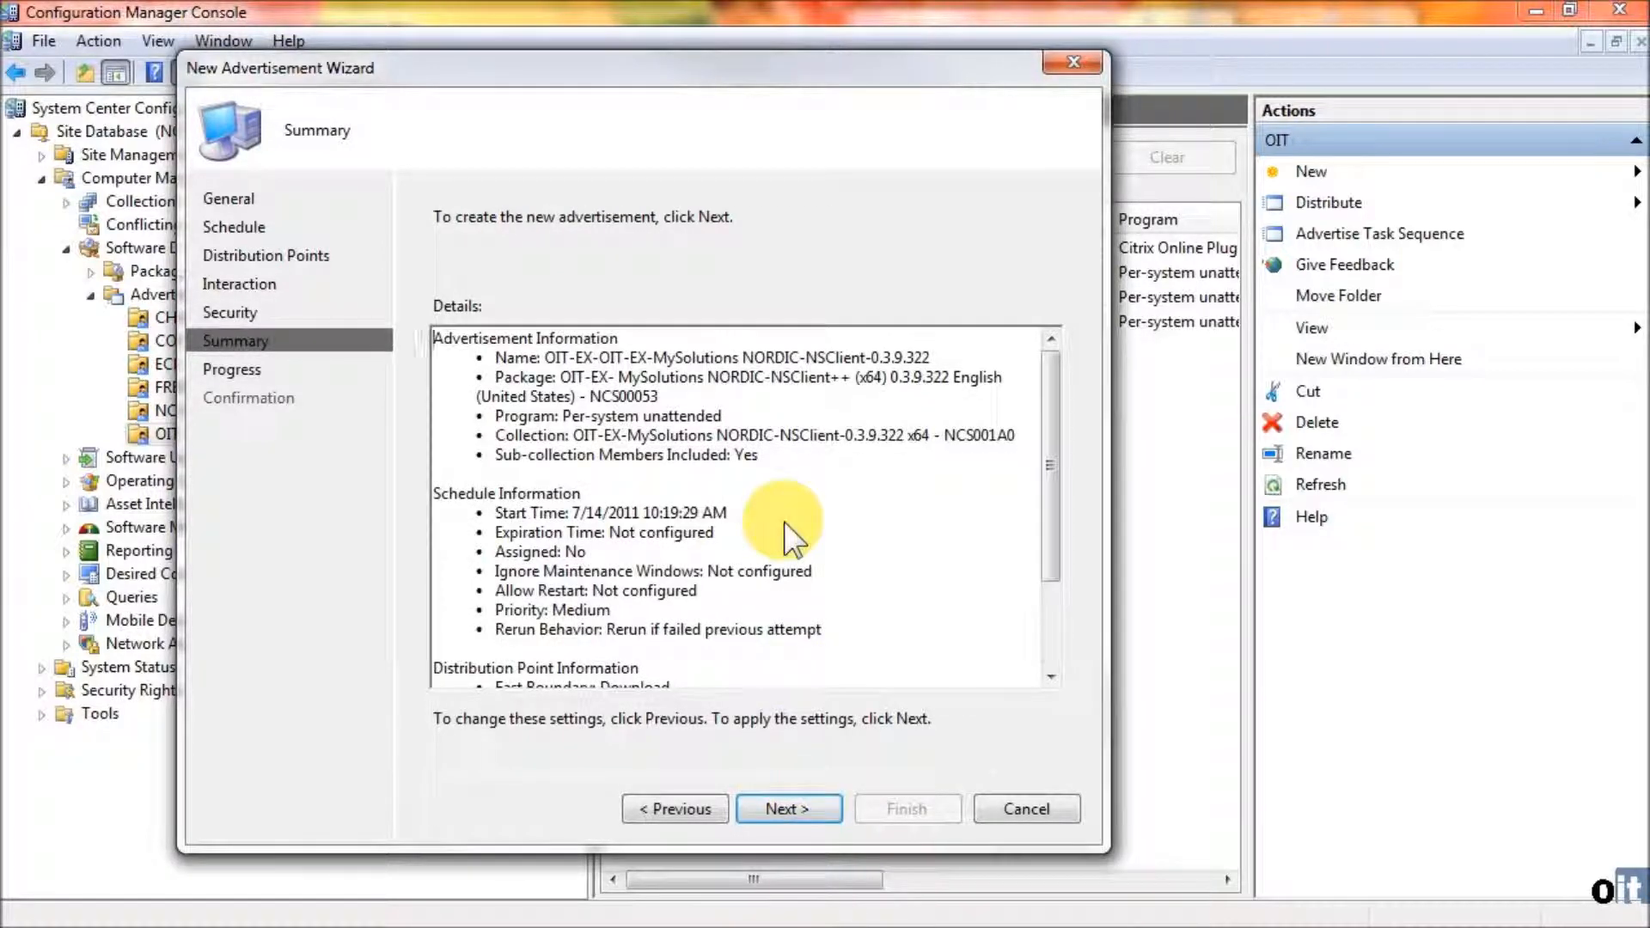
{"action": "scroll", "coordinate": [787, 537], "scroll_direction": "down", "scroll_amount": 2}
{"action": "scroll", "coordinate": [784, 524], "scroll_direction": "up", "scroll_amount": 2}
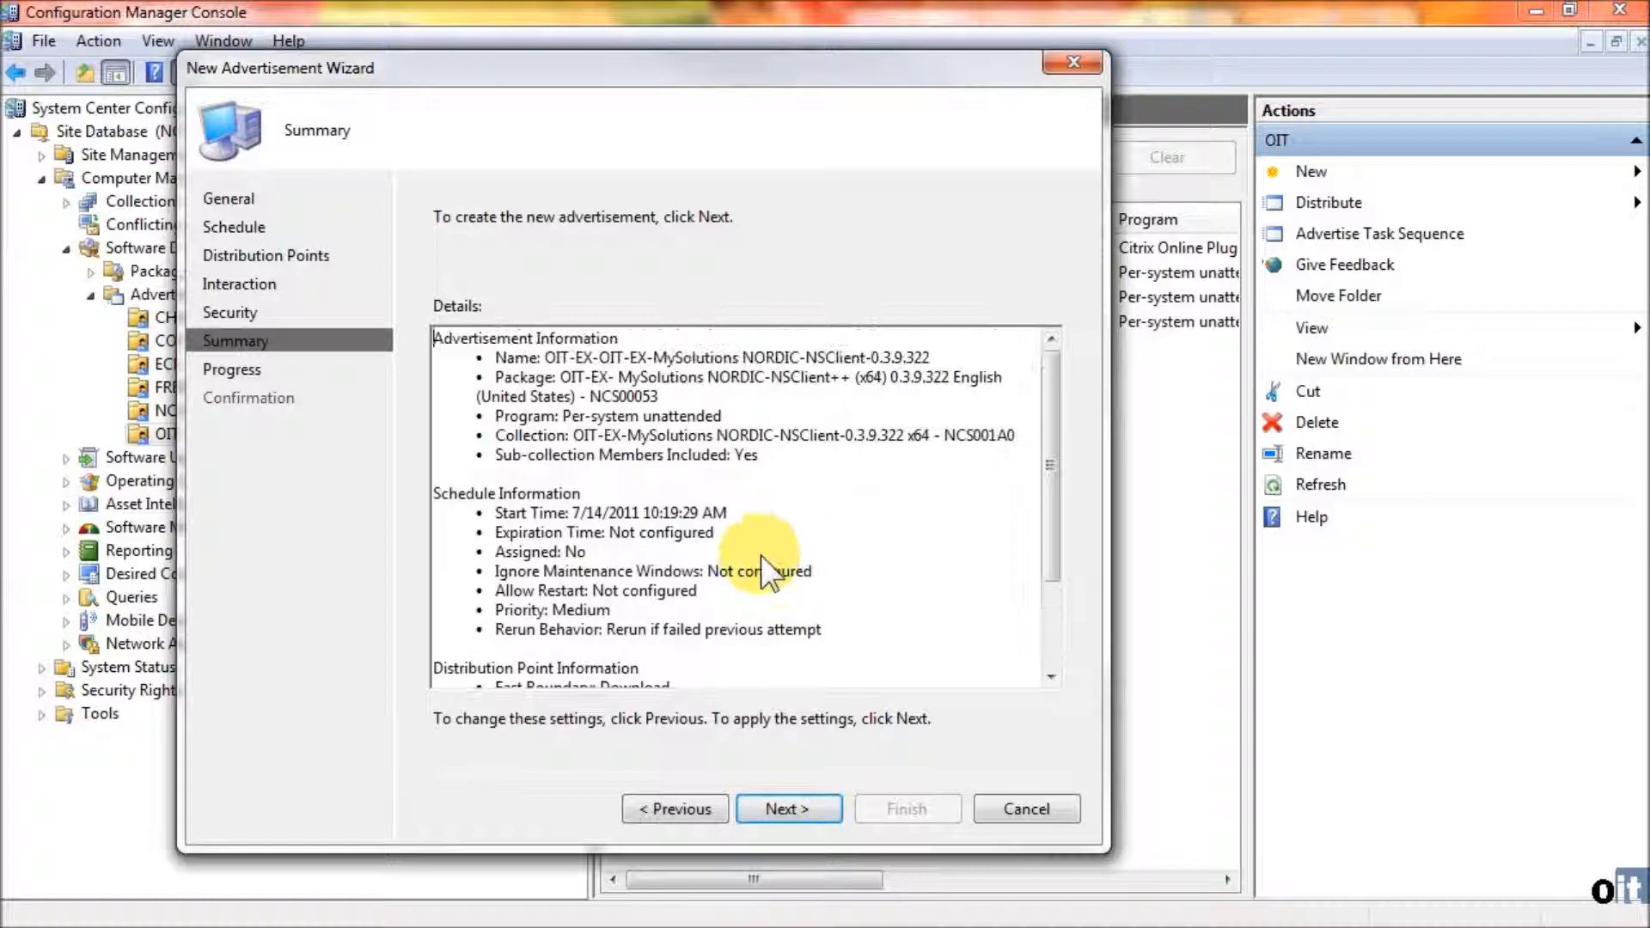
{"action": "left_click", "coordinate": [808, 808]}
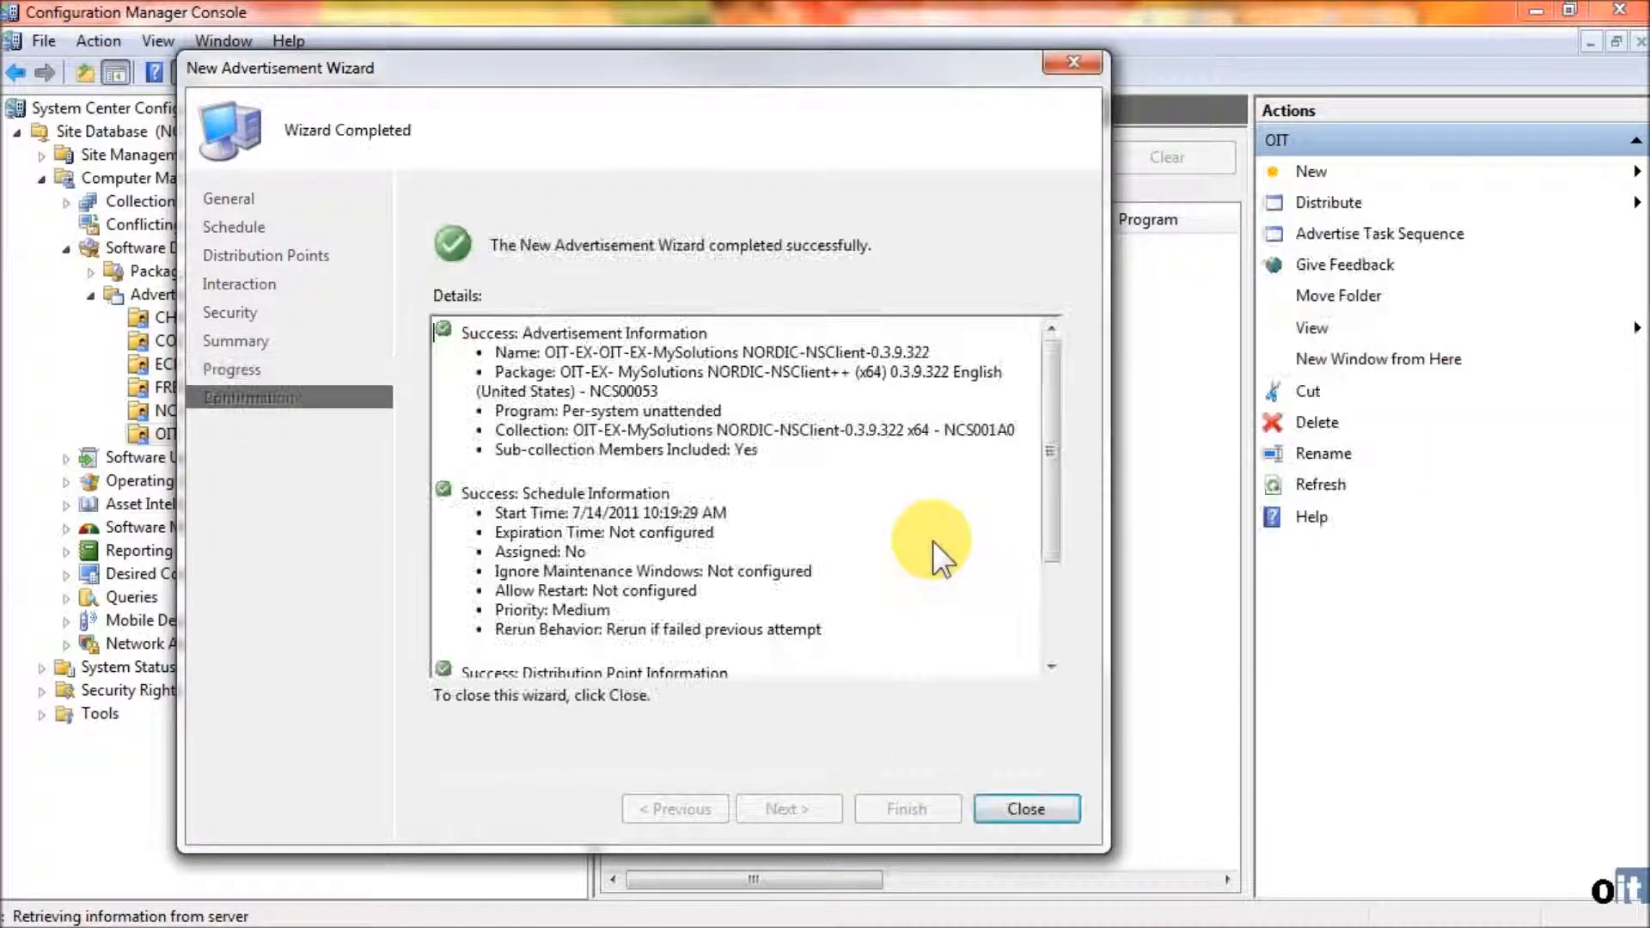
{"action": "left_click_drag", "start_coordinate": [1054, 423], "coordinate": [1002, 435]}
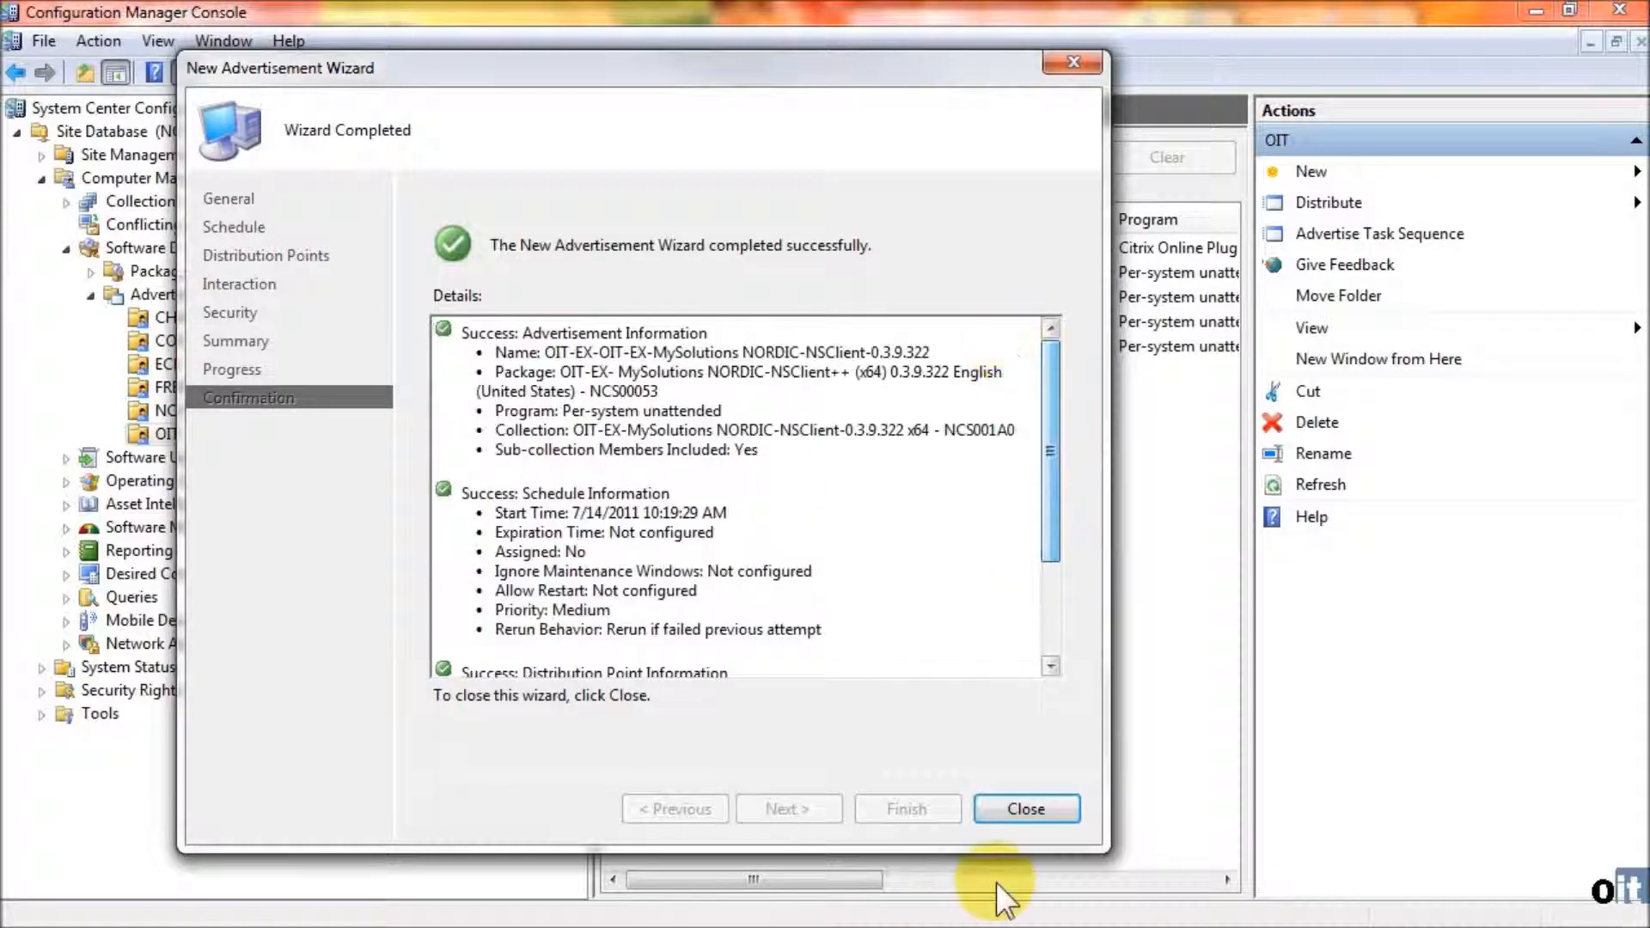
{"action": "left_click", "coordinate": [1021, 810]}
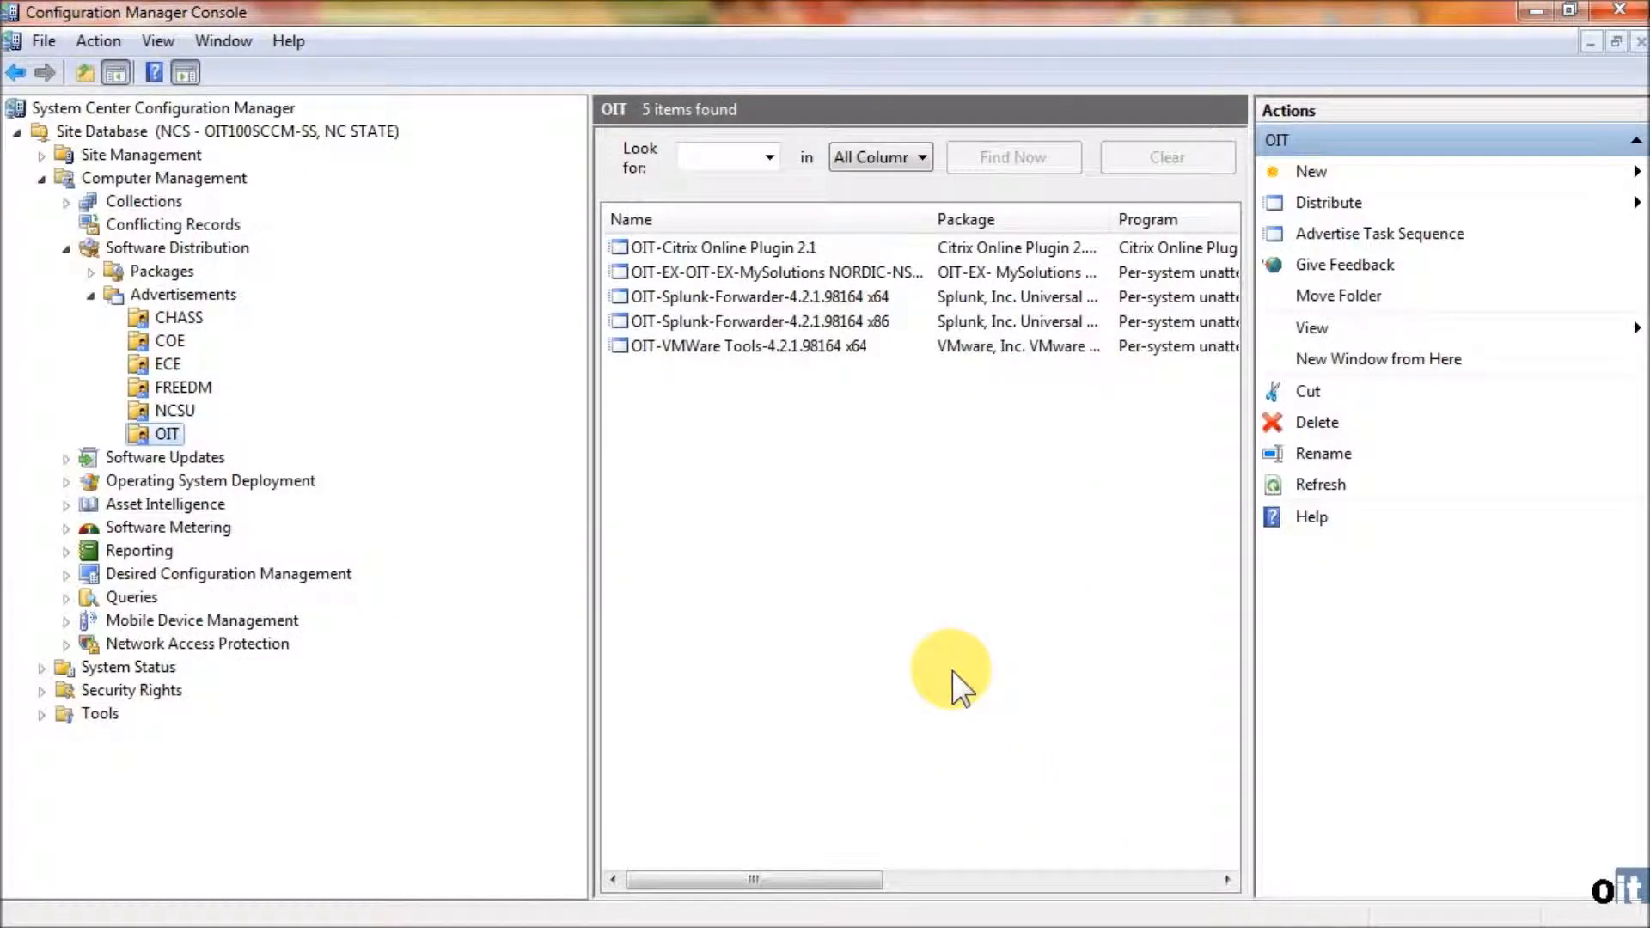